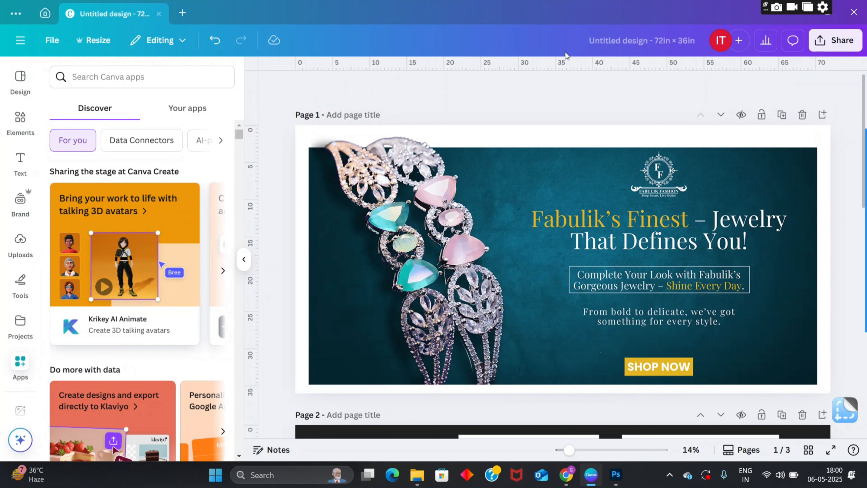
# - Rename the design as "Fabulik's finest" and title page 2 "assets"
pyautogui.scroll(-5, 425, 154)
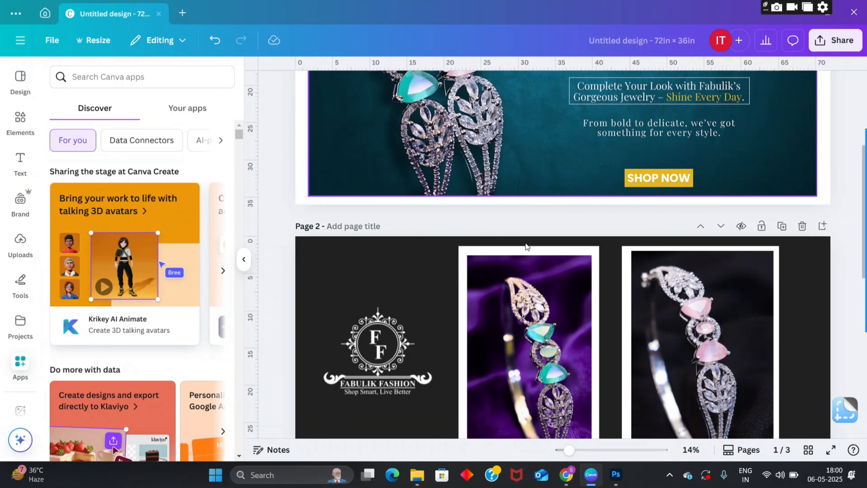
pyautogui.scroll(-10, 490, 198)
pyautogui.scroll(10, 470, 198)
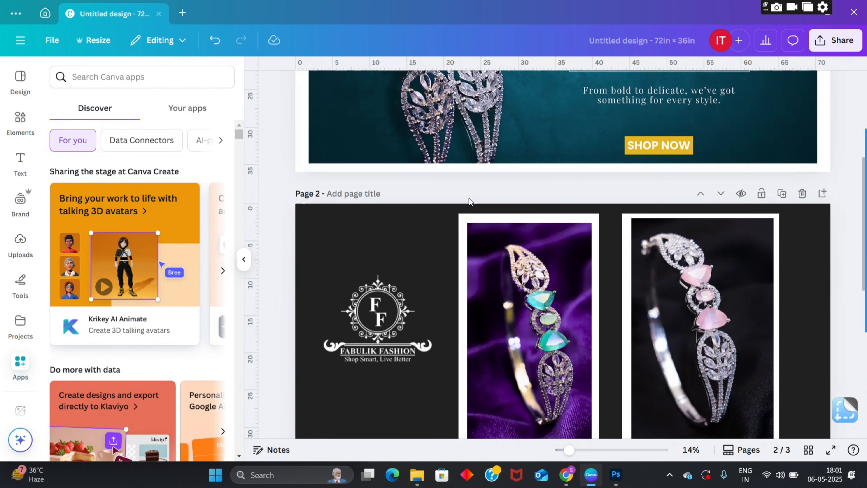
pyautogui.scroll(6, 469, 198)
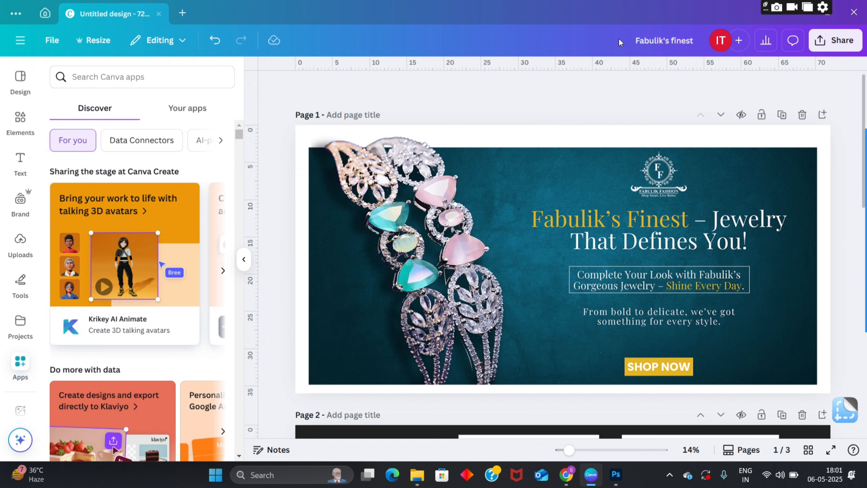
pyautogui.scroll(-5, 563, 181)
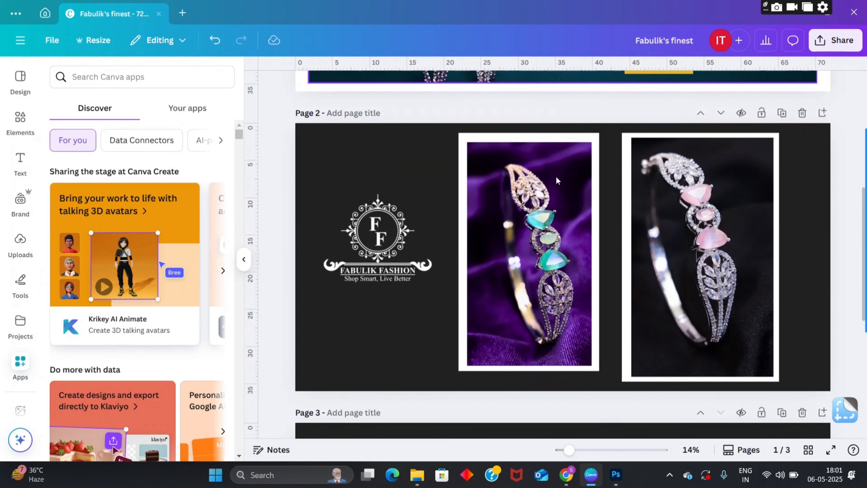
pyautogui.scroll(1, 369, 156)
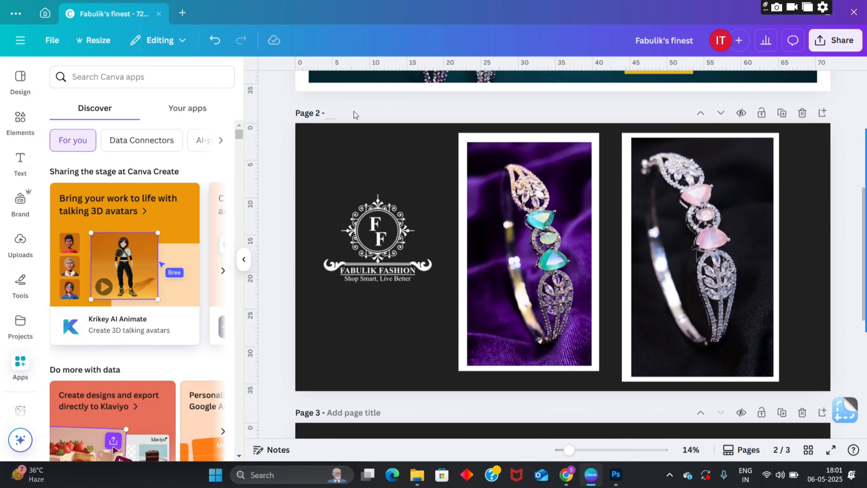
pyautogui.write('tsw')
pyautogui.scroll(1, 376, 205)
# - Shift the logo and both bracelet photos slightly downward on page 2
pyautogui.scroll(-2, 441, 218)
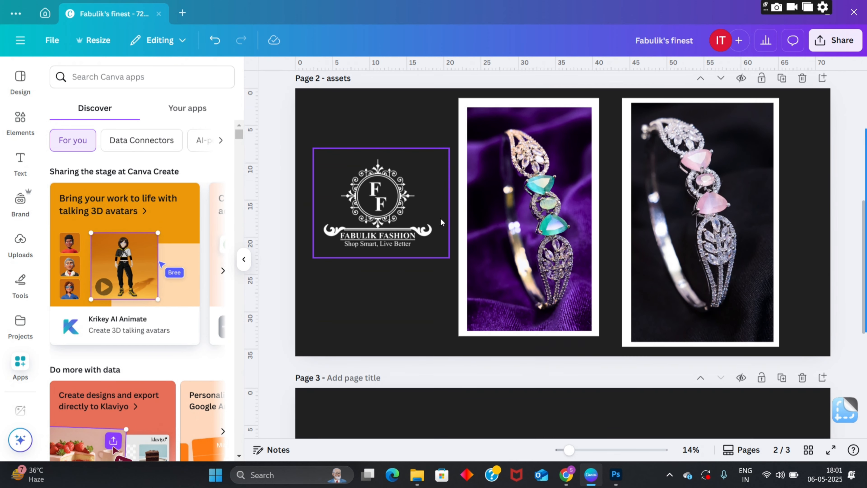
pyautogui.click(441, 218)
pyautogui.click(542, 192)
pyautogui.moveTo(546, 195); pyautogui.dragTo(549, 201)
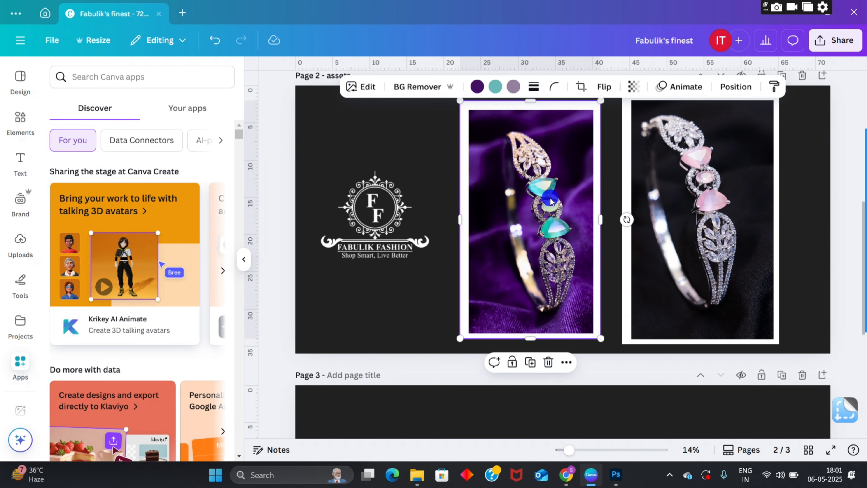
pyautogui.scroll(1, 715, 205)
pyautogui.moveTo(720, 208); pyautogui.dragTo(723, 219)
# - Search the elements library for a purple background for the empty page 3, showing only graphics
pyautogui.scroll(-5, 719, 212)
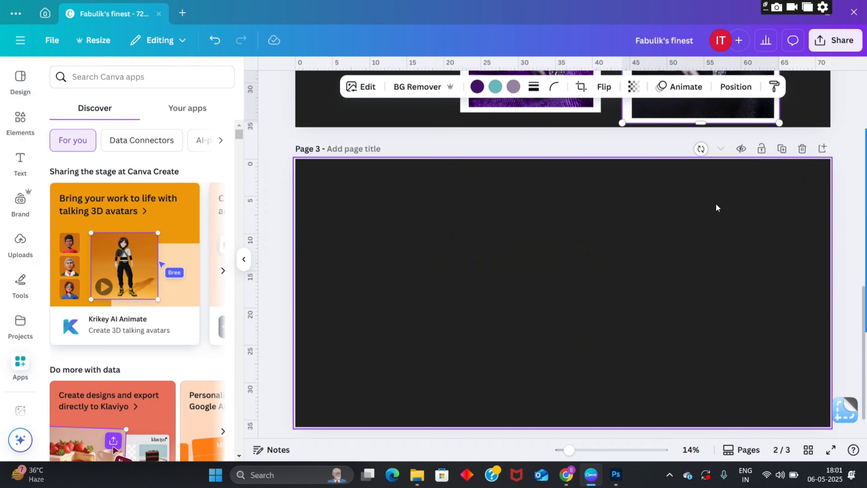
pyautogui.click(508, 241)
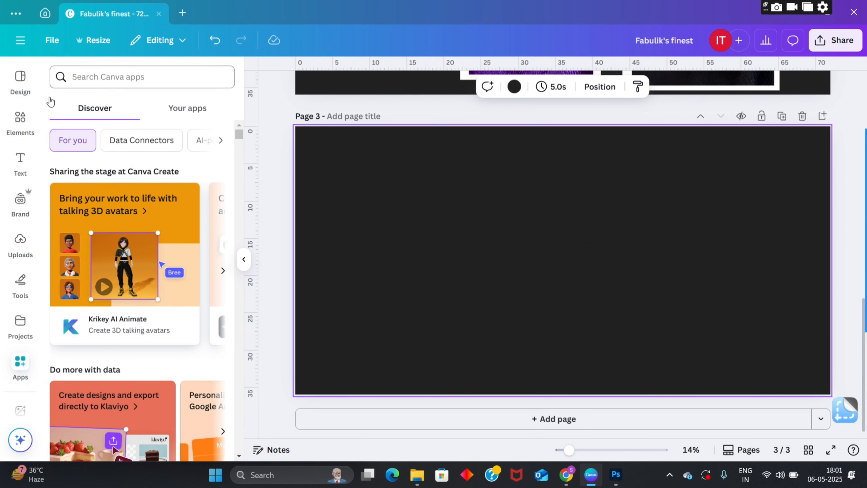
pyautogui.click(20, 115)
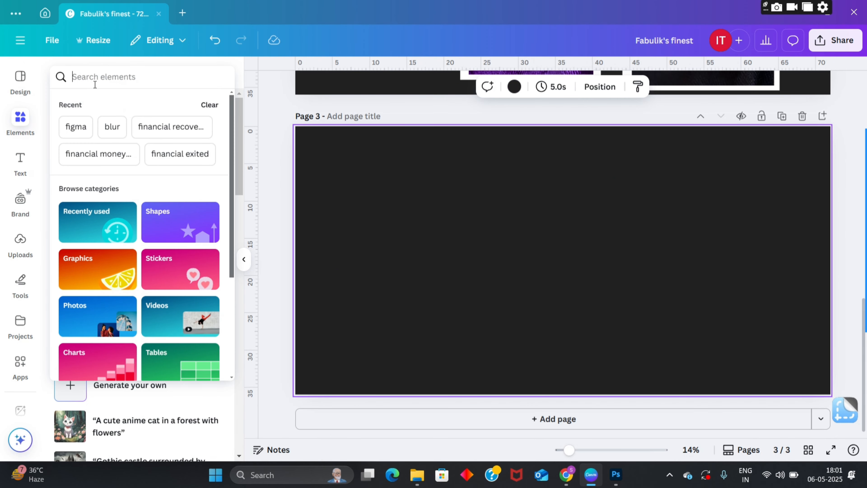
pyautogui.click(107, 76)
pyautogui.write('purple')
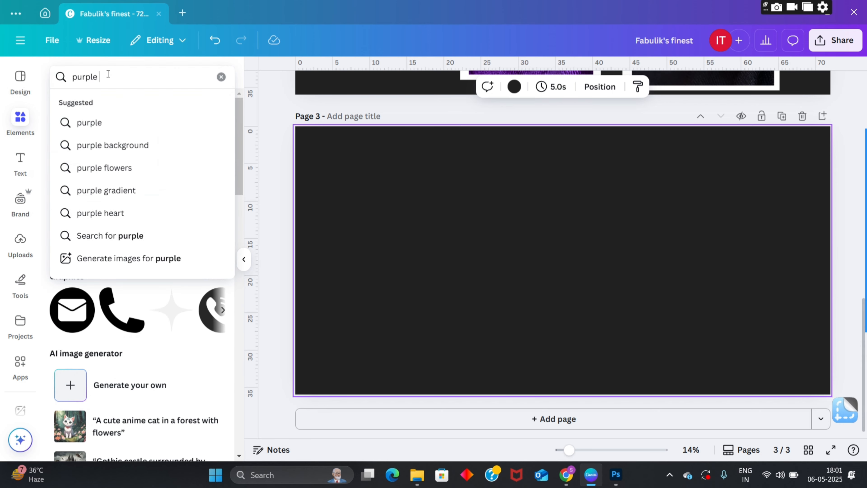
pyautogui.write(' vbackgrou')
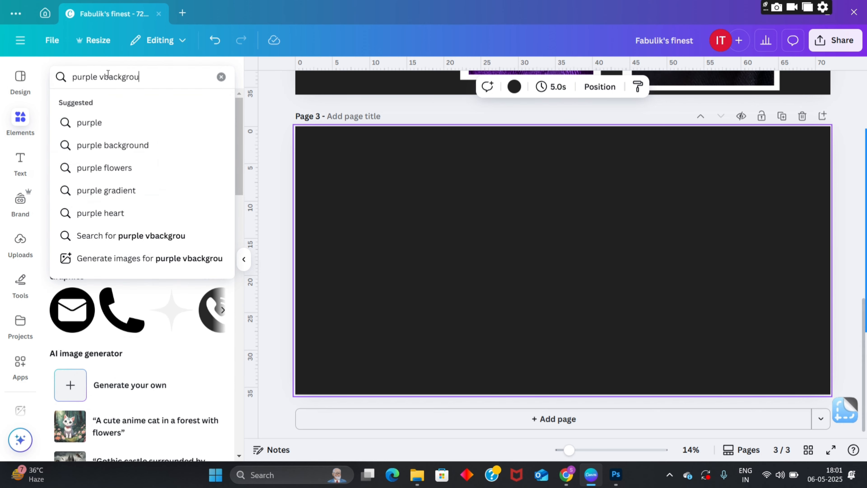
pyautogui.write('nf')
pyautogui.press('Return')
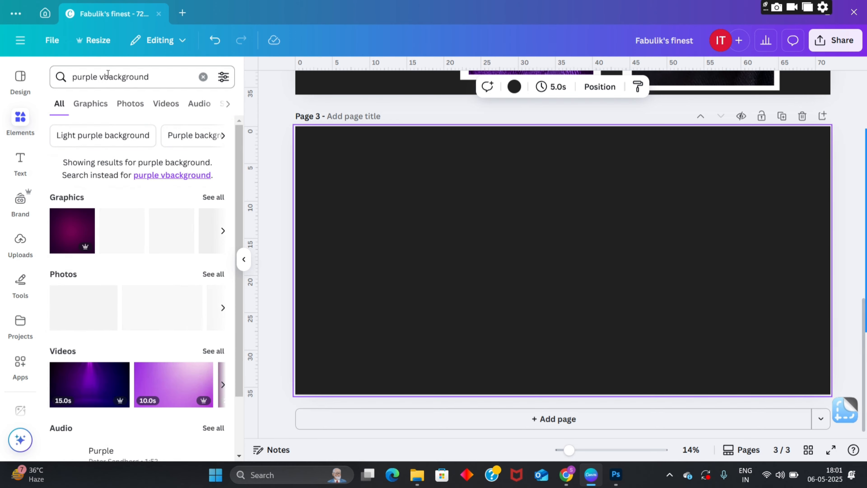
pyautogui.click(91, 104)
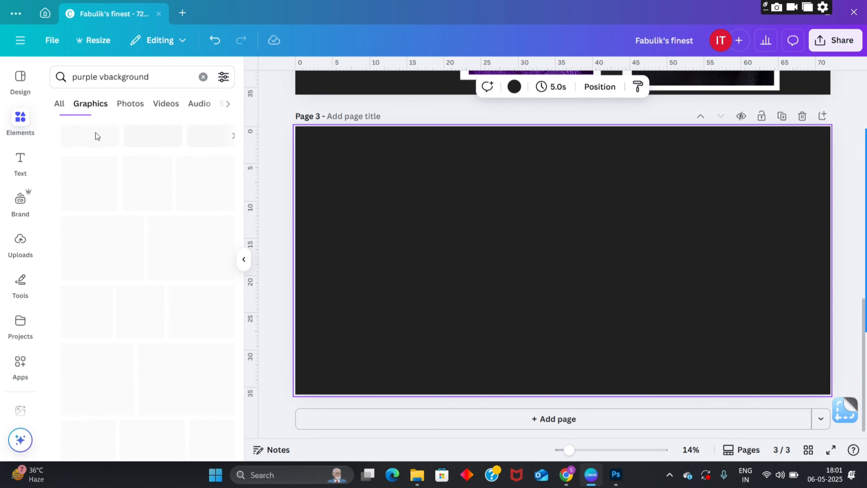
# - Add the dark purple gradient graphic to page 3 and enlarge it from the upper-left corner to cover the whole page
pyautogui.scroll(-6, 109, 271)
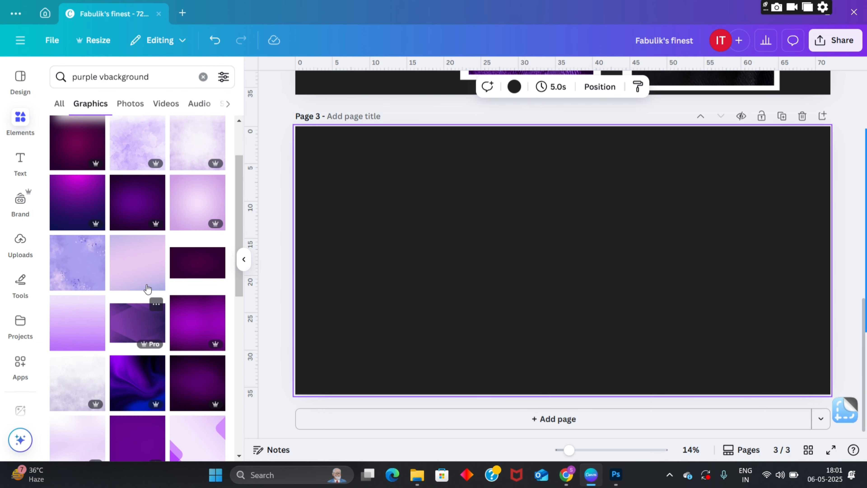
pyautogui.click(184, 229)
pyautogui.moveTo(498, 243); pyautogui.dragTo(401, 217)
pyautogui.moveTo(510, 340); pyautogui.dragTo(574, 405)
pyautogui.moveTo(574, 263); pyautogui.dragTo(841, 263)
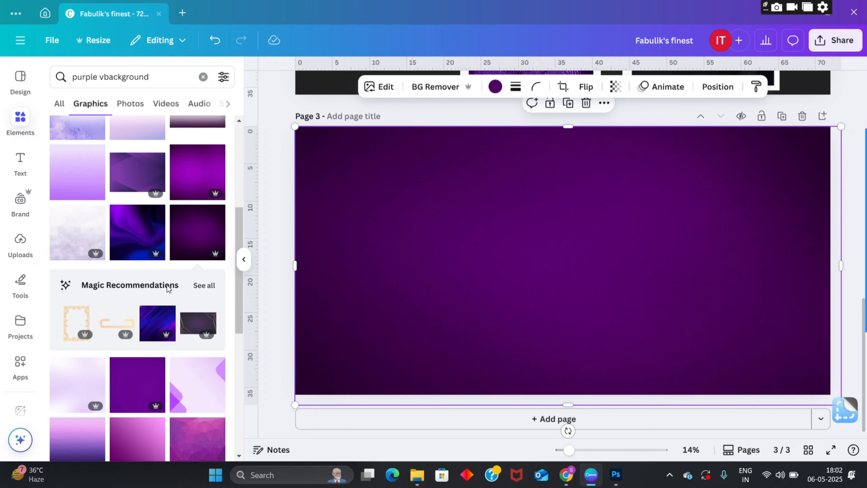
# - Browse the purple background graphics for alternatives and compare them with the finished banner on page 1
pyautogui.scroll(-2, 160, 268)
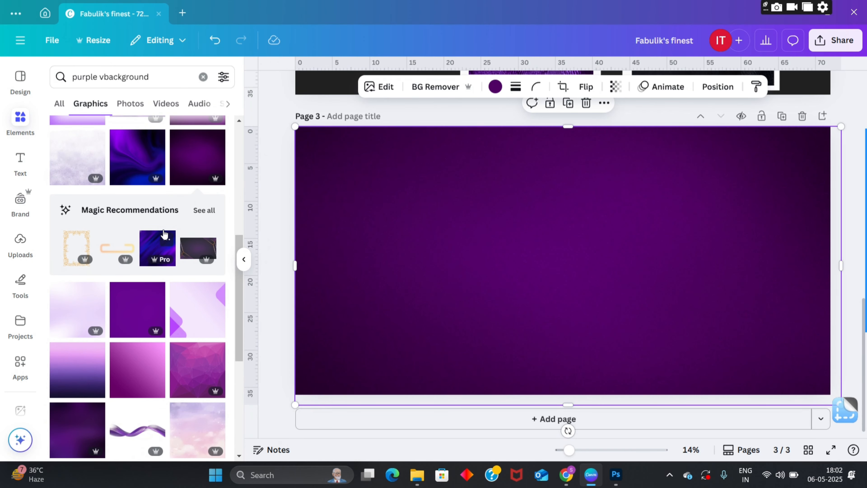
pyautogui.scroll(5, 163, 230)
pyautogui.scroll(1, 164, 230)
pyautogui.scroll(3, 149, 267)
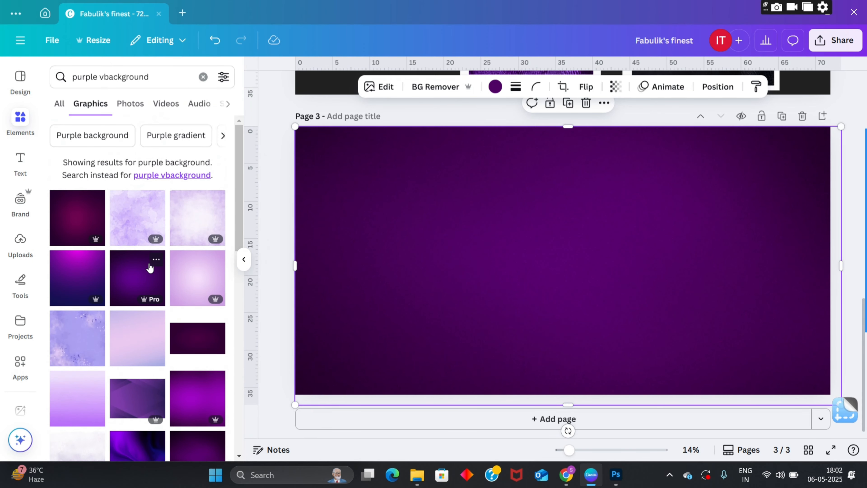
pyautogui.scroll(-3, 149, 267)
pyautogui.scroll(10, 345, 203)
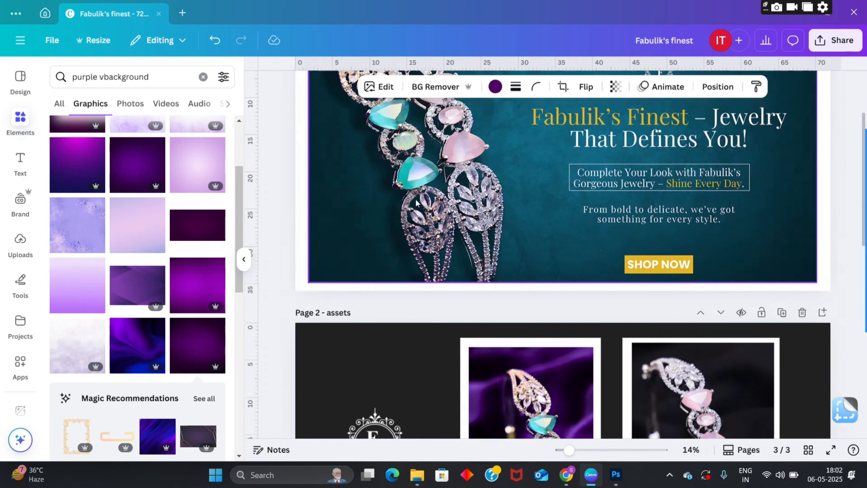
pyautogui.scroll(-8, 416, 201)
pyautogui.scroll(8, 416, 200)
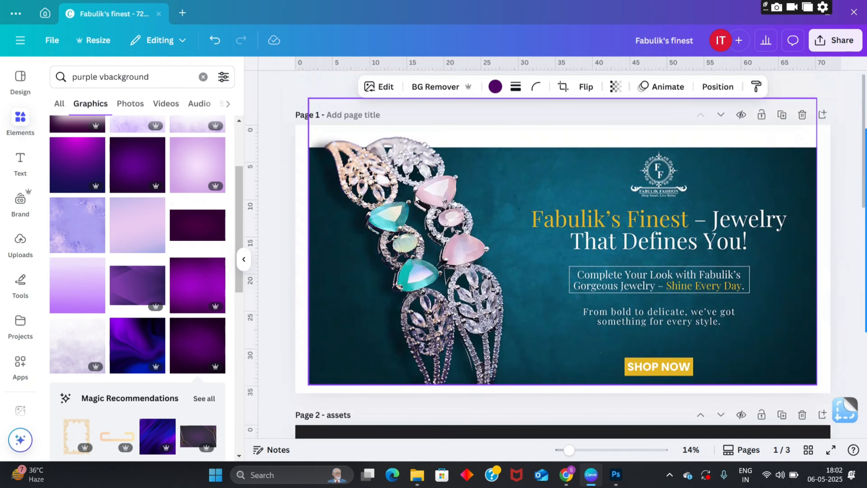
pyautogui.scroll(-8, 143, 253)
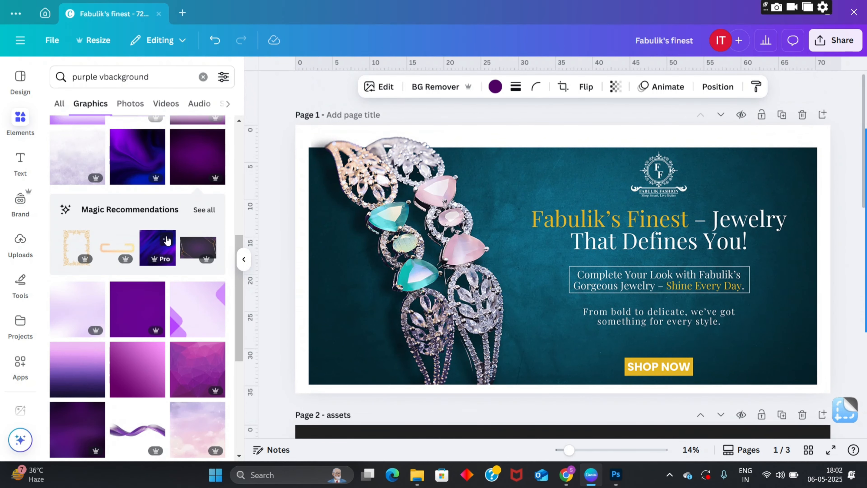
pyautogui.scroll(-10, 164, 241)
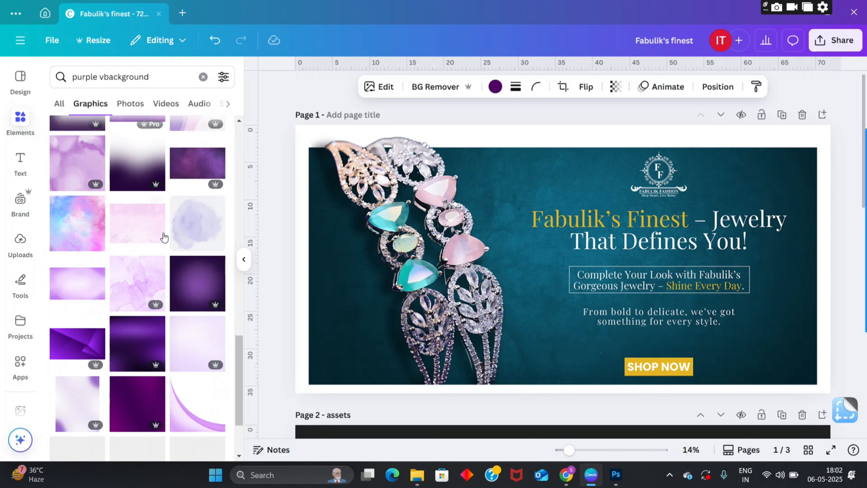
pyautogui.scroll(-10, 165, 234)
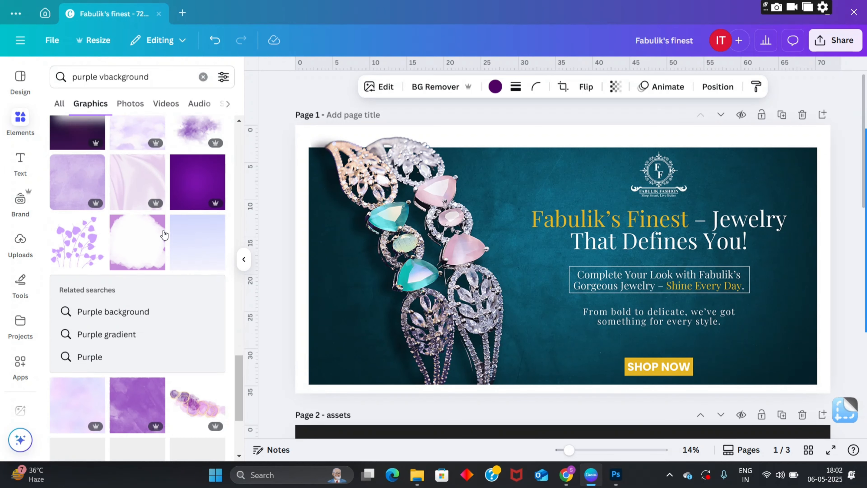
# - Search the graphics for "blue background" and look through the results for one resembling the banner's teal backdrop
pyautogui.moveTo(161, 71); pyautogui.dragTo(45, 70)
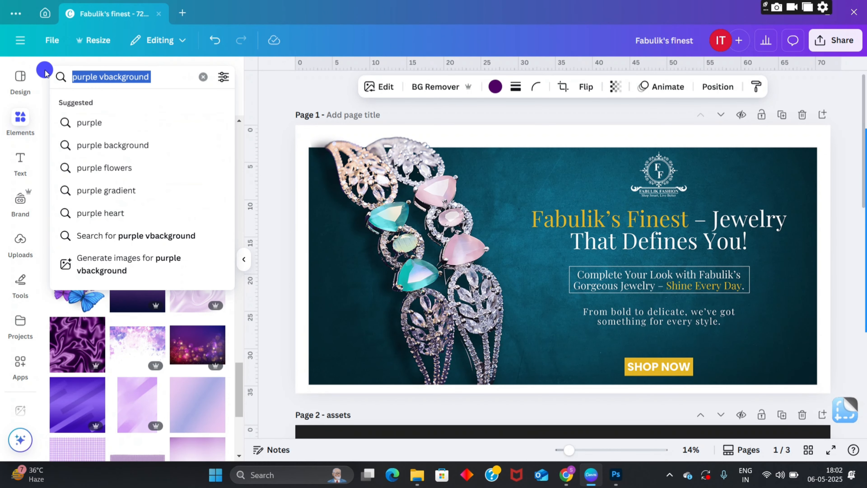
pyautogui.write('b')
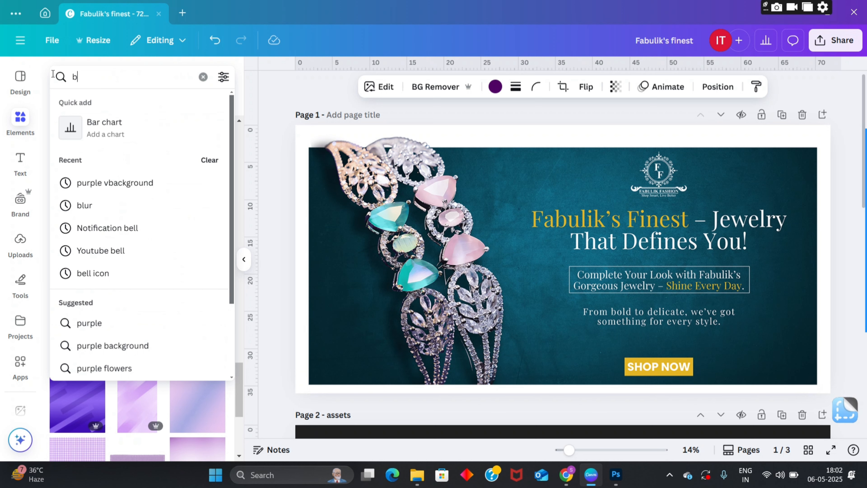
pyautogui.write('lue ba')
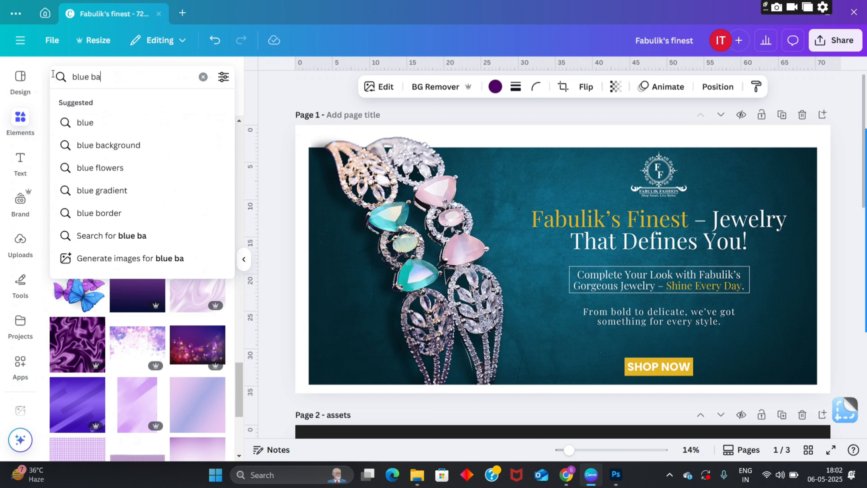
pyautogui.write('ckground')
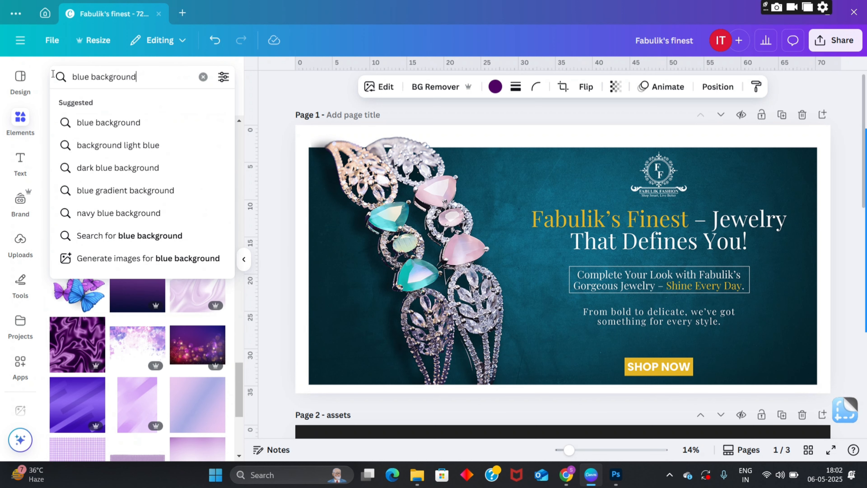
pyautogui.press('Return')
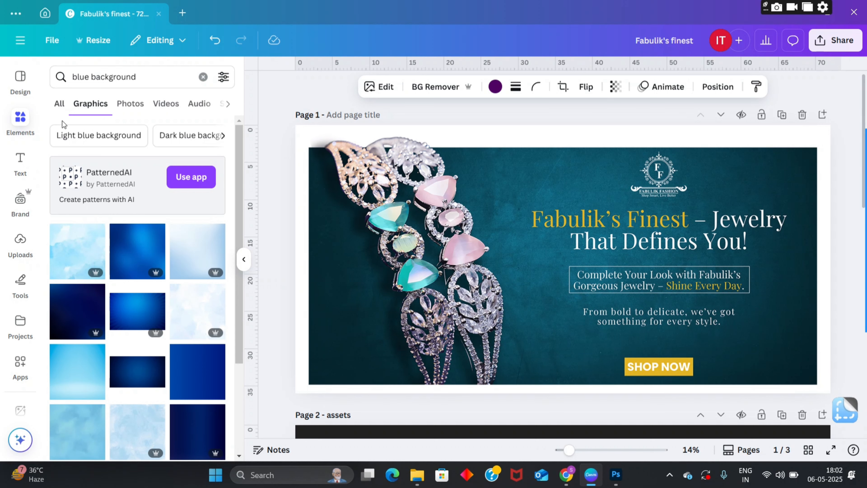
pyautogui.scroll(-5, 153, 276)
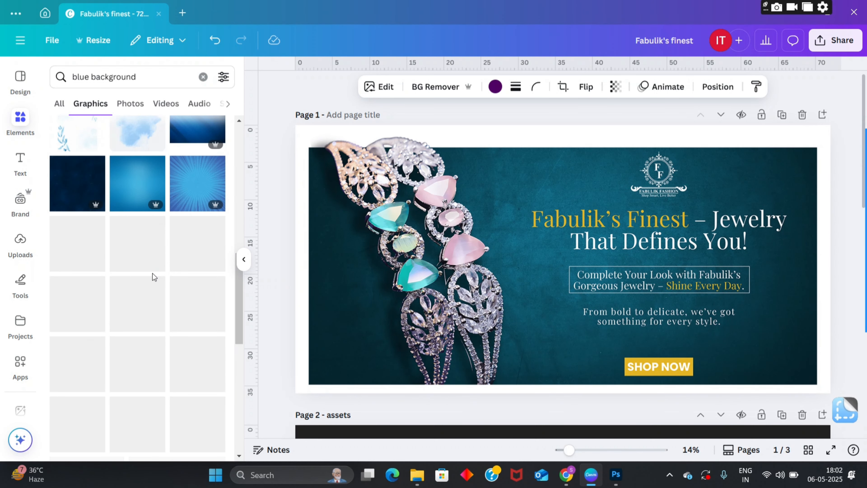
pyautogui.scroll(-5, 152, 274)
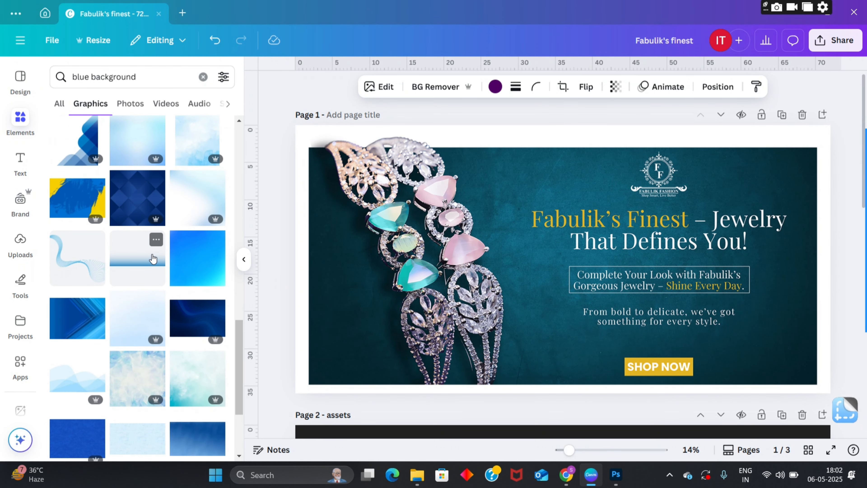
pyautogui.scroll(-10, 153, 259)
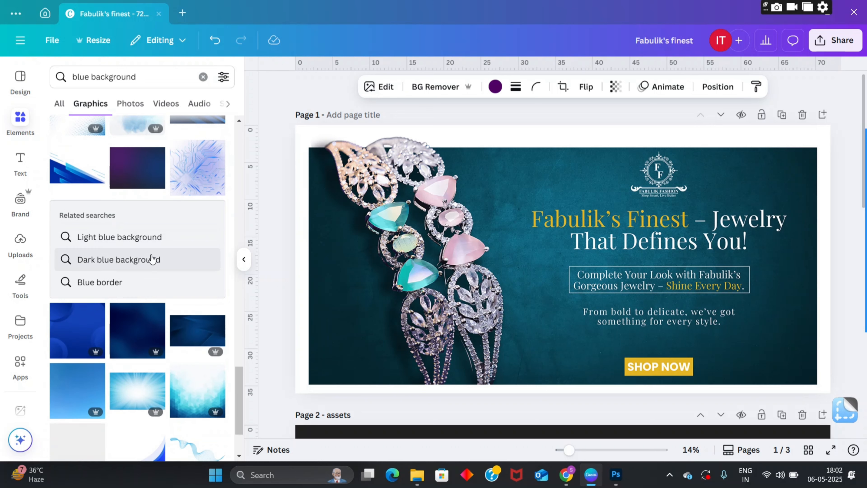
pyautogui.scroll(-10, 152, 259)
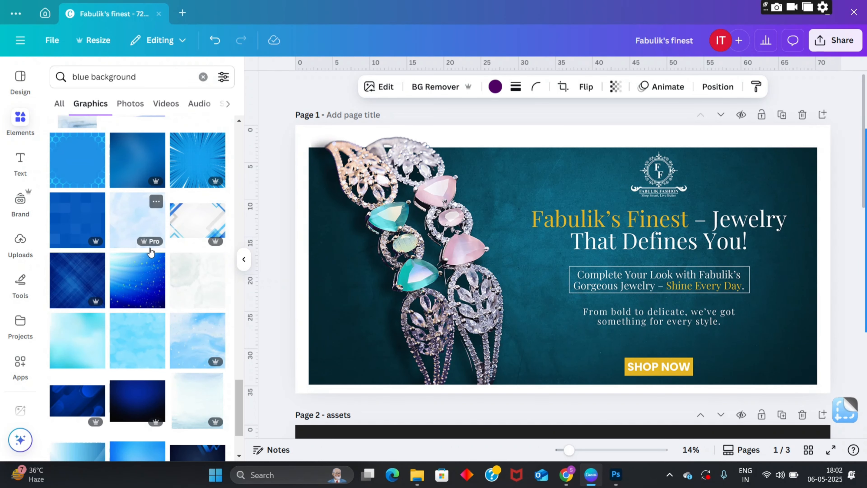
pyautogui.scroll(-10, 141, 246)
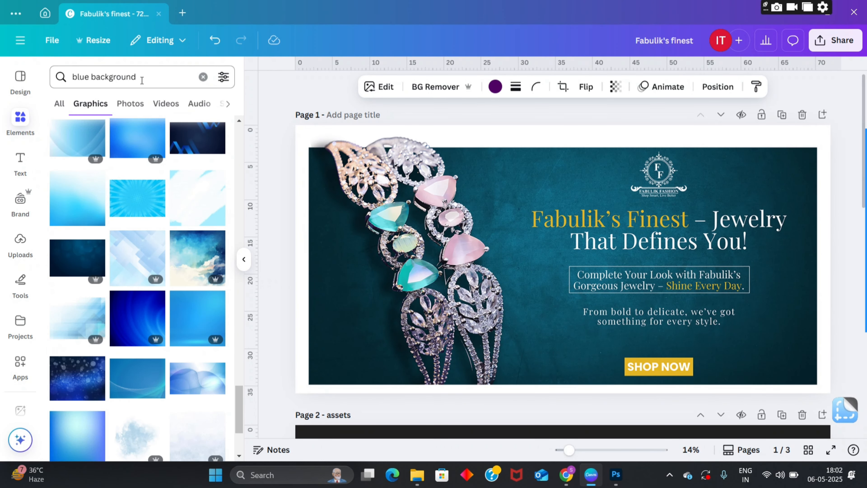
pyautogui.scroll(-1, 209, 132)
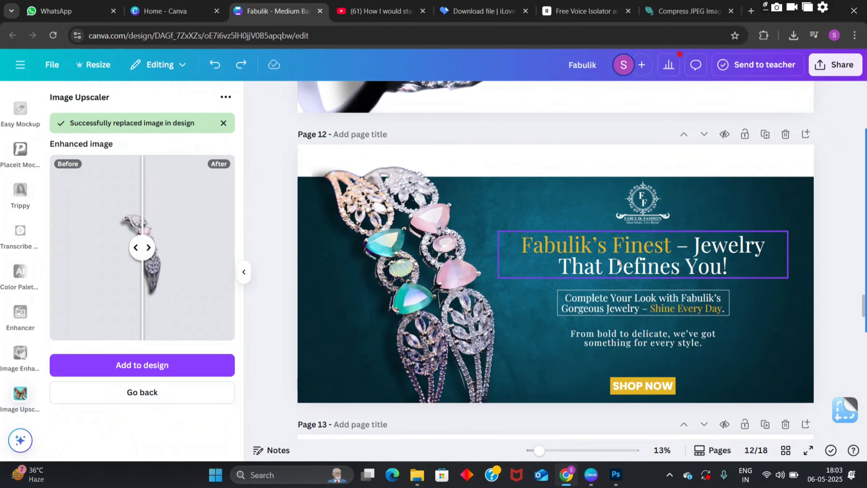
# - Select the teal background of the page 12 banner and show the page's layer list down to that background
pyautogui.click(503, 216)
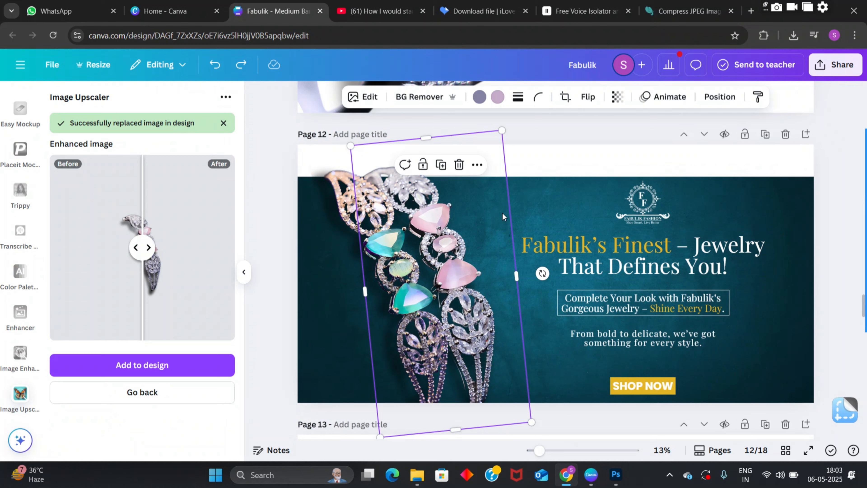
pyautogui.click(559, 200)
pyautogui.scroll(5, 27, 149)
pyautogui.scroll(3, 21, 141)
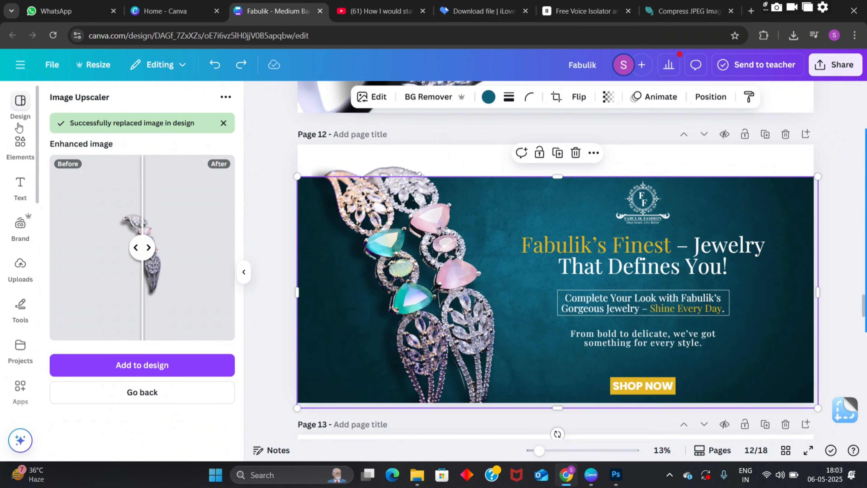
pyautogui.click(20, 143)
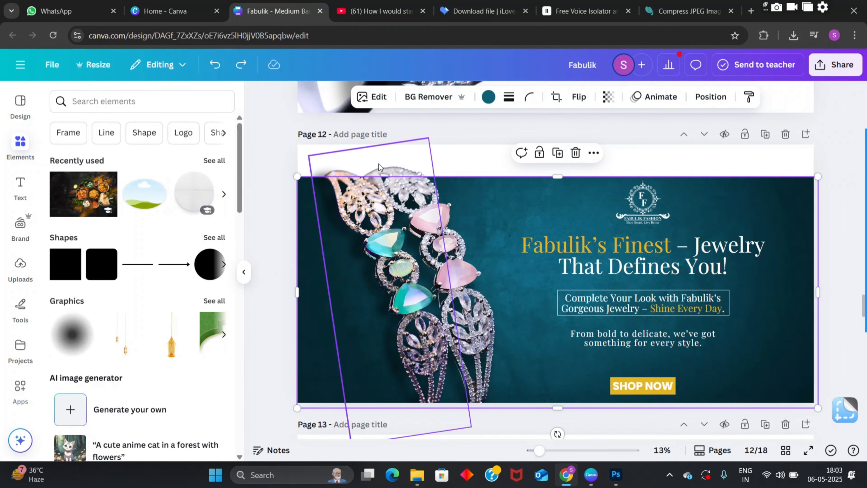
pyautogui.click(712, 97)
pyautogui.scroll(-1, 206, 290)
pyautogui.scroll(-3, 206, 290)
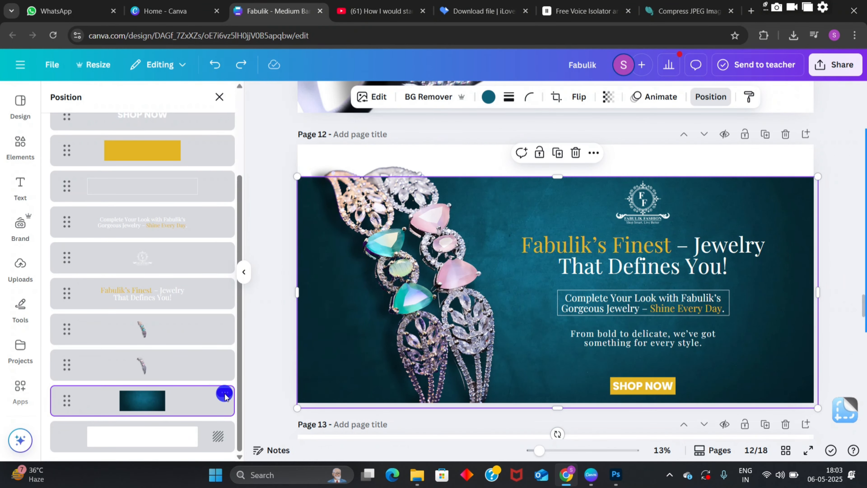
# - Copy the teal background layer, switch to the Fabulik's finest design, and paste it over the purple graphic on page 3
pyautogui.click(224, 394)
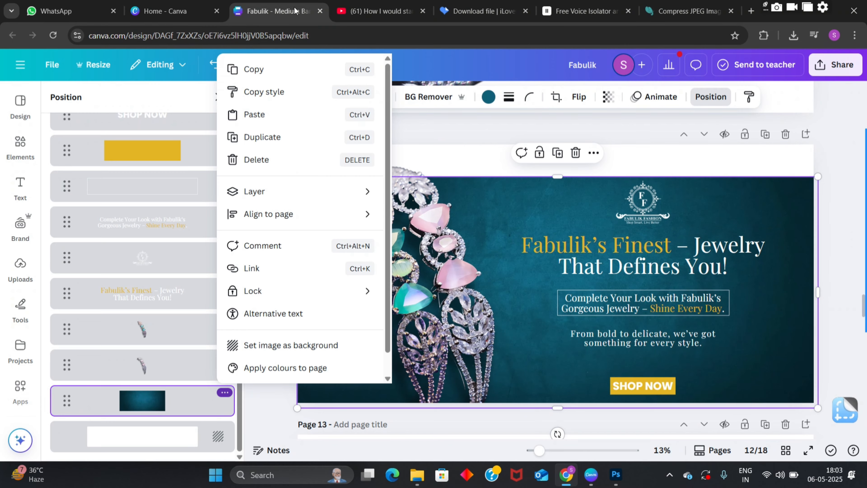
pyautogui.click(253, 72)
pyautogui.click(596, 478)
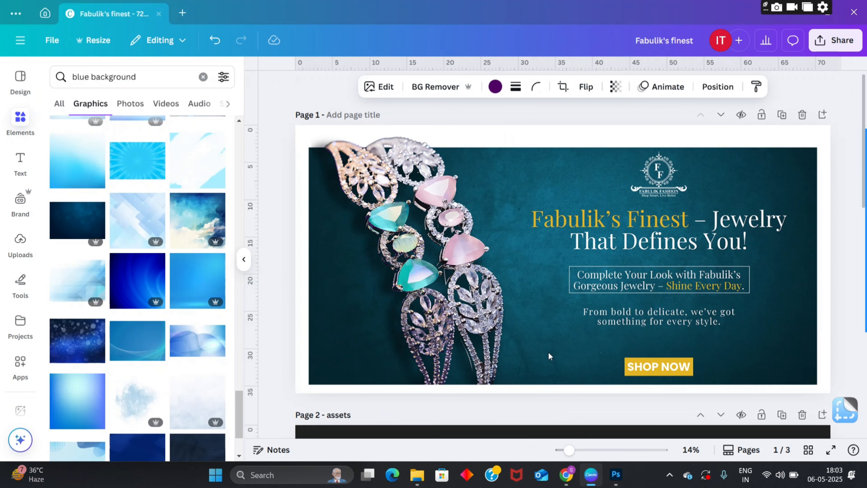
pyautogui.scroll(-10, 504, 300)
pyautogui.click(505, 306)
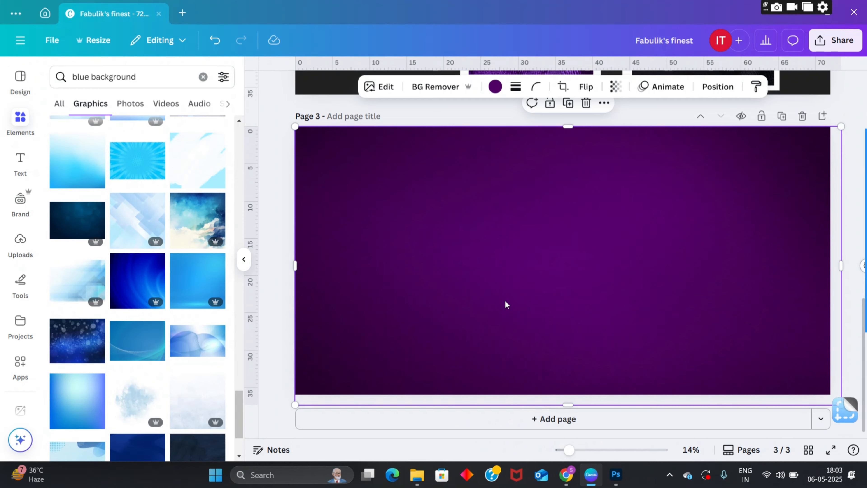
pyautogui.hotkey('ctrl', 'v')
pyautogui.moveTo(561, 290)
pyautogui.mouseDown()
pyautogui.moveTo(561, 254)
pyautogui.moveTo(583, 288)
pyautogui.moveTo(559, 274)
pyautogui.mouseUp()
# - Return to the browser design, show the teal background layer's info, and copy its title, "Dark Blue Gradient Texture B..."
pyautogui.click(565, 473)
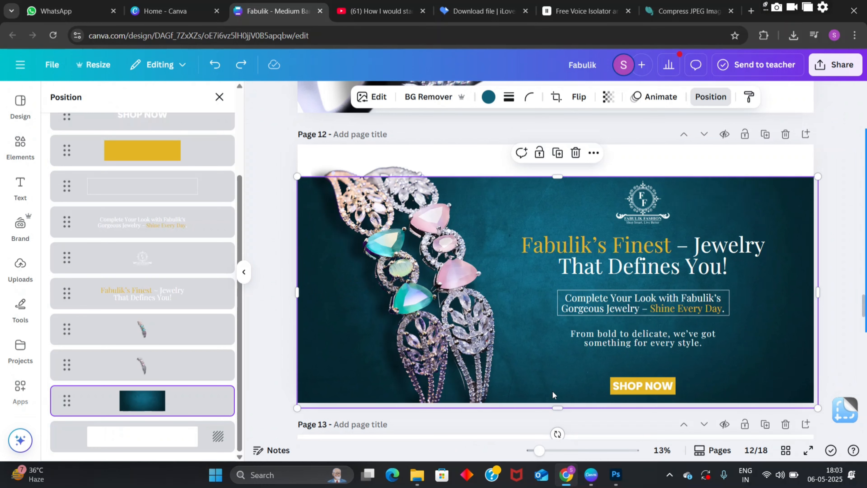
pyautogui.scroll(3, 168, 352)
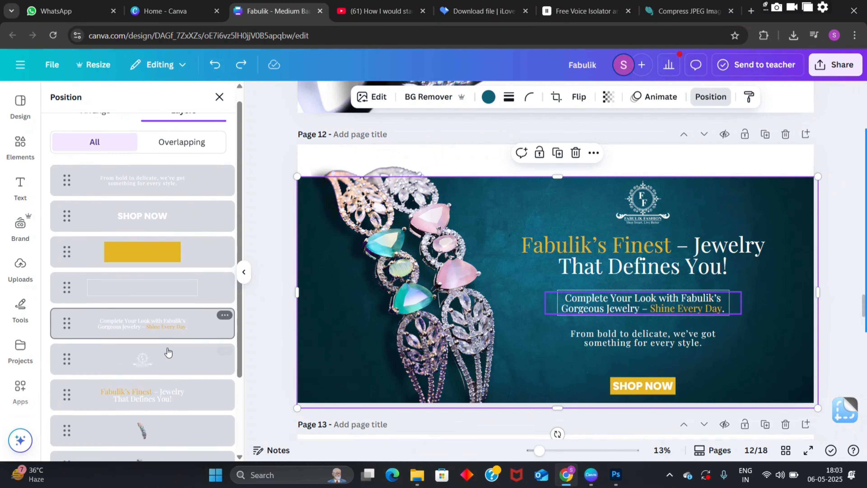
pyautogui.scroll(-3, 176, 350)
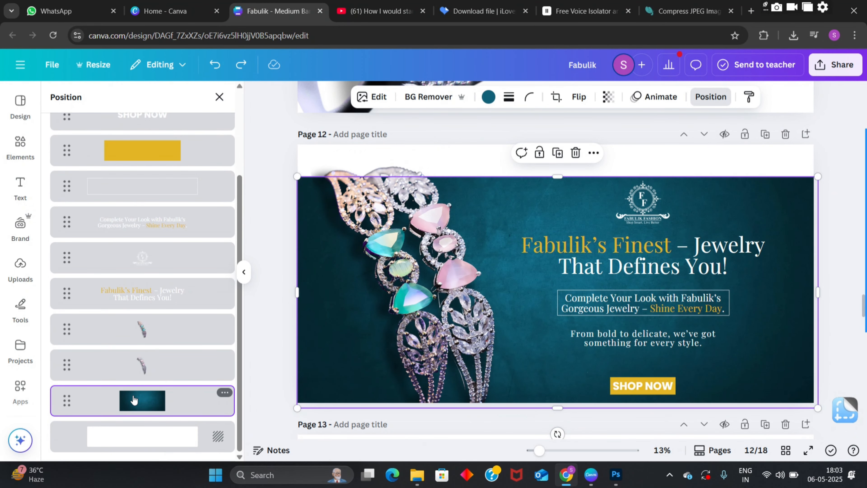
pyautogui.click(225, 392)
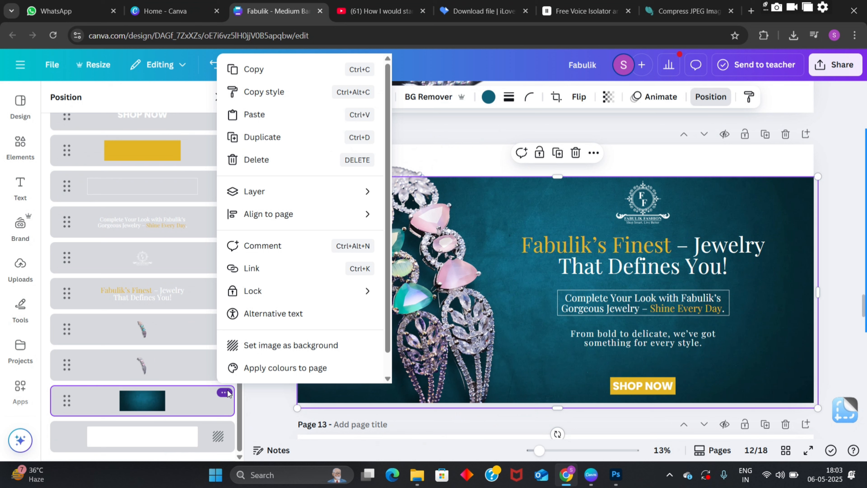
pyautogui.scroll(-1, 386, 341)
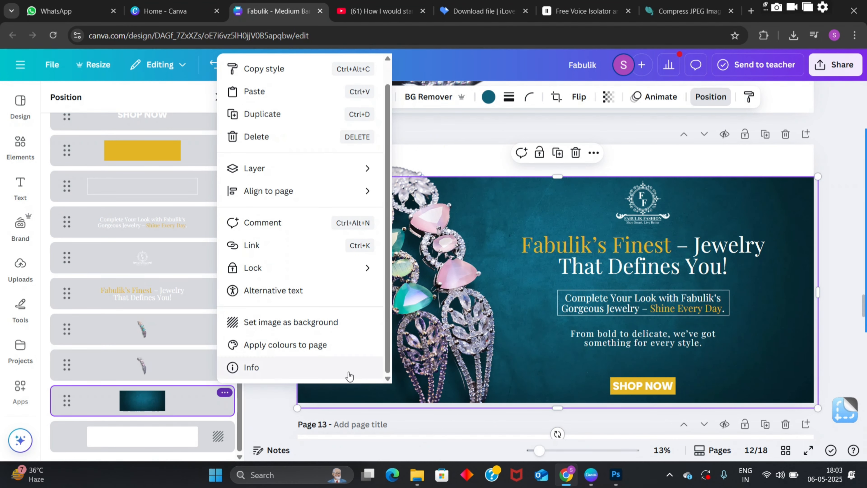
pyautogui.click(307, 369)
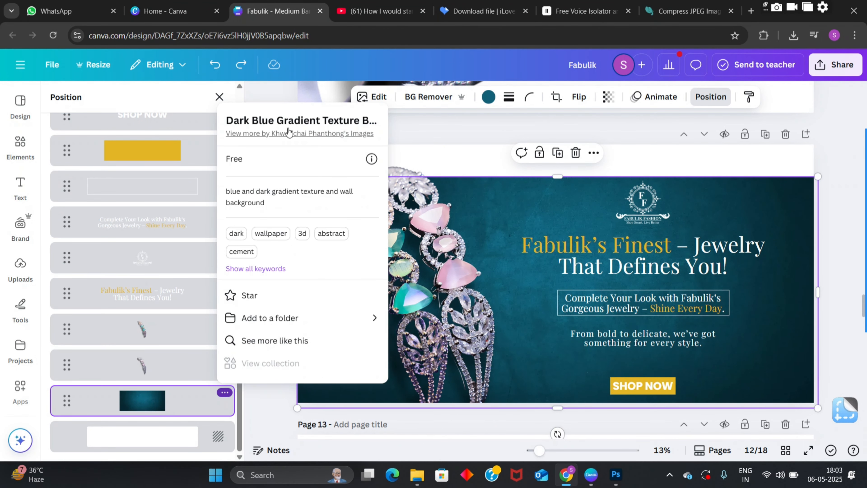
pyautogui.moveTo(228, 121); pyautogui.dragTo(380, 113)
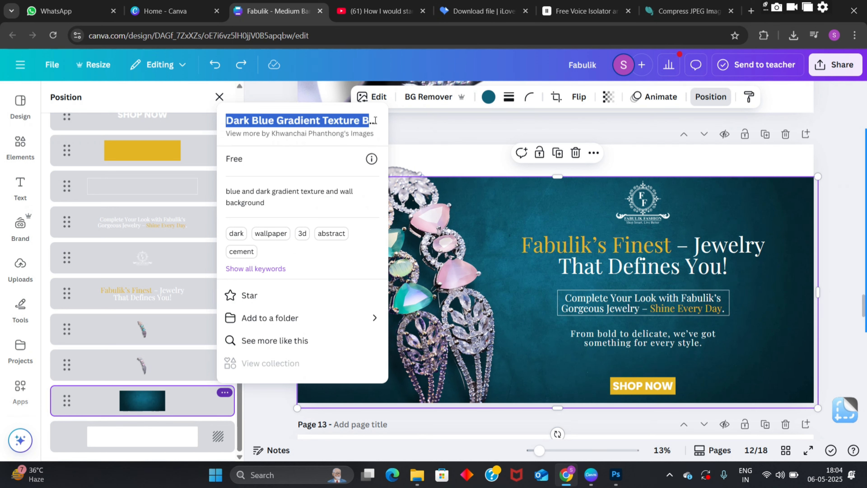
# - Switch to the Fabulik's finest design and search the elements for "dark blue gradient background", starting from the copied title
pyautogui.click(591, 474)
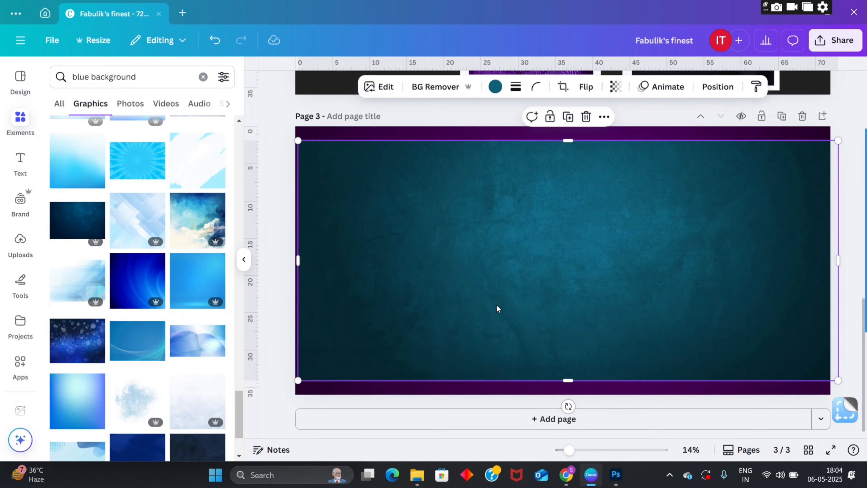
pyautogui.click(139, 73)
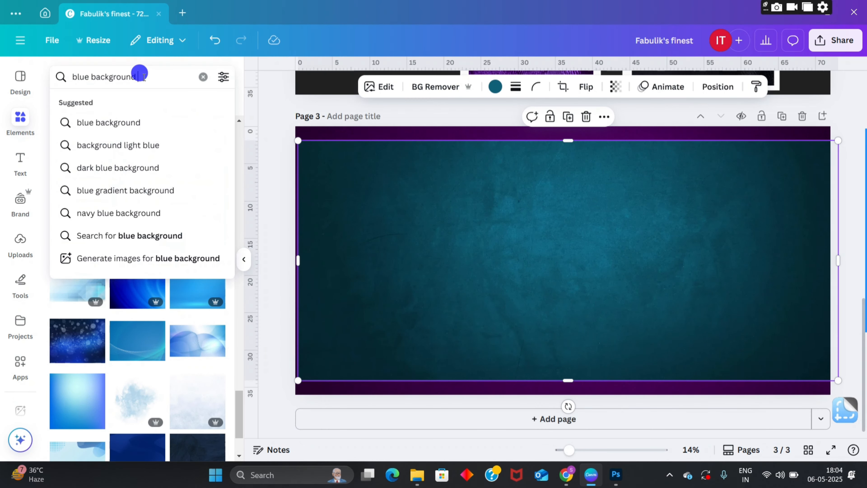
pyautogui.hotkey('ctrl', 'a')
pyautogui.write('Dark Blue Gradient Texture Ba')
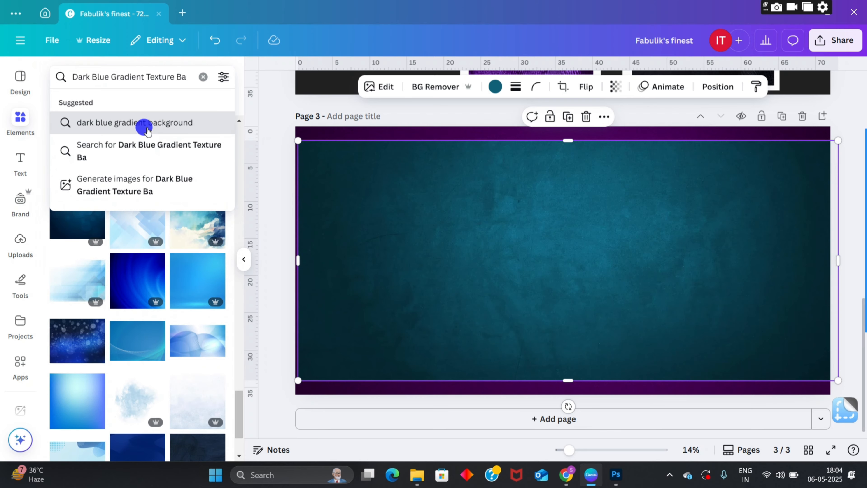
pyautogui.click(141, 123)
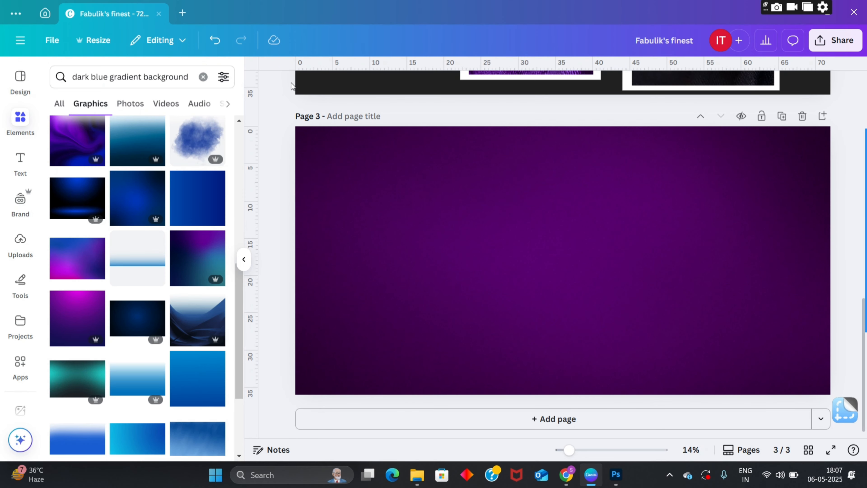
# - Limit the dark blue gradient background results to photos and add the teal textured gradient photo to page 3
pyautogui.scroll(7, 184, 163)
pyautogui.doubleClick(88, 74)
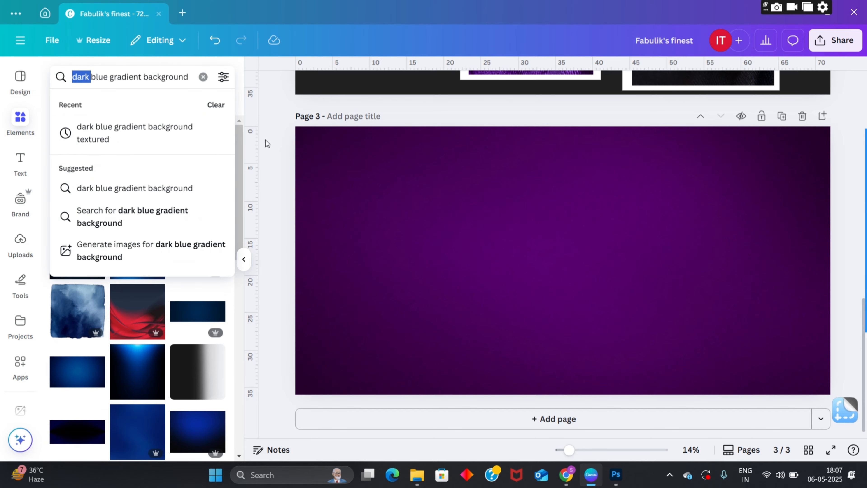
pyautogui.click(67, 76)
pyautogui.click(130, 103)
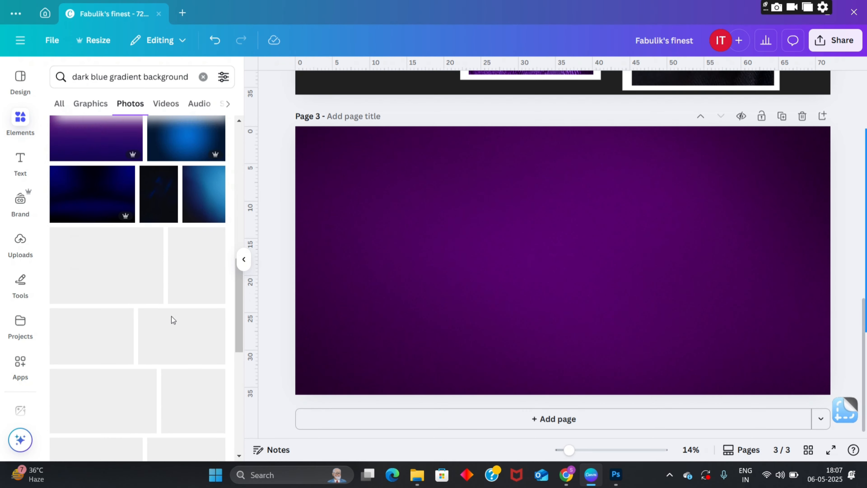
pyautogui.scroll(-8, 174, 320)
pyautogui.click(179, 306)
# - Move the purple gradient graphic aside on page 3 and delete it
pyautogui.click(389, 260)
pyautogui.moveTo(321, 209); pyautogui.dragTo(4, 213)
pyautogui.click(313, 425)
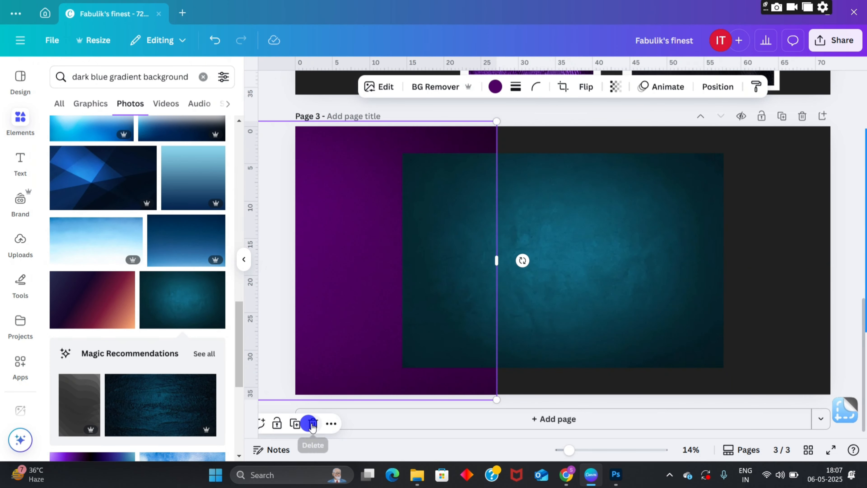
# - Move the teal photo to the upper-left corner of page 3 and enlarge it to cover the whole page
pyautogui.moveTo(554, 267); pyautogui.dragTo(446, 241)
pyautogui.moveTo(618, 343); pyautogui.dragTo(710, 404)
pyautogui.moveTo(710, 287); pyautogui.dragTo(842, 284)
pyautogui.moveTo(620, 276); pyautogui.dragTo(614, 275)
pyautogui.click(848, 272)
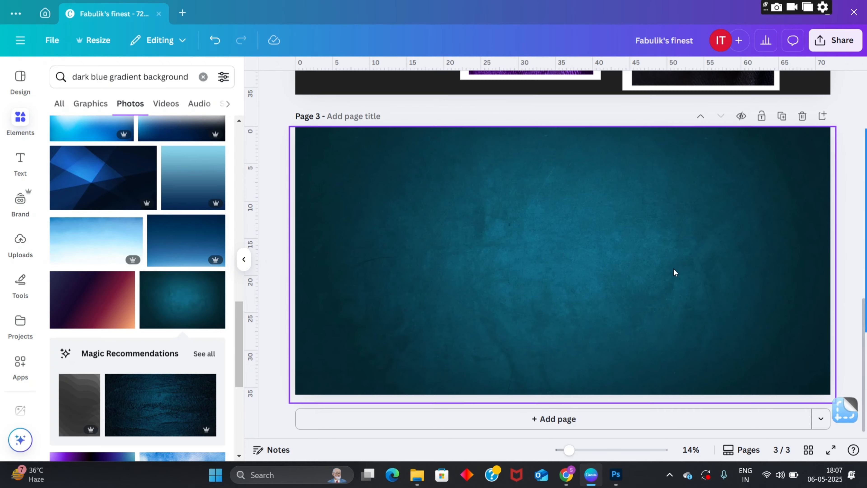
# - Move the bracelet photo with teal stones from page 2 onto page 3 and remove its background
pyautogui.scroll(5, 675, 272)
pyautogui.click(531, 178)
pyautogui.moveTo(531, 178); pyautogui.dragTo(443, 273)
pyautogui.click(427, 87)
# - Move the bracelet photo with pink stones from page 2 onto page 3 and remove its background
pyautogui.scroll(6, 670, 220)
pyautogui.moveTo(719, 184); pyautogui.dragTo(607, 360)
pyautogui.scroll(-5, 627, 328)
pyautogui.click(436, 89)
# - Shrink both bracelet cutouts on page 3 and place the teal-stone one just left of the pink-stone one
pyautogui.moveTo(595, 207); pyautogui.dragTo(645, 204)
pyautogui.moveTo(720, 136); pyautogui.dragTo(666, 221)
pyautogui.click(465, 223)
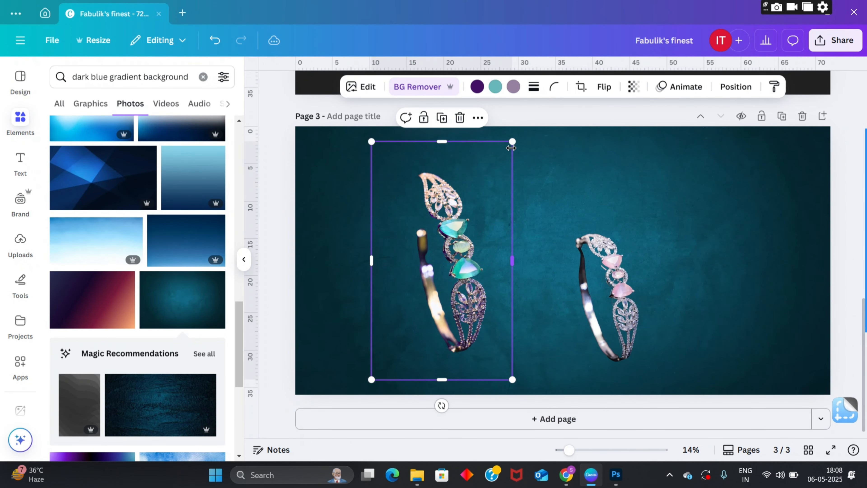
pyautogui.moveTo(512, 142); pyautogui.dragTo(456, 237)
pyautogui.moveTo(423, 301); pyautogui.dragTo(535, 278)
pyautogui.click(711, 217)
# - Enlarge the finished banner image on page 1 from its lower-left corner to span the full page width
pyautogui.scroll(12, 577, 238)
pyautogui.click(317, 176)
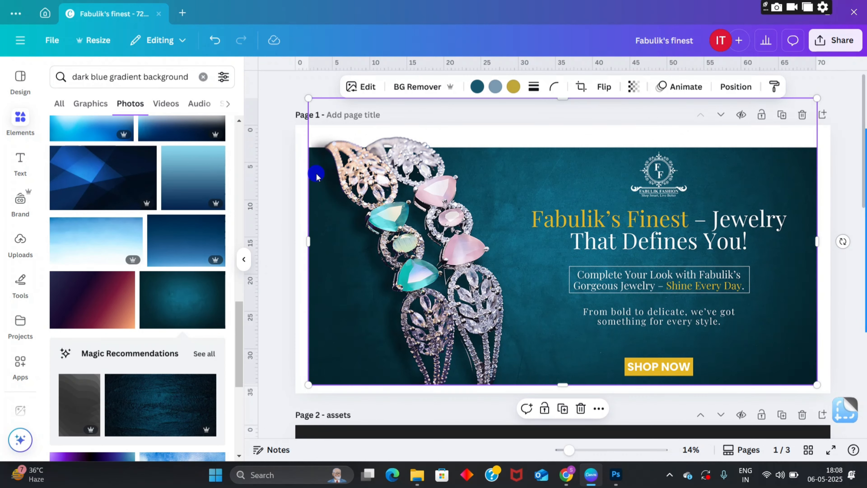
pyautogui.moveTo(309, 385); pyautogui.dragTo(293, 393)
# - Lower the top edge of page 3's teal background to leave a white strip across the top of the page
pyautogui.scroll(-10, 668, 269)
pyautogui.click(668, 269)
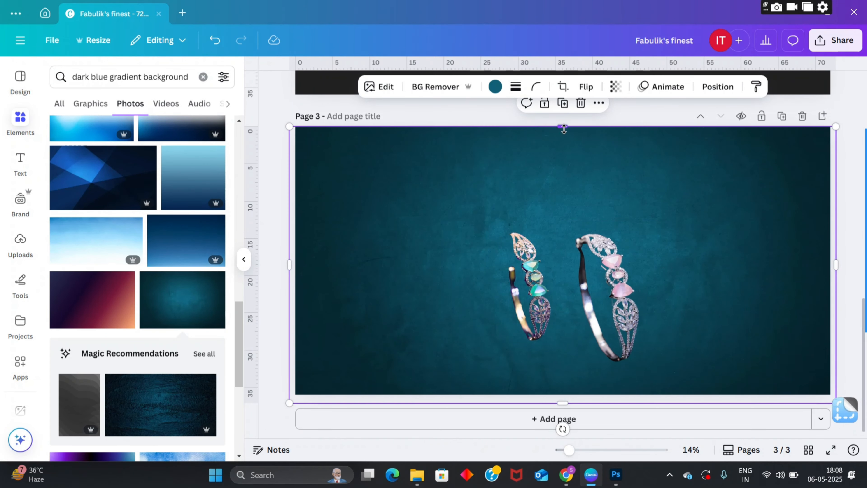
pyautogui.moveTo(563, 126); pyautogui.dragTo(563, 158)
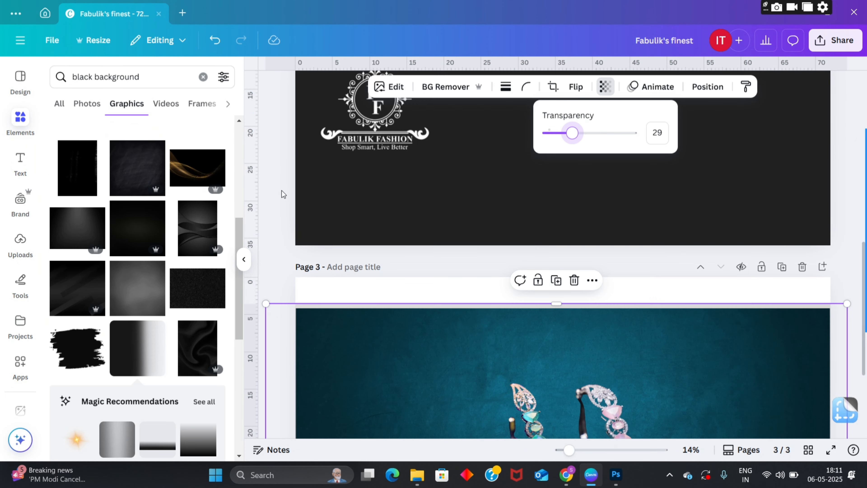
# - Examine how the translucent gradient overlay lines up with the upper edge of the teal background on page 3
pyautogui.click(271, 194)
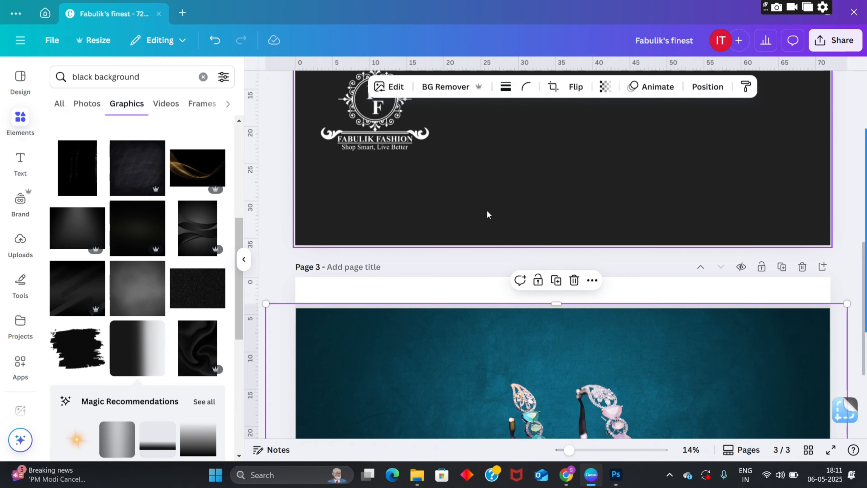
pyautogui.scroll(-5, 488, 215)
pyautogui.click(287, 390)
pyautogui.scroll(1, 286, 390)
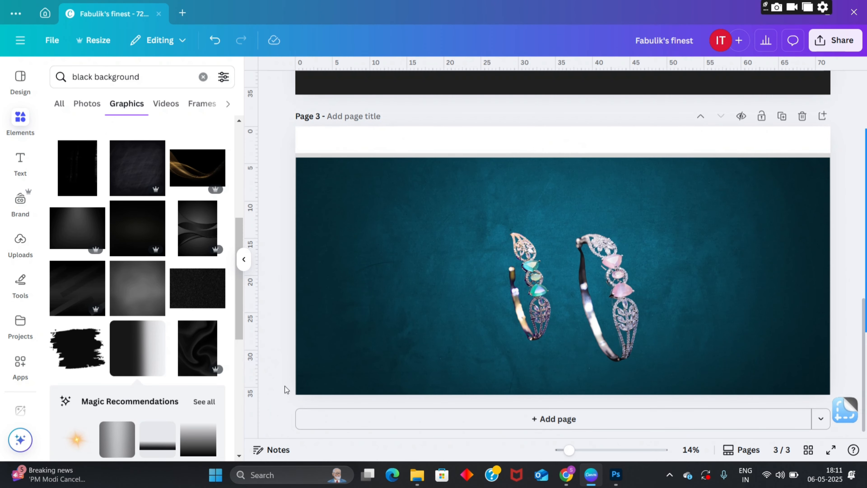
pyautogui.scroll(-1, 480, 158)
pyautogui.scroll(1, 492, 152)
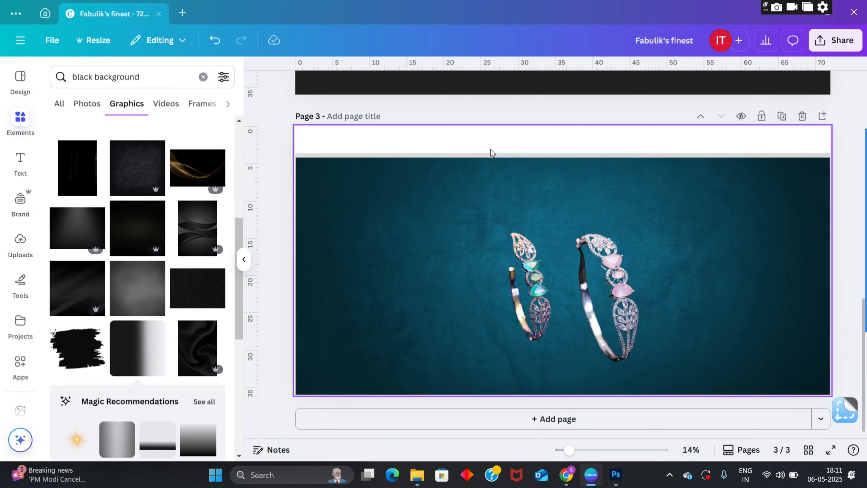
pyautogui.click(420, 152)
pyautogui.click(333, 149)
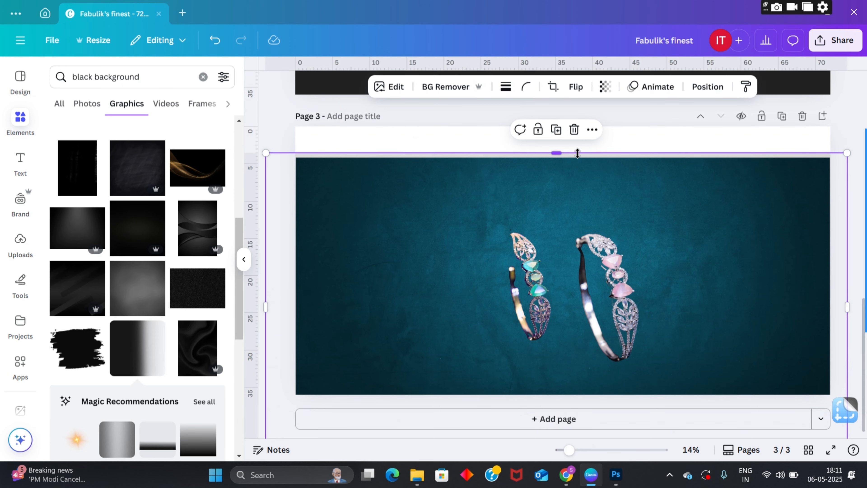
pyautogui.click(684, 174)
pyautogui.click(682, 177)
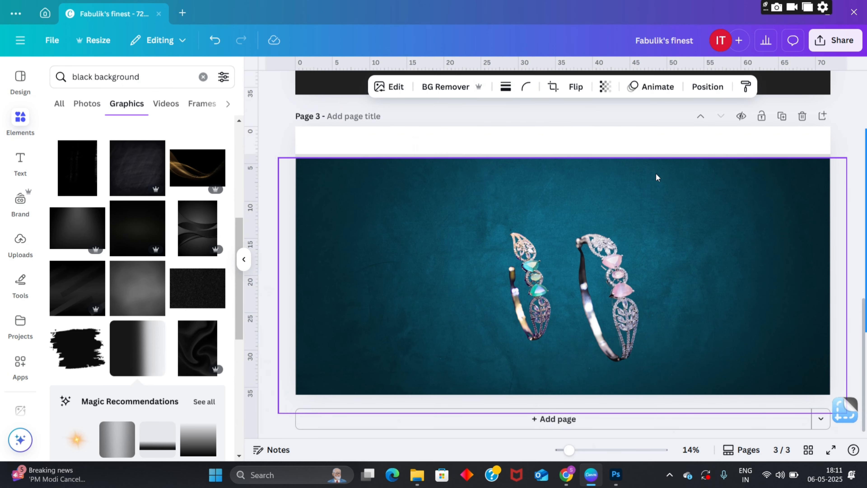
pyautogui.click(291, 120)
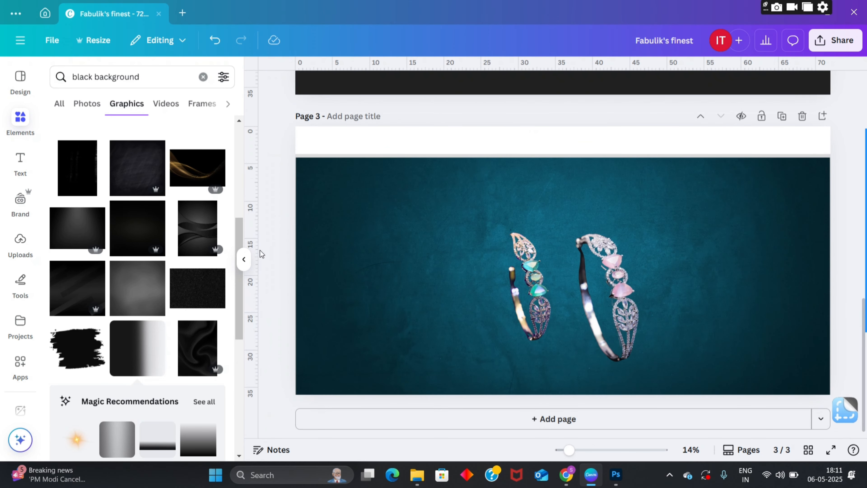
# - Move the white Fabulik Fashion logo from page 2 to the upper right area of page 3 and shrink it
pyautogui.scroll(5, 609, 194)
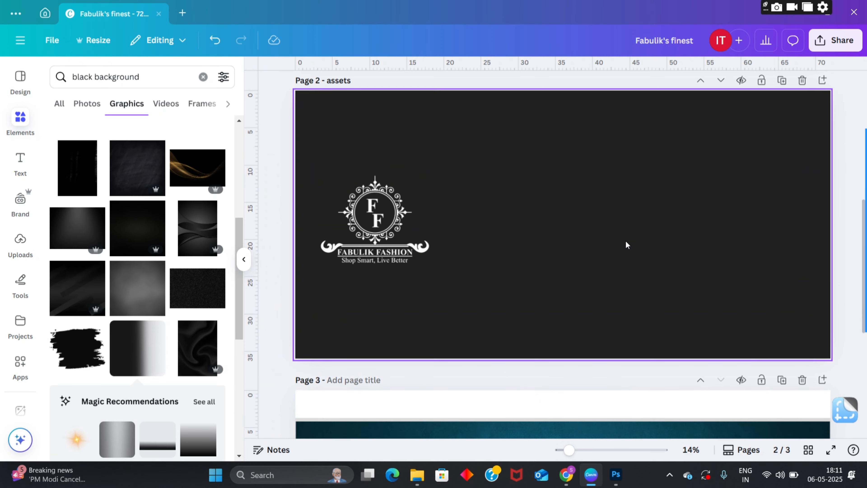
pyautogui.scroll(-5, 627, 245)
pyautogui.moveTo(355, 109); pyautogui.dragTo(731, 335)
pyautogui.moveTo(751, 316); pyautogui.dragTo(642, 301)
# - Delete the emptied assets page between the finished banner and the new one
pyautogui.scroll(10, 641, 320)
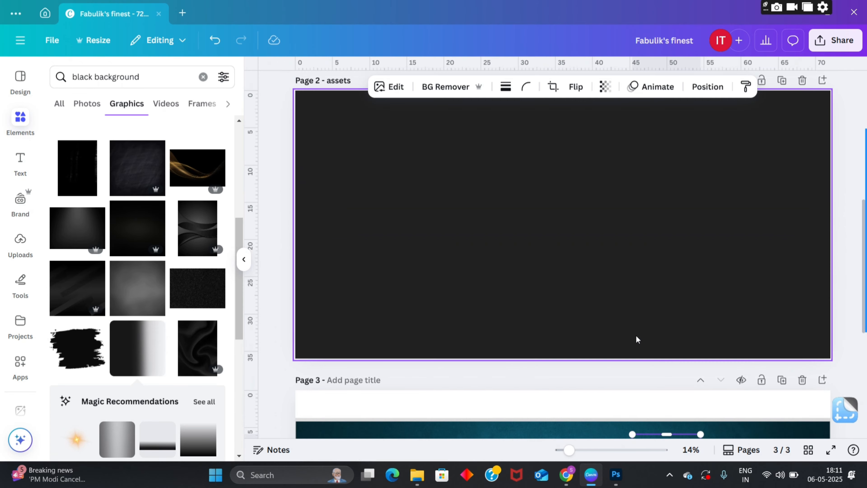
pyautogui.click(803, 306)
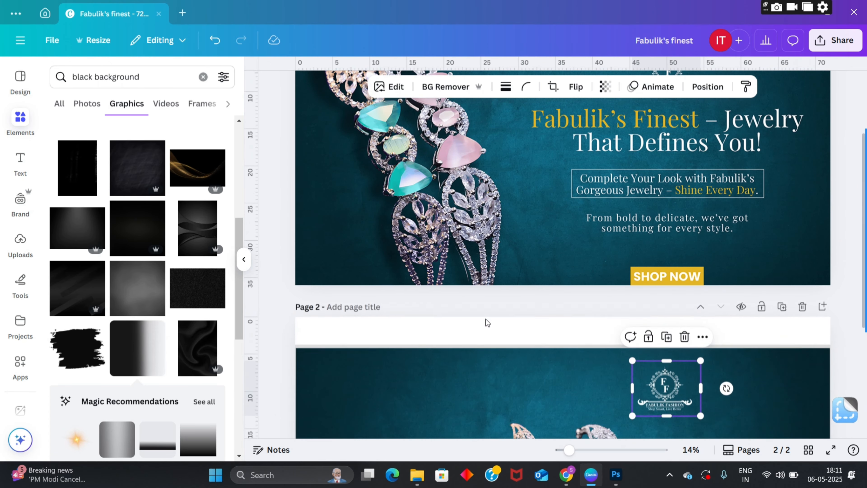
# - Move the teal-stone bracelet to the left part of page 2 and enlarge it until its lower end runs past the page's bottom edge
pyautogui.scroll(3, 394, 290)
pyautogui.scroll(-1, 392, 240)
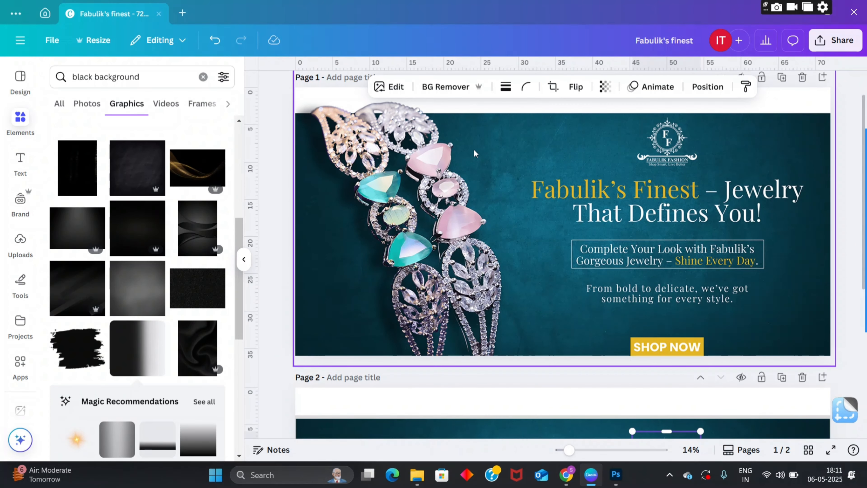
pyautogui.scroll(1, 475, 152)
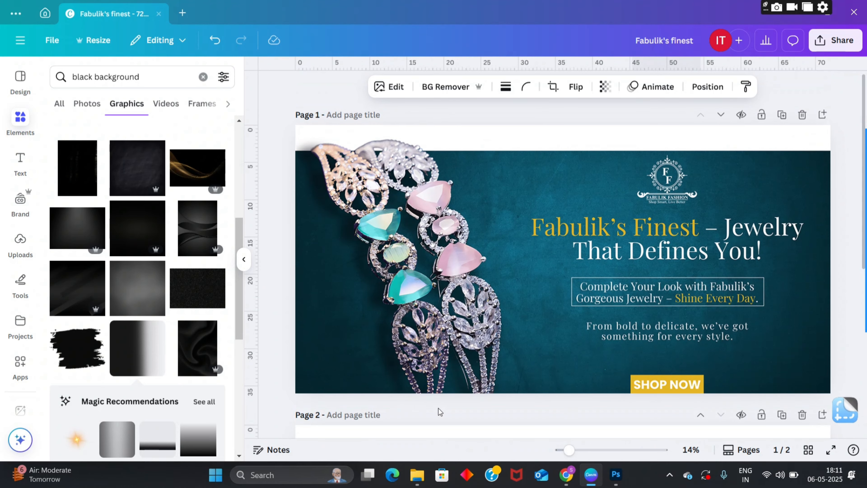
pyautogui.scroll(-10, 529, 321)
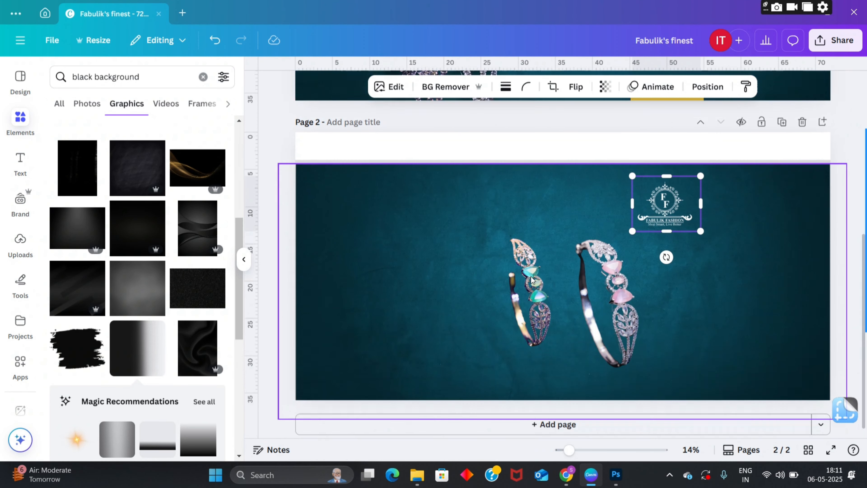
pyautogui.click(532, 281)
pyautogui.moveTo(531, 281); pyautogui.dragTo(377, 206)
pyautogui.moveTo(413, 277); pyautogui.dragTo(501, 454)
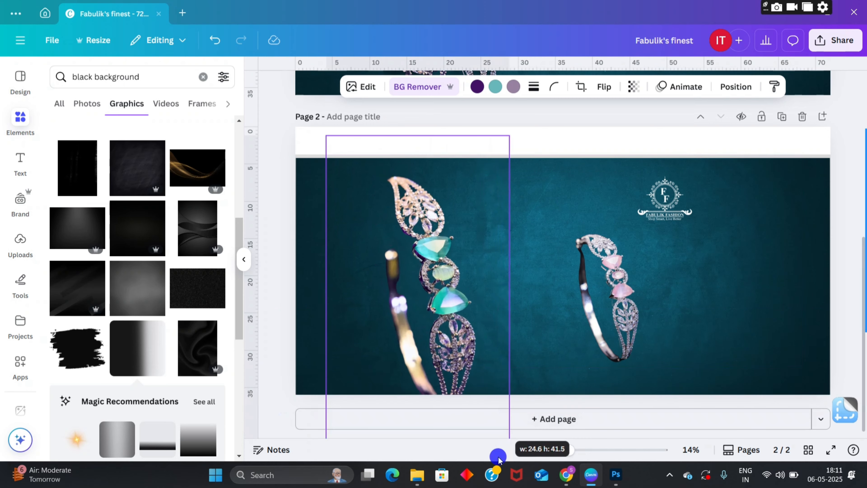
pyautogui.moveTo(422, 304); pyautogui.dragTo(397, 280)
pyautogui.moveTo(485, 414); pyautogui.dragTo(500, 444)
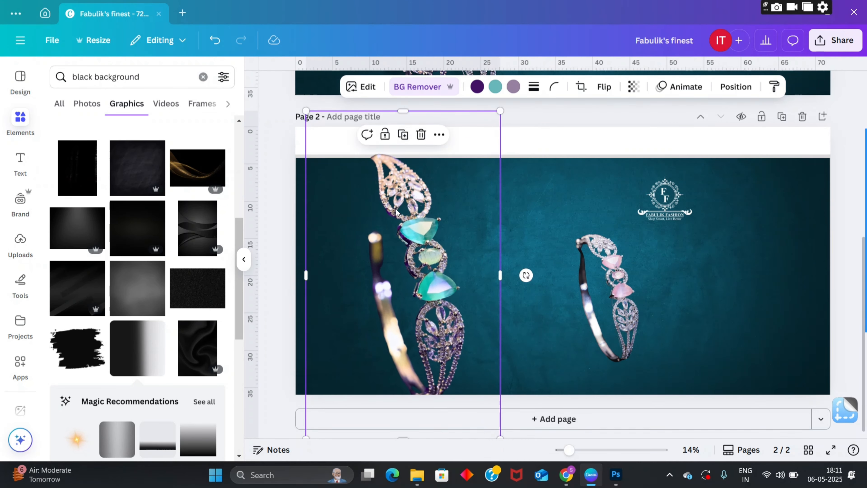
pyautogui.moveTo(395, 388); pyautogui.dragTo(420, 386)
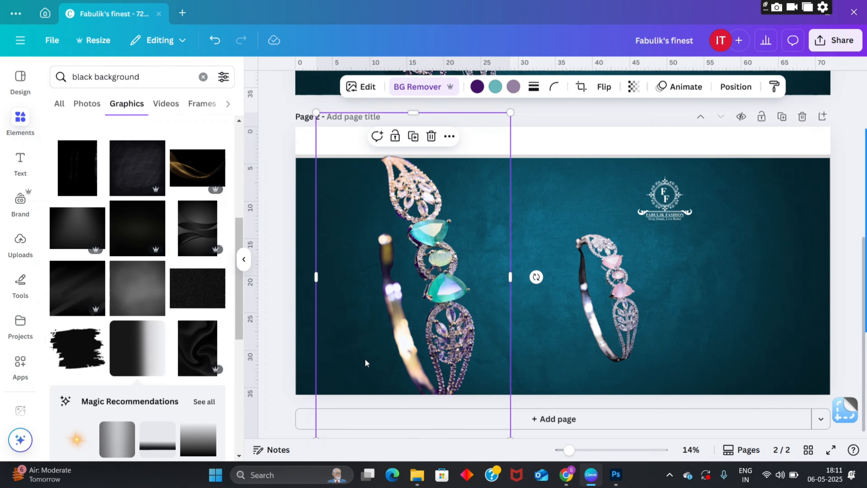
# - Erase the plain metal back band from the teal-stone bracelet cutout and clean up its lower tip with a size 9 eraser brush
pyautogui.click(423, 91)
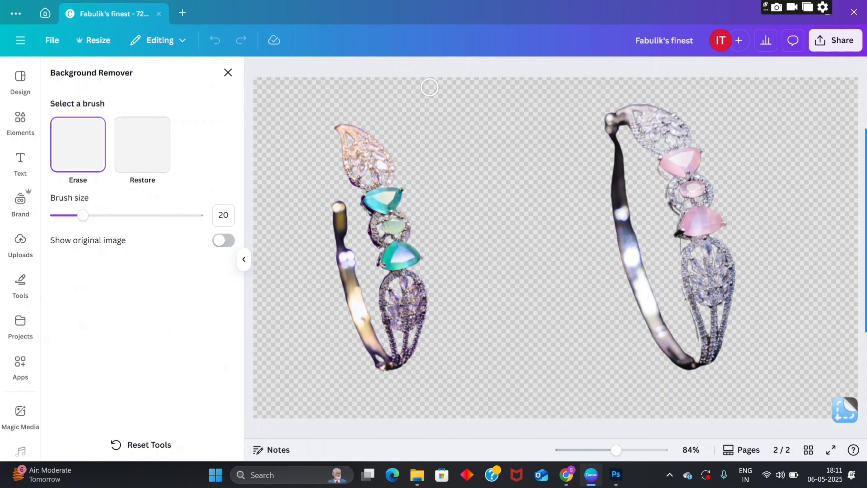
pyautogui.moveTo(335, 201); pyautogui.dragTo(351, 279)
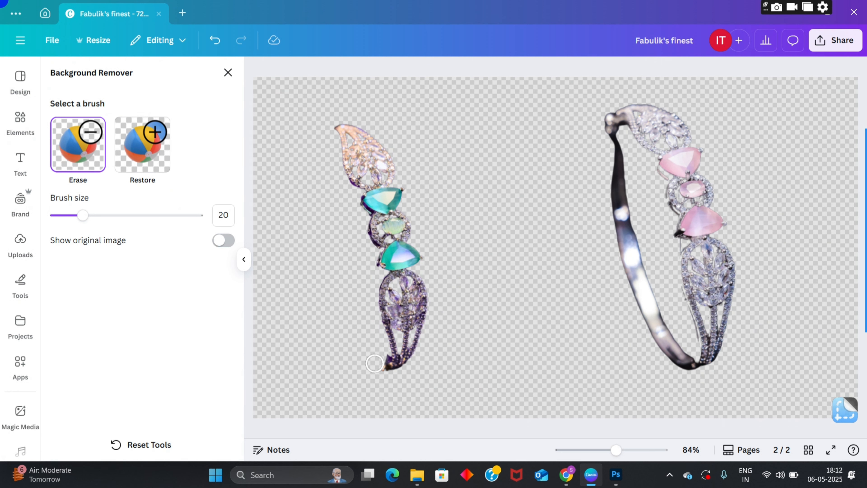
pyautogui.scroll(2, 379, 345)
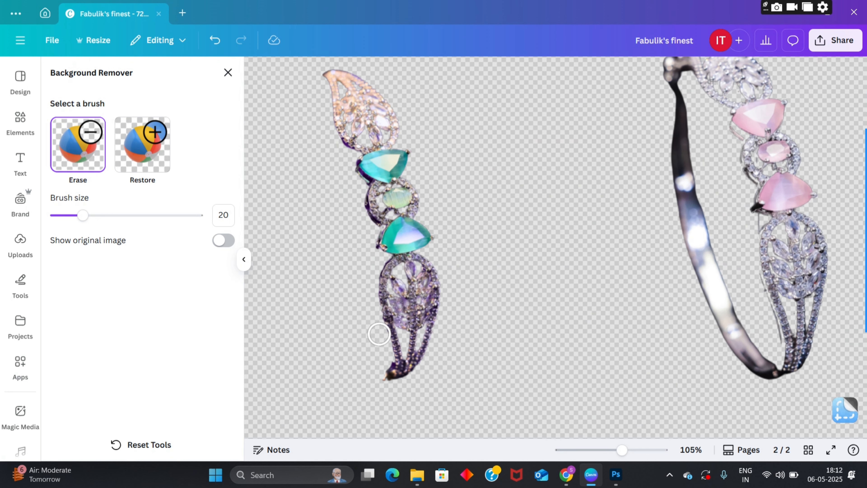
pyautogui.scroll(5, 379, 331)
pyautogui.scroll(-3, 380, 277)
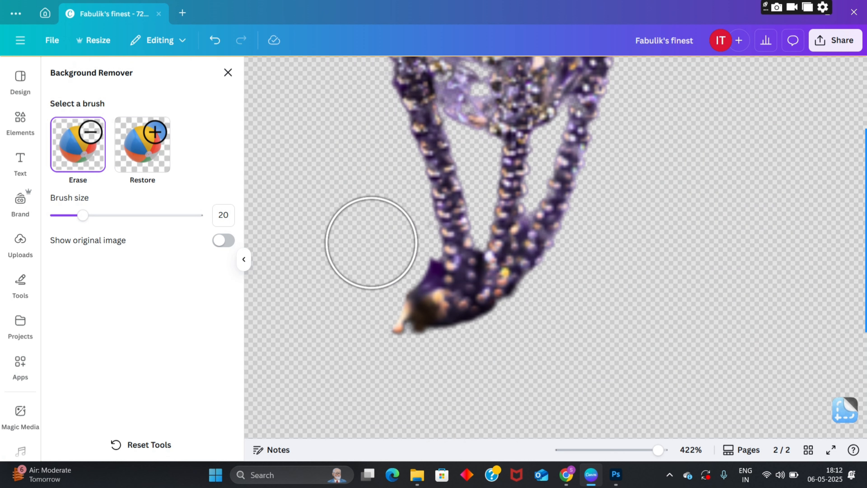
pyautogui.moveTo(83, 215); pyautogui.dragTo(67, 215)
pyautogui.moveTo(368, 257)
pyautogui.mouseDown()
pyautogui.moveTo(417, 252)
pyautogui.moveTo(418, 266)
pyautogui.mouseUp()
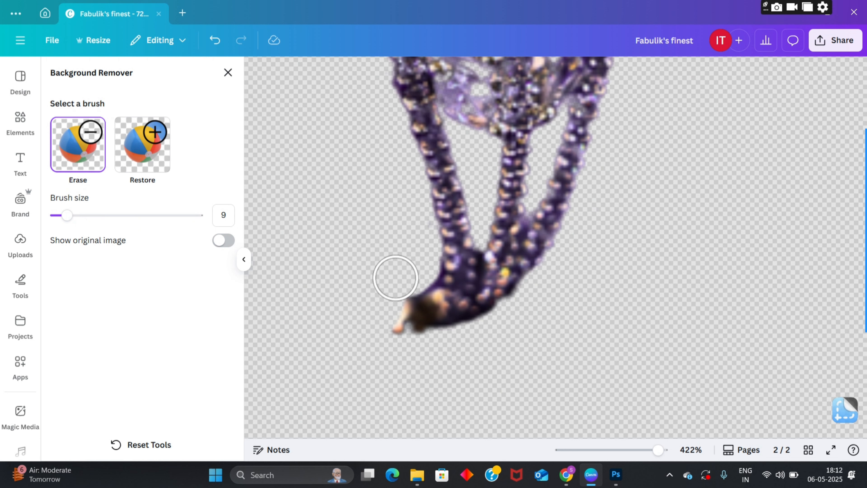
pyautogui.moveTo(377, 331); pyautogui.dragTo(383, 329)
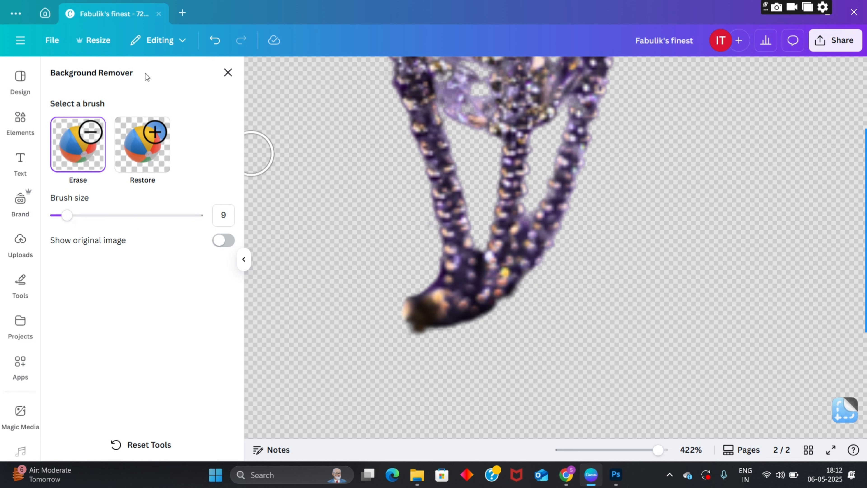
pyautogui.click(230, 73)
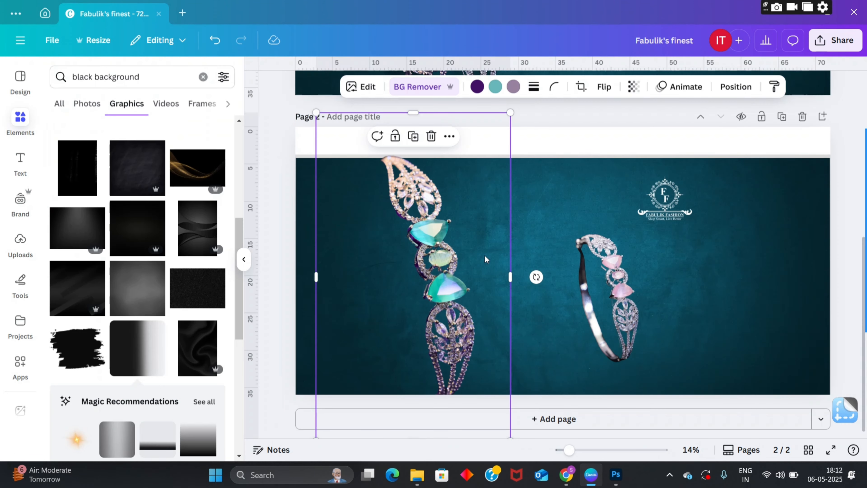
# - Crop the empty upper and lower parts of the teal-stone bracelet image and resize it against page 2's left edge
pyautogui.click(424, 205)
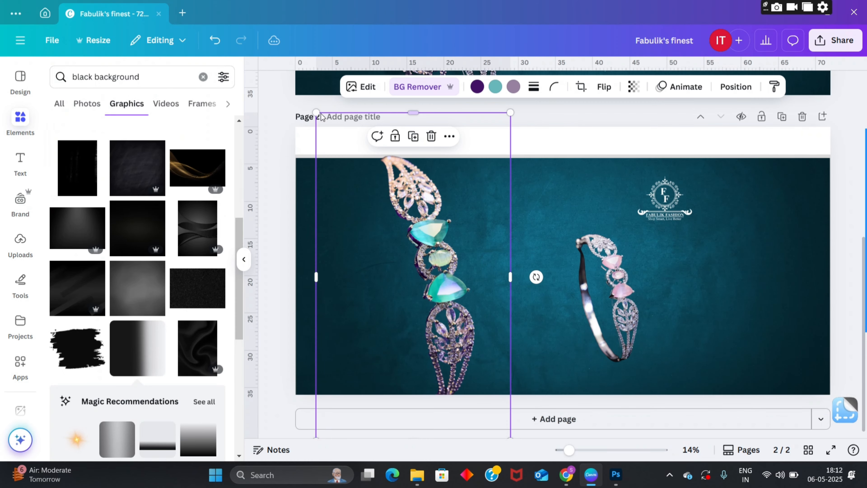
pyautogui.moveTo(411, 112); pyautogui.dragTo(413, 136)
pyautogui.scroll(-1, 431, 366)
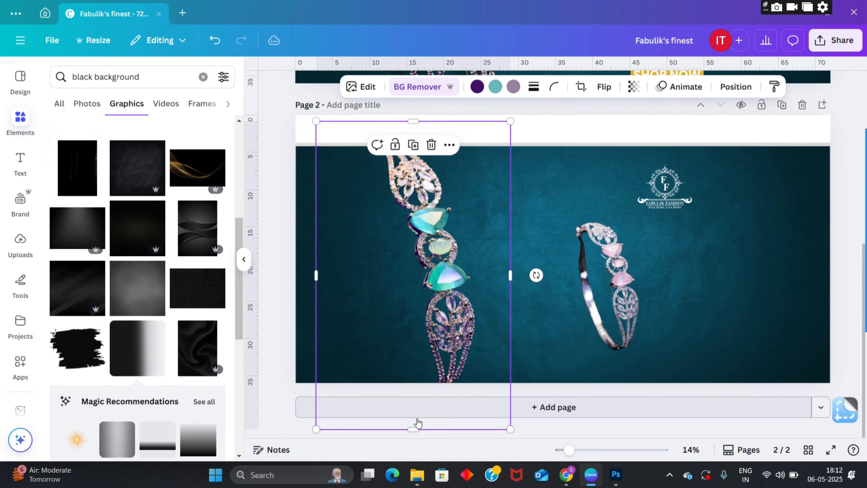
pyautogui.moveTo(413, 429); pyautogui.dragTo(422, 399)
pyautogui.moveTo(306, 134); pyautogui.dragTo(301, 120)
pyautogui.moveTo(430, 238); pyautogui.dragTo(416, 241)
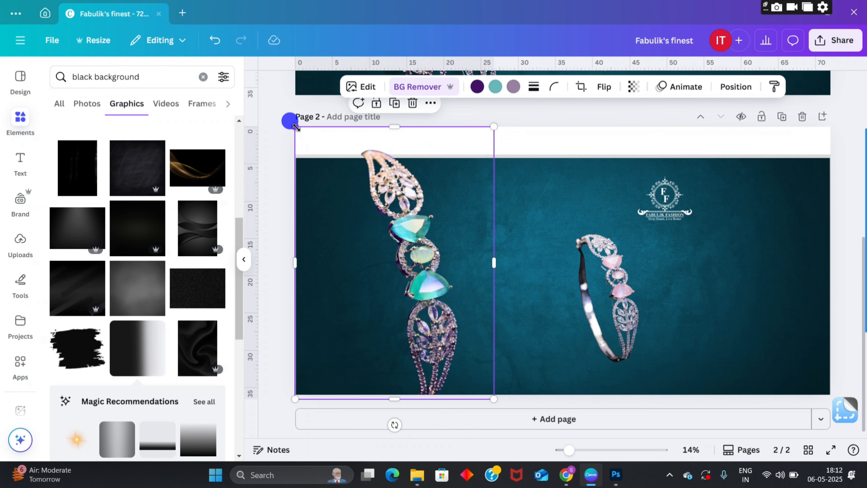
pyautogui.moveTo(296, 127); pyautogui.dragTo(298, 130)
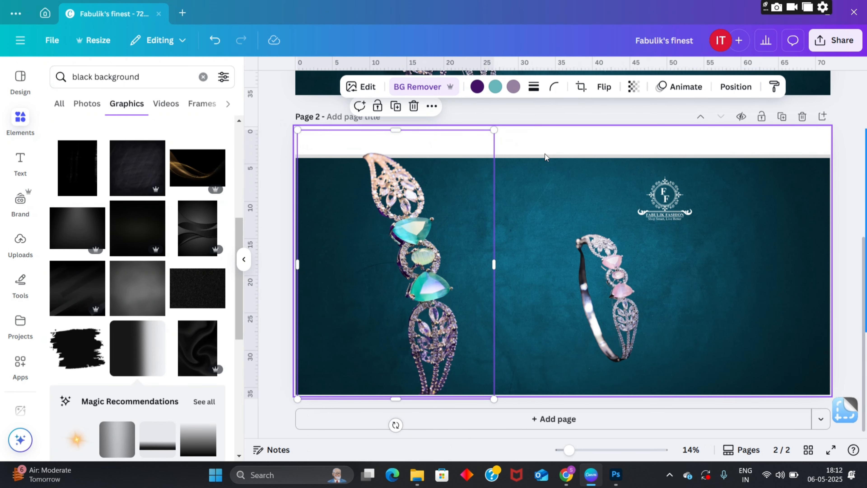
# - Add a blank page after page 2
pyautogui.scroll(-1, 545, 157)
pyautogui.click(547, 166)
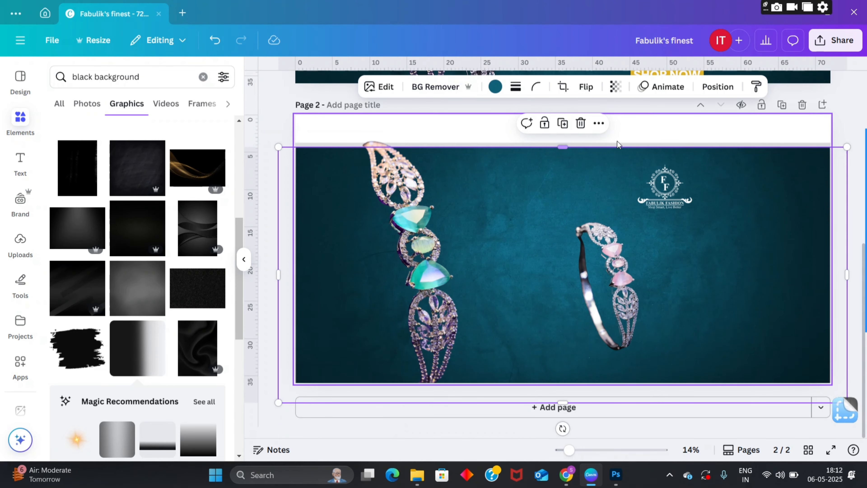
pyautogui.click(644, 409)
# - Remove the grey sliver of the gradient overlay that sticks out above the teal background on page 2
pyautogui.scroll(5, 612, 246)
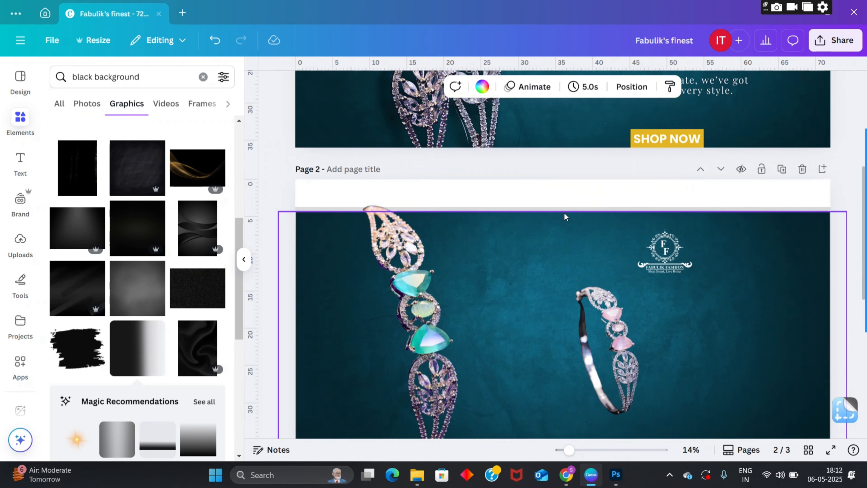
pyautogui.click(561, 206)
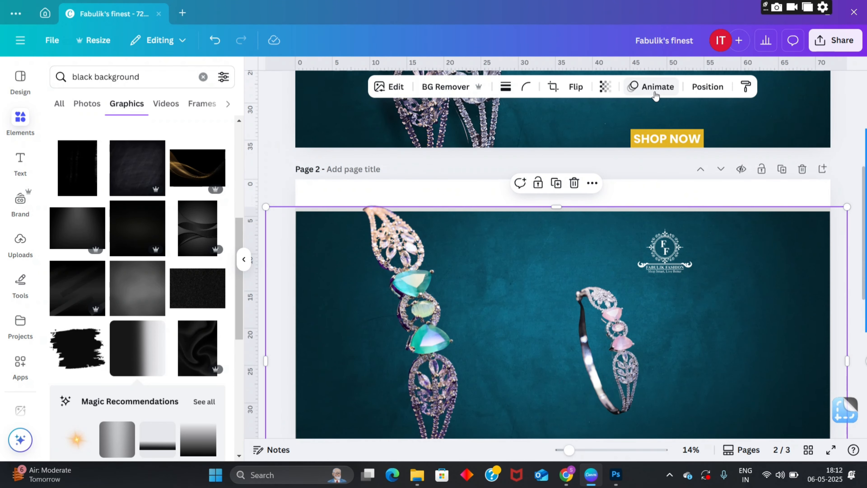
pyautogui.click(552, 158)
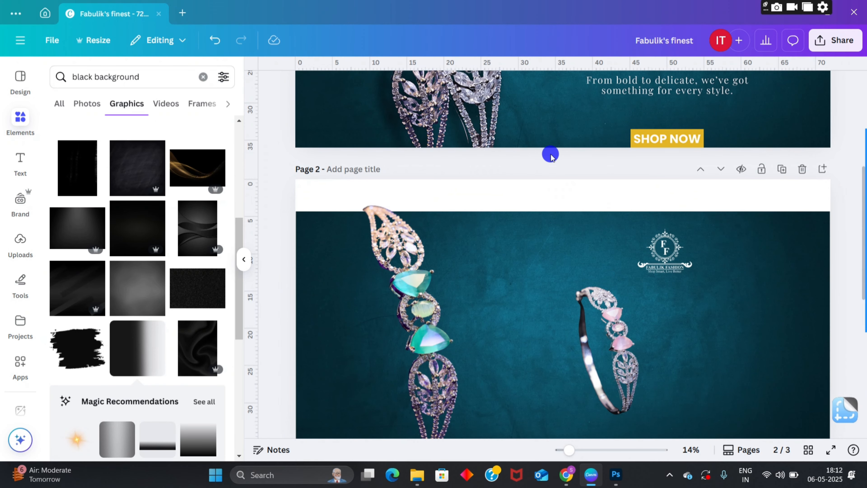
# - Trim the upper edge of the teal-stone bracelet image, then reposition and slightly enlarge it so its tip overlaps the white strip
pyautogui.click(370, 222)
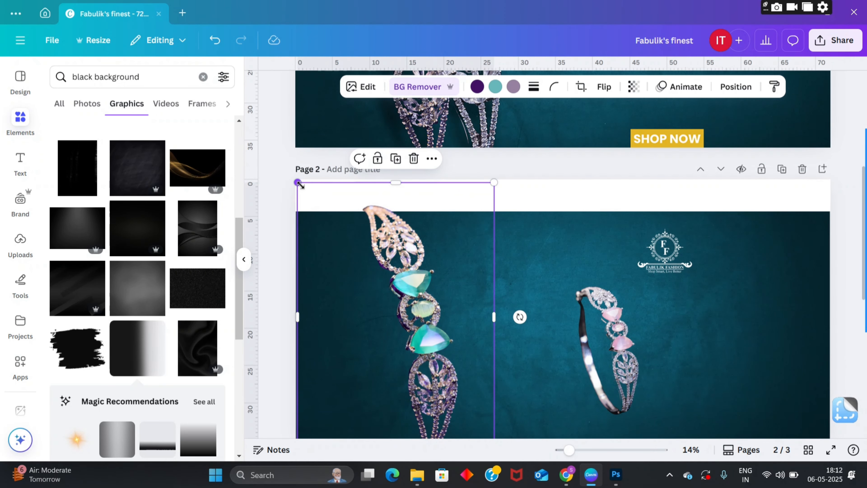
pyautogui.moveTo(395, 180); pyautogui.dragTo(395, 191)
pyautogui.scroll(-1, 397, 192)
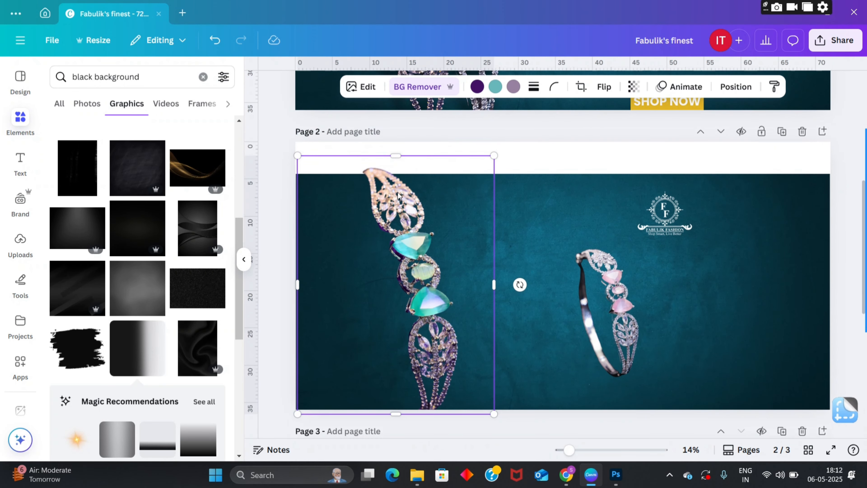
pyautogui.moveTo(432, 377); pyautogui.dragTo(436, 376)
pyautogui.moveTo(433, 324); pyautogui.dragTo(431, 337)
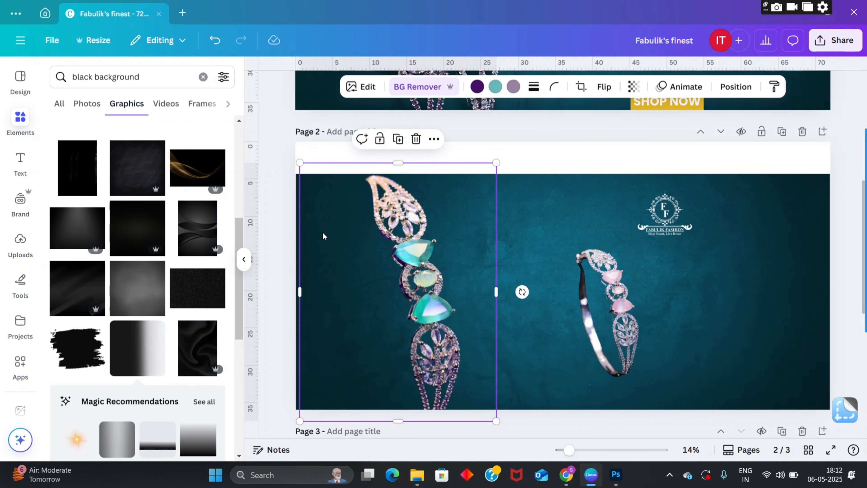
pyautogui.moveTo(300, 164); pyautogui.dragTo(298, 160)
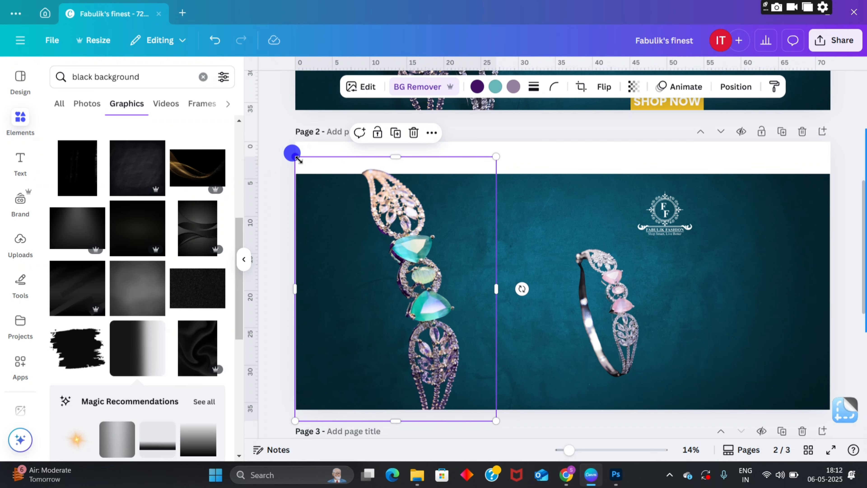
pyautogui.click(278, 160)
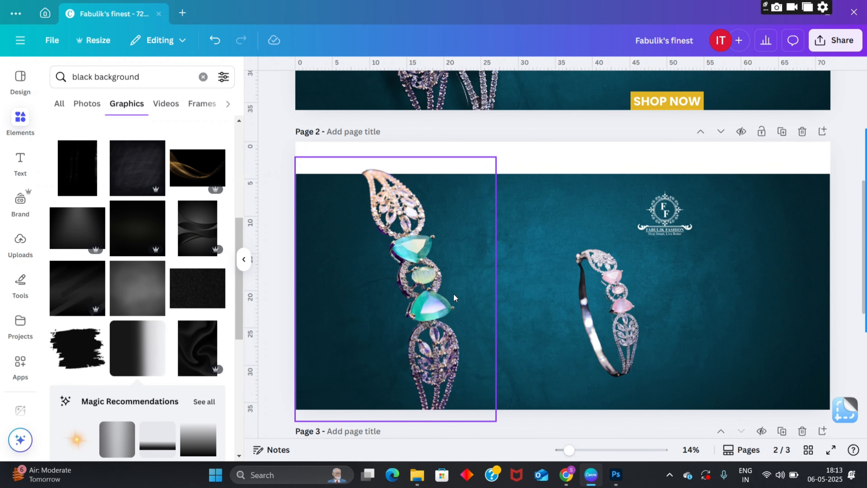
pyautogui.scroll(5, 438, 292)
pyautogui.scroll(-5, 319, 130)
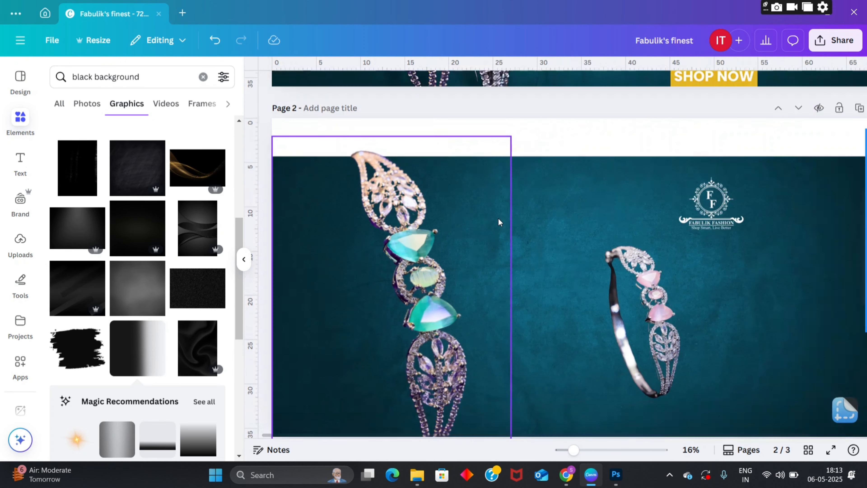
pyautogui.scroll(1, 499, 210)
pyautogui.scroll(1, 499, 210)
pyautogui.scroll(-1, 498, 210)
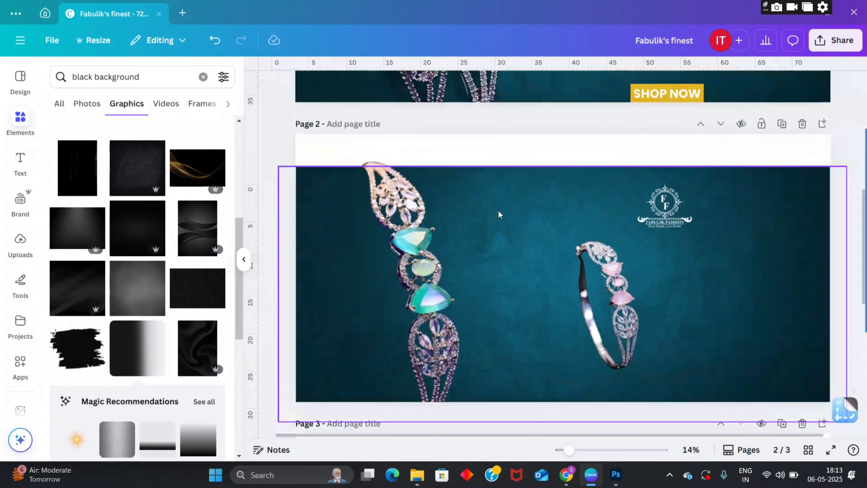
# - Find the Image Upscaler app and upscale page 2's teal-stone bracelet image at 4x
pyautogui.click(441, 293)
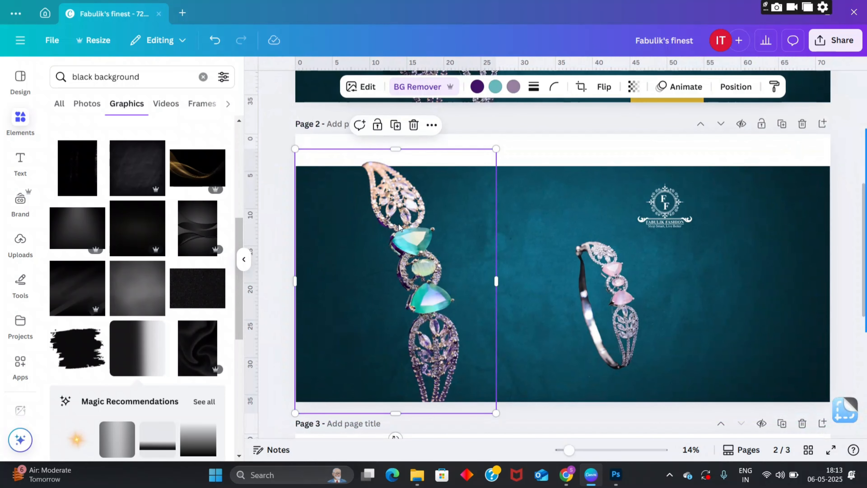
pyautogui.scroll(-1, 399, 231)
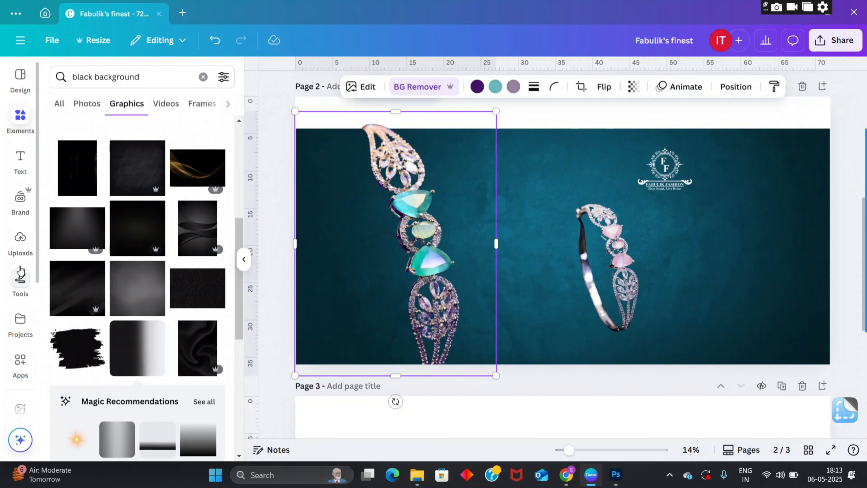
pyautogui.scroll(-5, 20, 273)
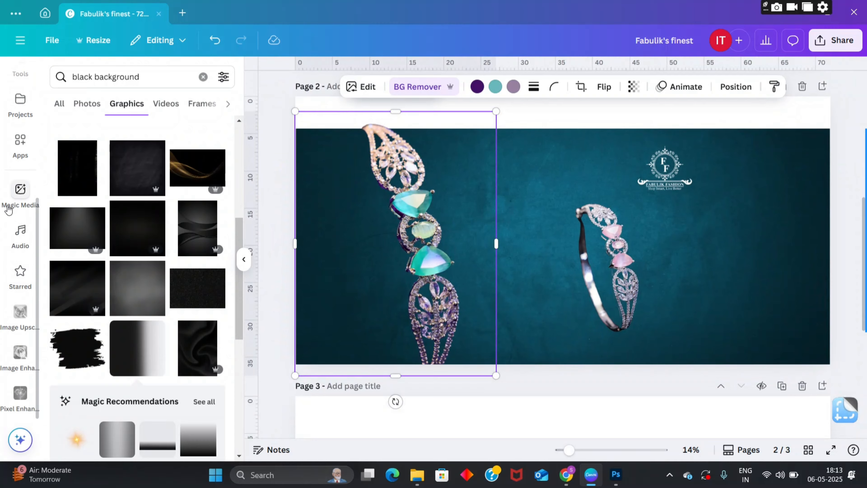
pyautogui.scroll(1, 19, 184)
pyautogui.click(20, 184)
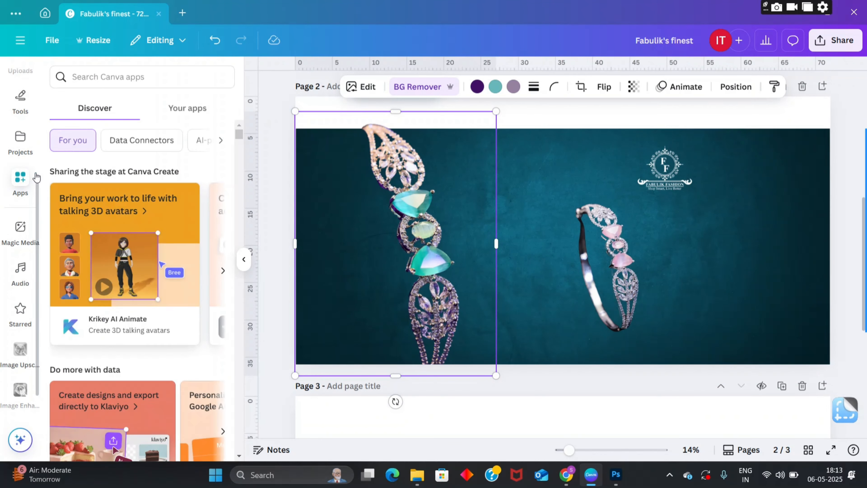
pyautogui.click(111, 70)
pyautogui.write('ima')
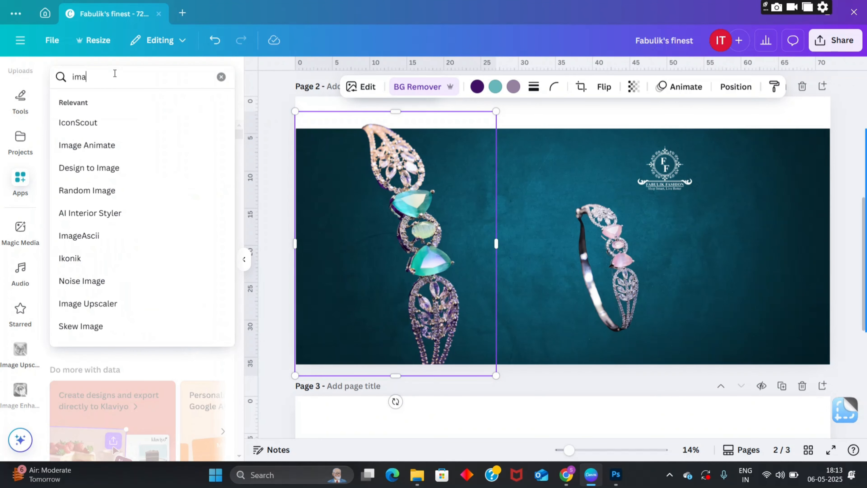
pyautogui.write('ge ups')
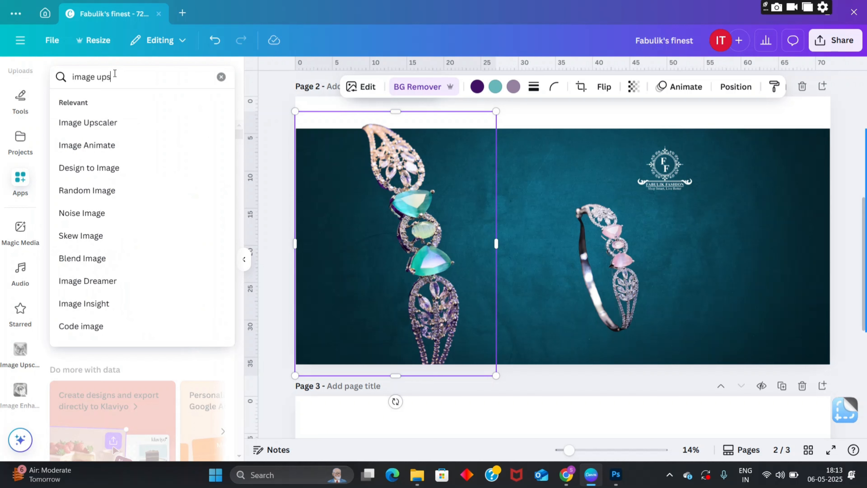
pyautogui.click(108, 122)
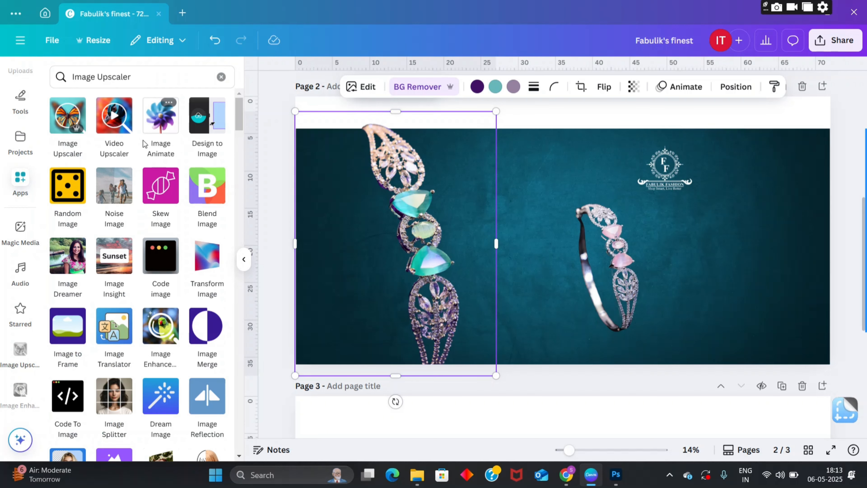
pyautogui.click(70, 116)
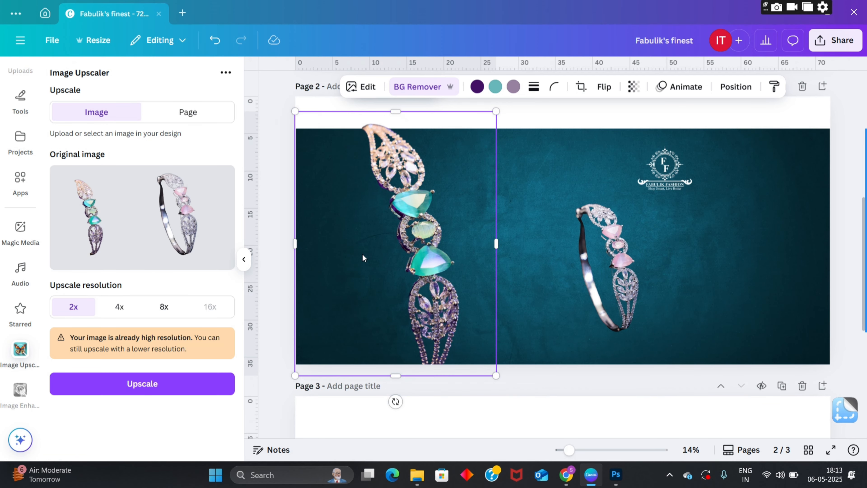
pyautogui.click(119, 306)
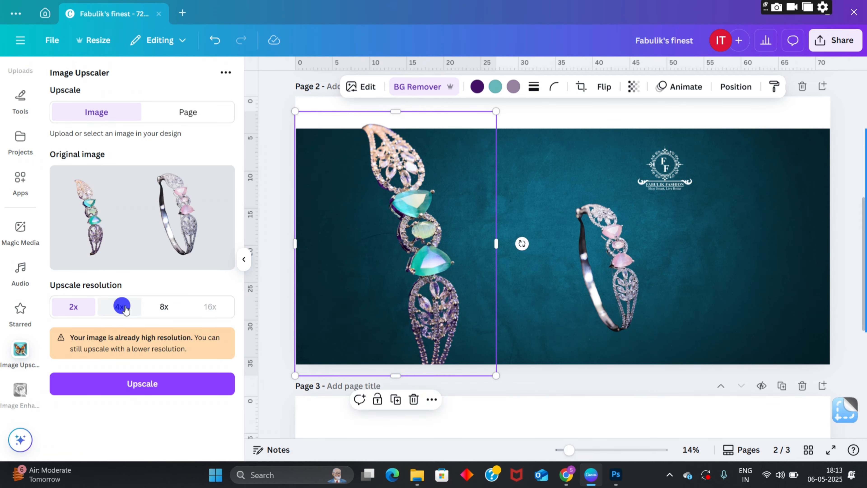
pyautogui.click(159, 384)
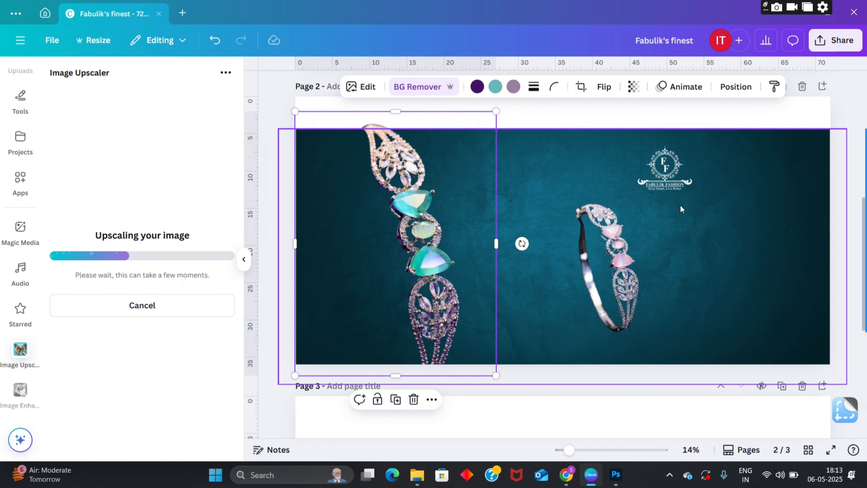
# - Enlarge the pink-stone bracelet image to about the teal-stone bracelet's size and position it overlapping that bracelet
pyautogui.click(572, 196)
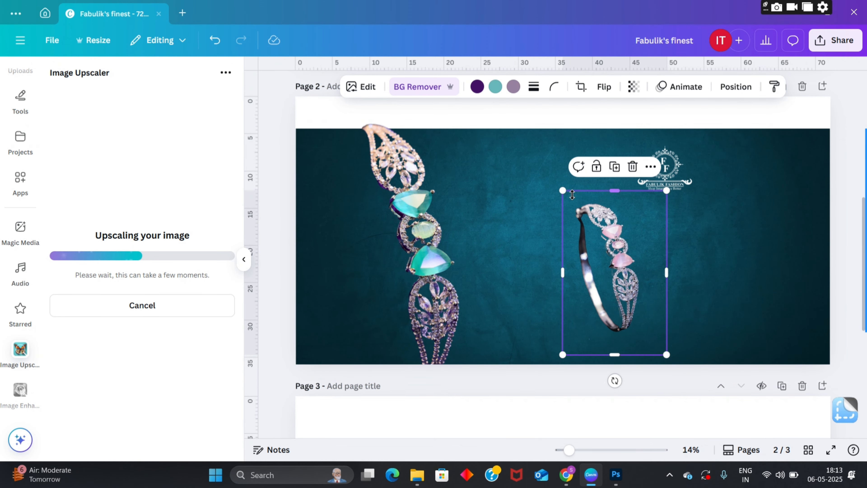
pyautogui.moveTo(563, 190); pyautogui.dragTo(476, 256)
pyautogui.moveTo(567, 406); pyautogui.dragTo(574, 418)
pyautogui.moveTo(493, 288); pyautogui.dragTo(473, 284)
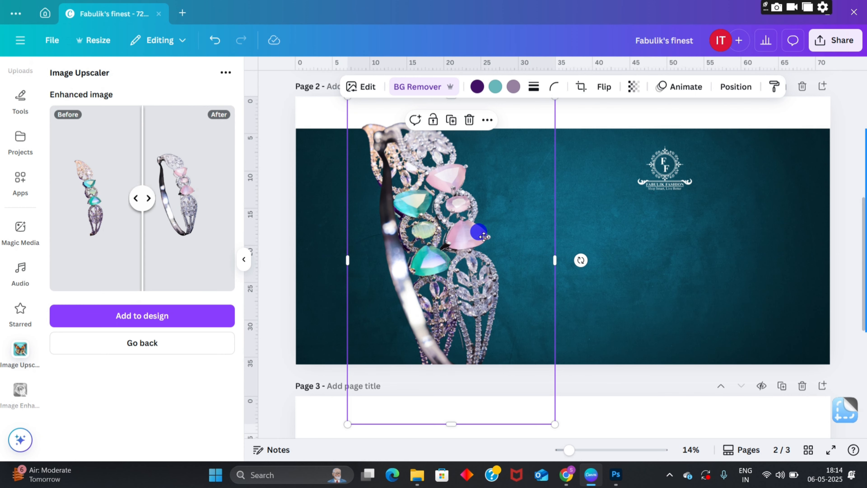
# - Move the pink-stone bracelet clear of the teal-stone one and replace the teal-stone image with its upscaled version
pyautogui.moveTo(484, 236); pyautogui.dragTo(684, 236)
pyautogui.click(419, 233)
pyautogui.click(143, 319)
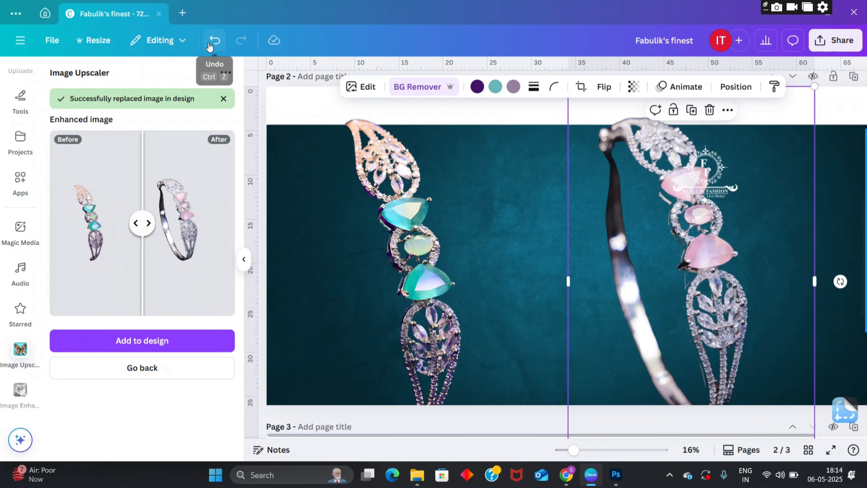
# - Compare the teal-stone bracelet before and after upscaling by undoing and restoring the replacement and inspecting page 2 up close
pyautogui.click(212, 42)
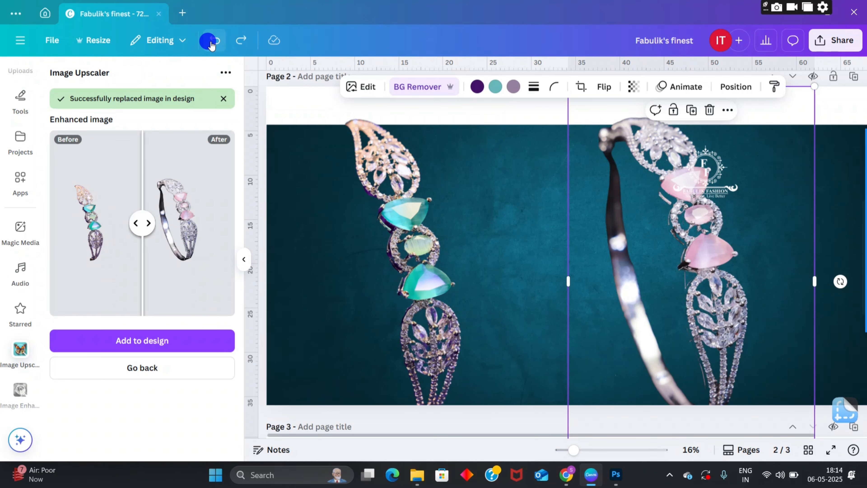
pyautogui.click(239, 40)
pyautogui.click(214, 40)
pyautogui.click(241, 40)
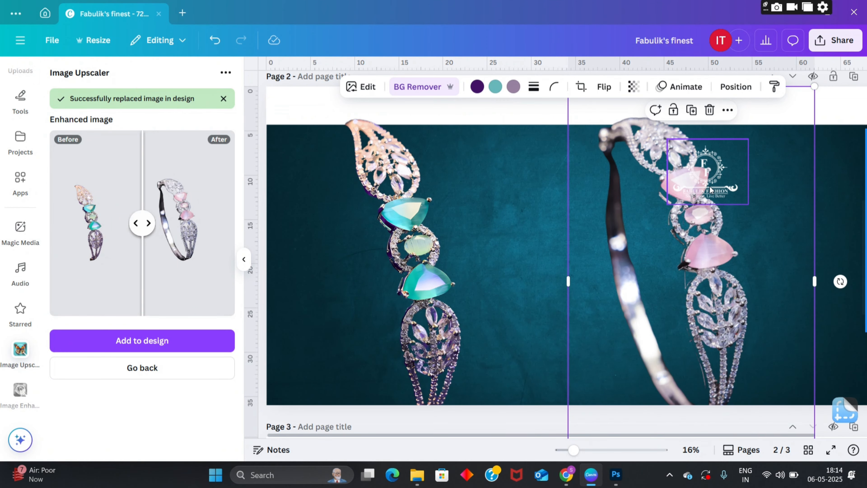
pyautogui.scroll(-3, 730, 188)
pyautogui.scroll(1, 632, 247)
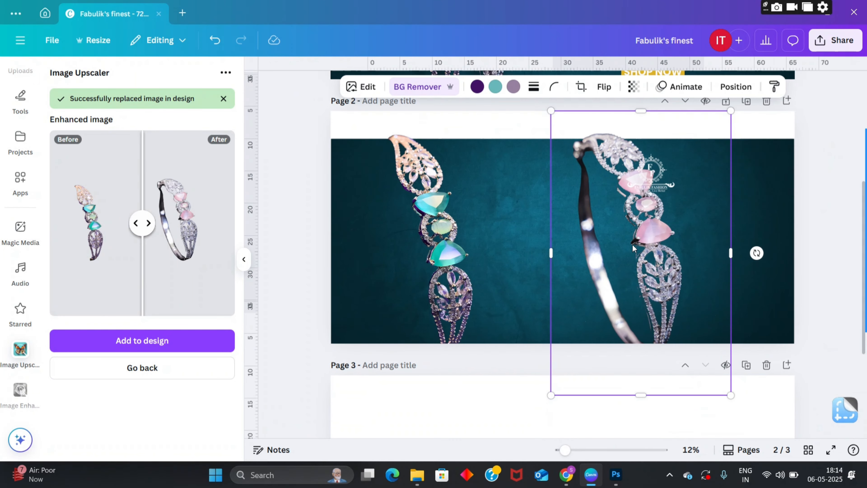
pyautogui.scroll(3, 633, 247)
pyautogui.scroll(-2, 654, 270)
pyautogui.moveTo(657, 268); pyautogui.dragTo(536, 270)
pyautogui.scroll(1, 421, 134)
pyautogui.click(213, 42)
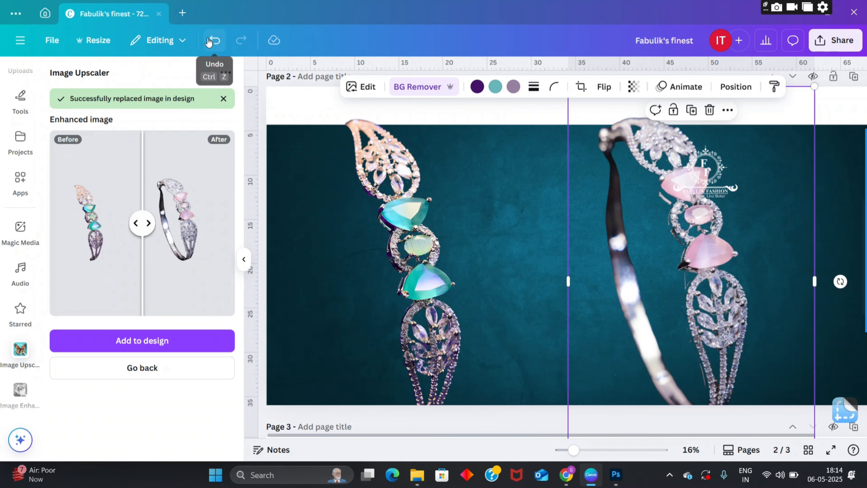
pyautogui.click(241, 40)
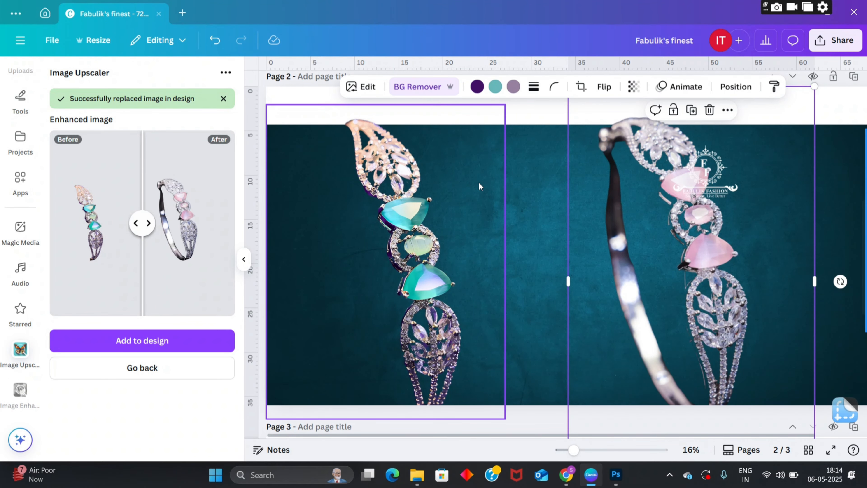
pyautogui.scroll(-3, 709, 185)
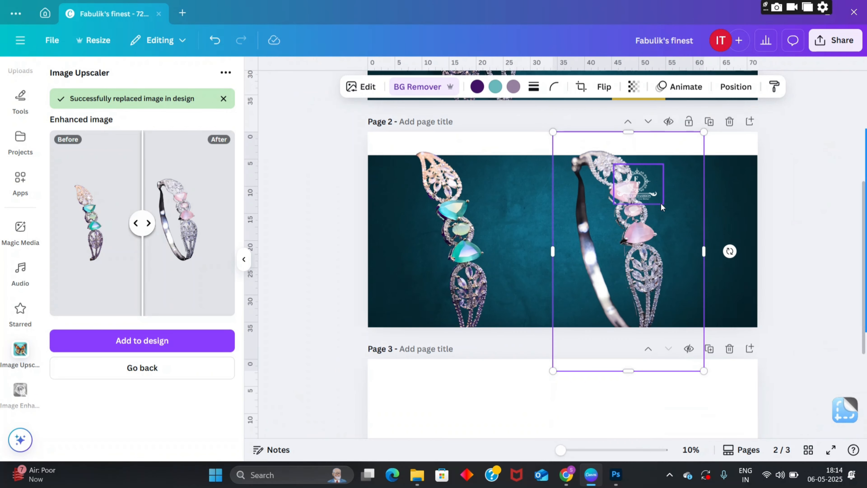
pyautogui.scroll(1, 632, 248)
pyautogui.scroll(2, 654, 270)
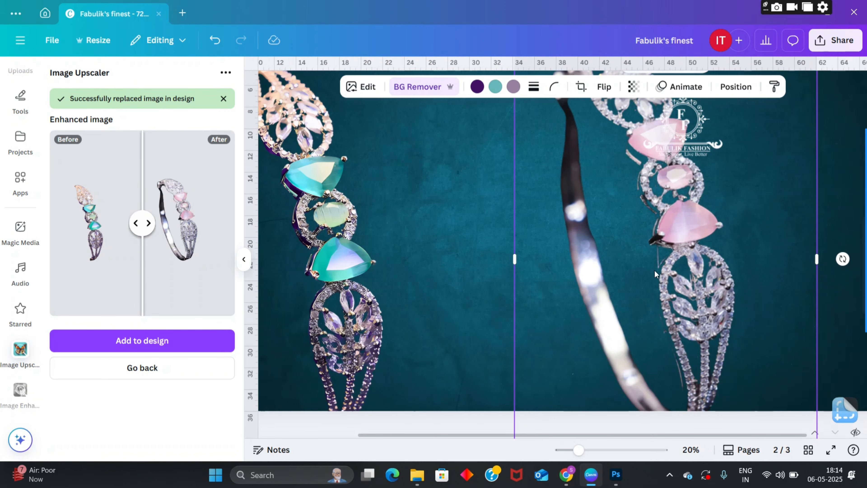
# - Move the pink-stone bracelet back over the teal-stone one, enlarge it slightly and fine-tune its position
pyautogui.scroll(-2, 658, 268)
pyautogui.moveTo(658, 268); pyautogui.dragTo(528, 264)
pyautogui.moveTo(512, 223); pyautogui.dragTo(465, 222)
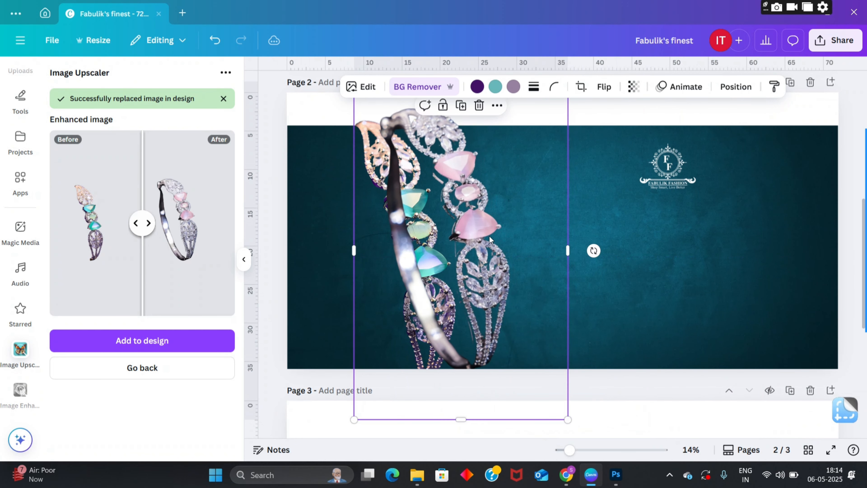
pyautogui.moveTo(568, 419); pyautogui.dragTo(572, 428)
pyautogui.moveTo(494, 295); pyautogui.dragTo(487, 300)
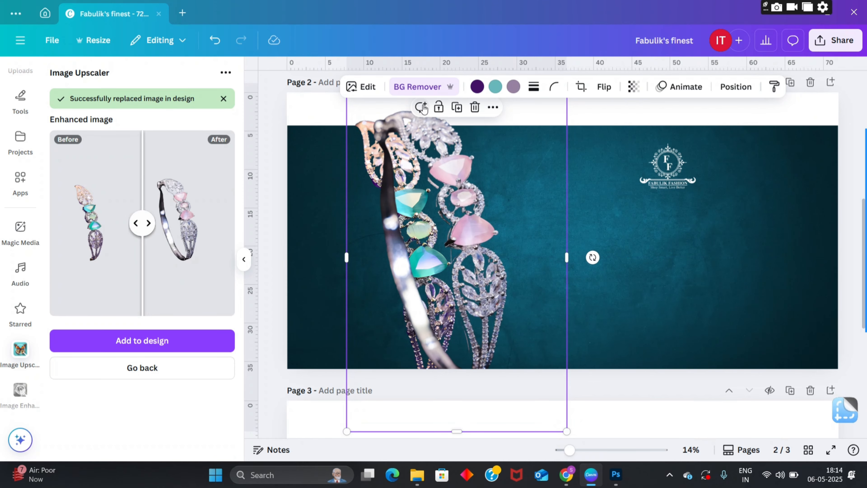
# - Erase the pink-stone bracelet's plain metal band with a size 48 background-removal brush and layer the bracelet behind the teal-stone one
pyautogui.click(419, 87)
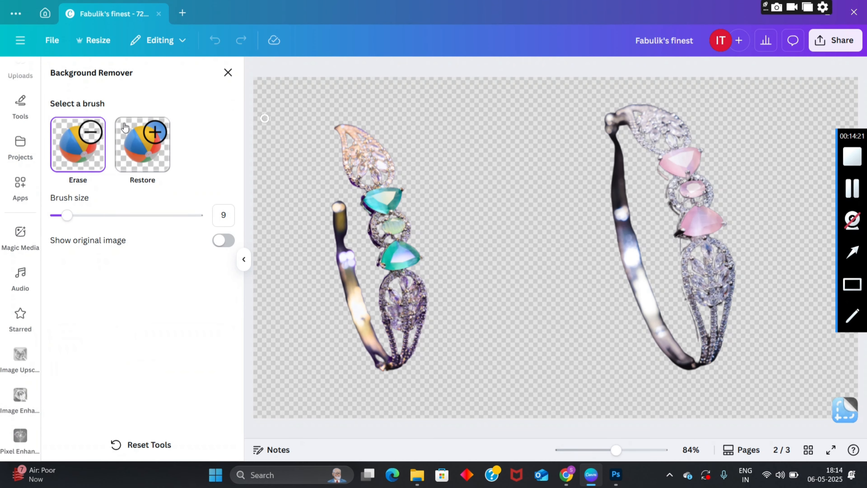
pyautogui.moveTo(67, 216); pyautogui.dragTo(122, 215)
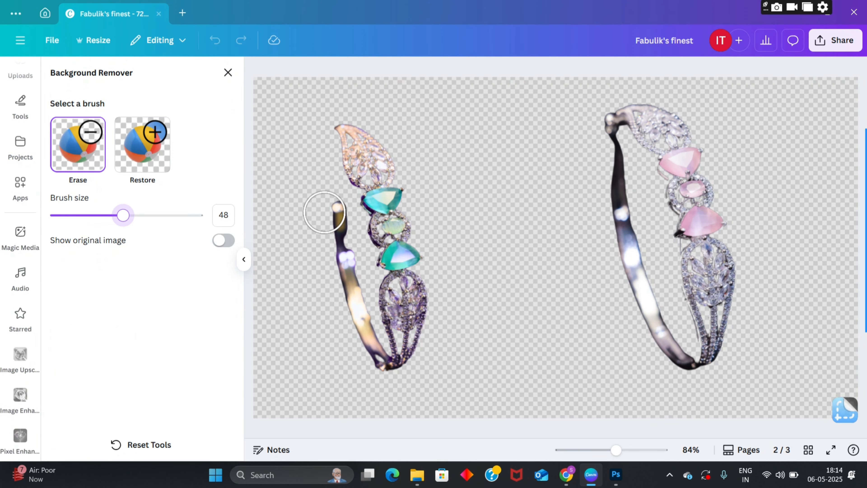
pyautogui.moveTo(606, 138)
pyautogui.mouseDown()
pyautogui.moveTo(611, 232)
pyautogui.moveTo(637, 295)
pyautogui.moveTo(641, 265)
pyautogui.moveTo(657, 345)
pyautogui.moveTo(670, 351)
pyautogui.mouseUp()
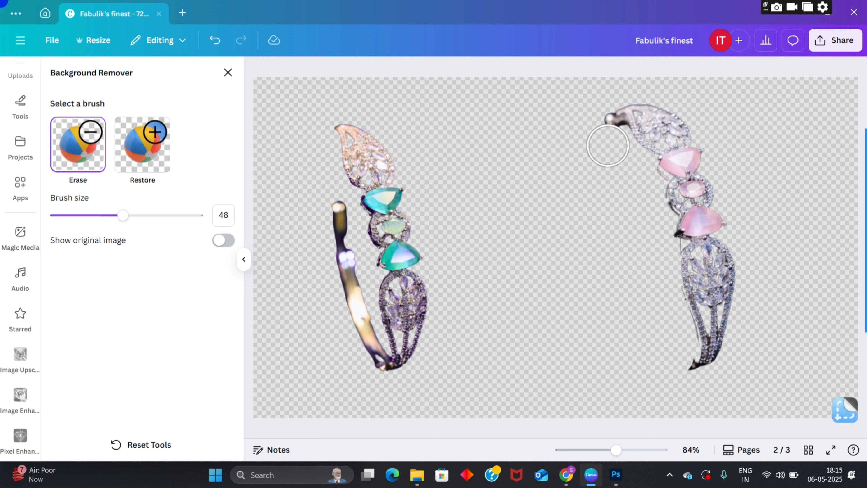
pyautogui.click(228, 70)
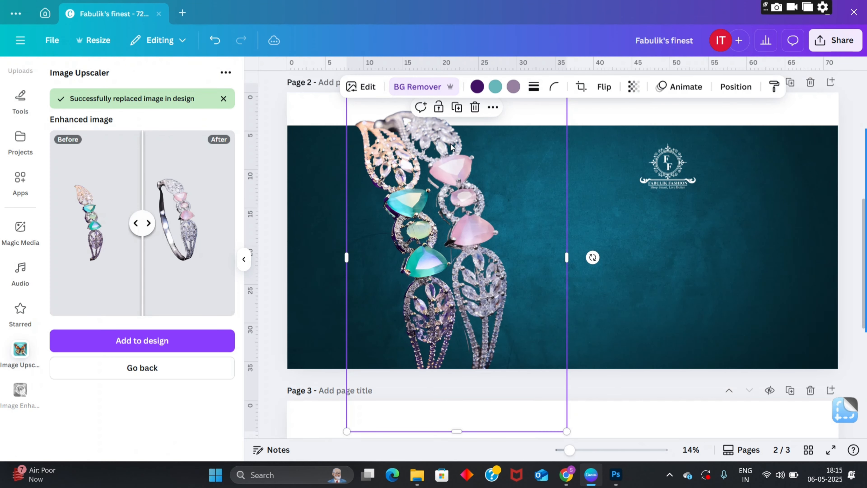
pyautogui.click(736, 86)
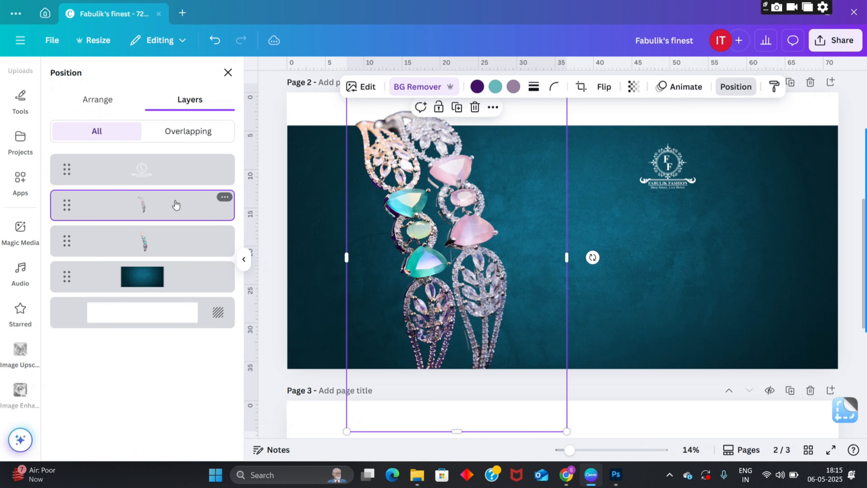
pyautogui.moveTo(175, 207); pyautogui.dragTo(161, 245)
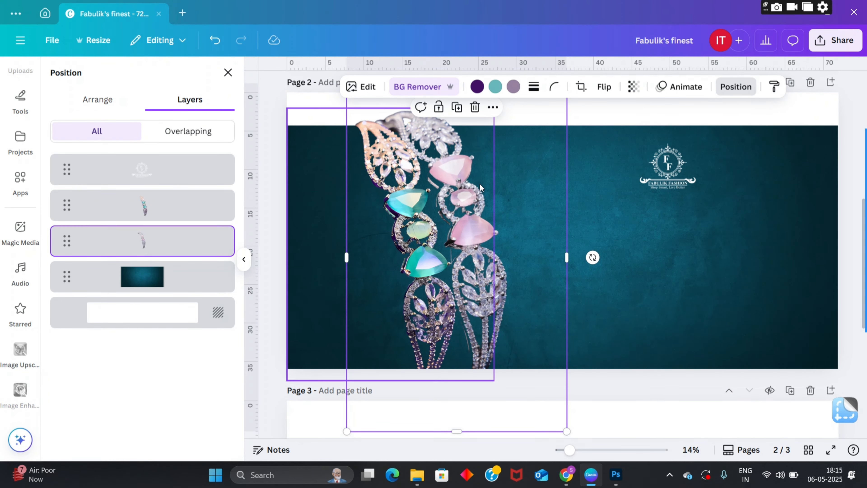
# - Crop the empty margins on all four sides of the pink-stone bracelet image, ending its lower edge just below page 2
pyautogui.moveTo(567, 257); pyautogui.dragTo(533, 252)
pyautogui.scroll(-2, 531, 251)
pyautogui.moveTo(442, 393); pyautogui.dragTo(450, 337)
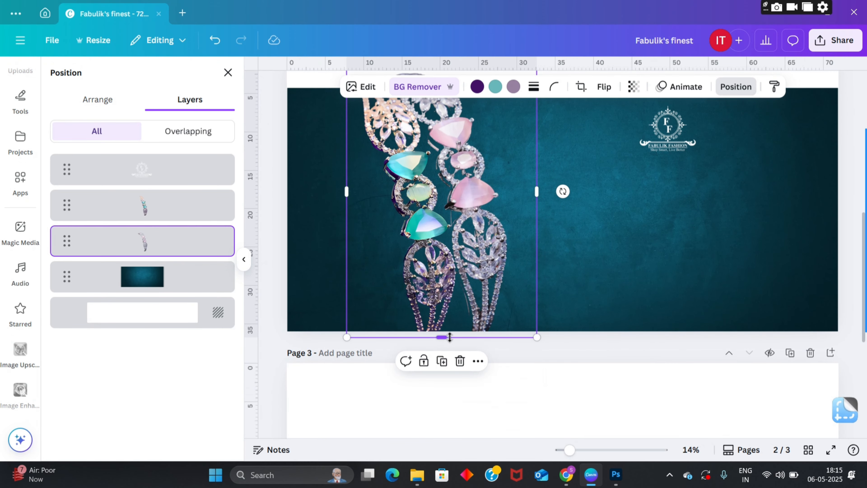
pyautogui.scroll(3, 450, 337)
pyautogui.moveTo(443, 156); pyautogui.dragTo(432, 184)
pyautogui.scroll(-1, 540, 266)
pyautogui.moveTo(540, 265); pyautogui.dragTo(527, 275)
pyautogui.moveTo(347, 281); pyautogui.dragTo(369, 280)
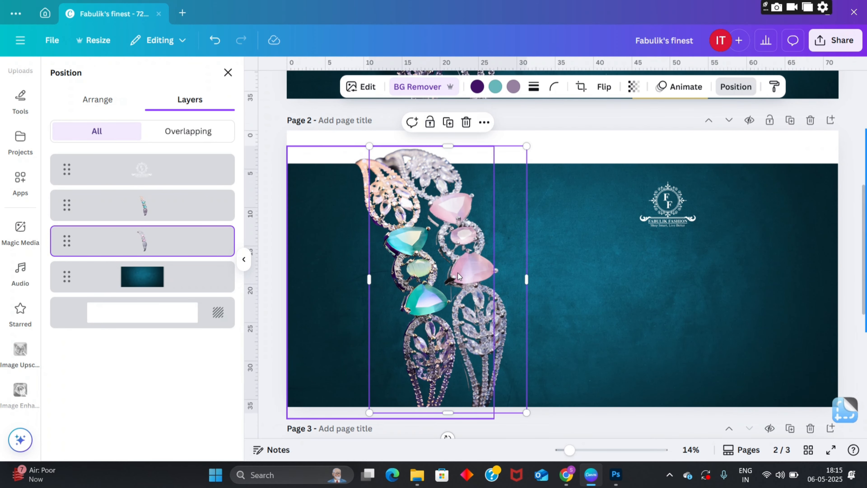
pyautogui.click(555, 408)
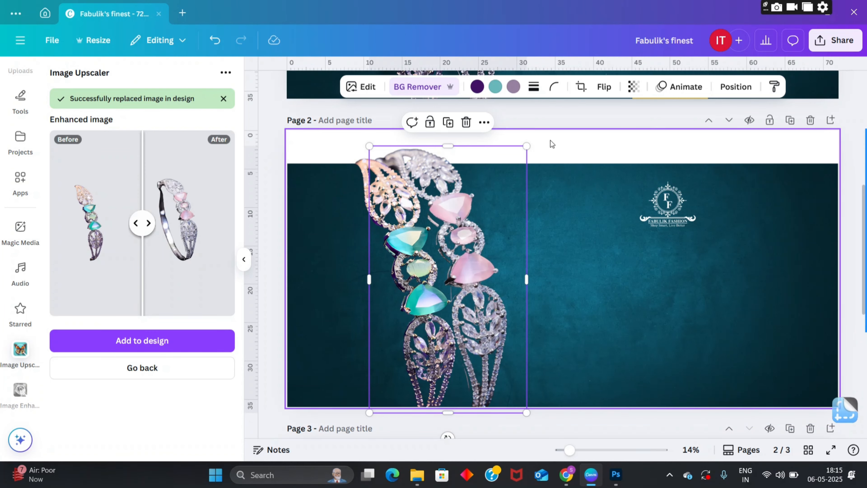
pyautogui.click(572, 122)
# - Shrink the pink-stone bracelet slightly and shift it closer to the teal-stone bracelet
pyautogui.click(446, 233)
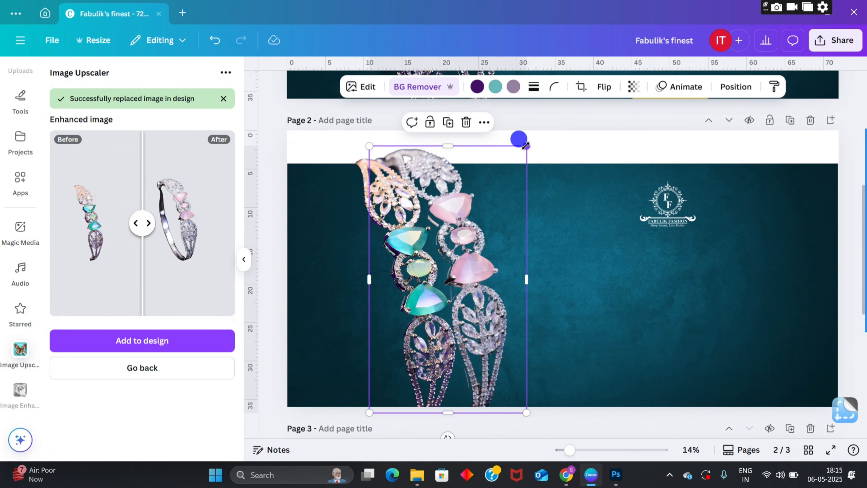
pyautogui.moveTo(526, 147); pyautogui.dragTo(522, 151)
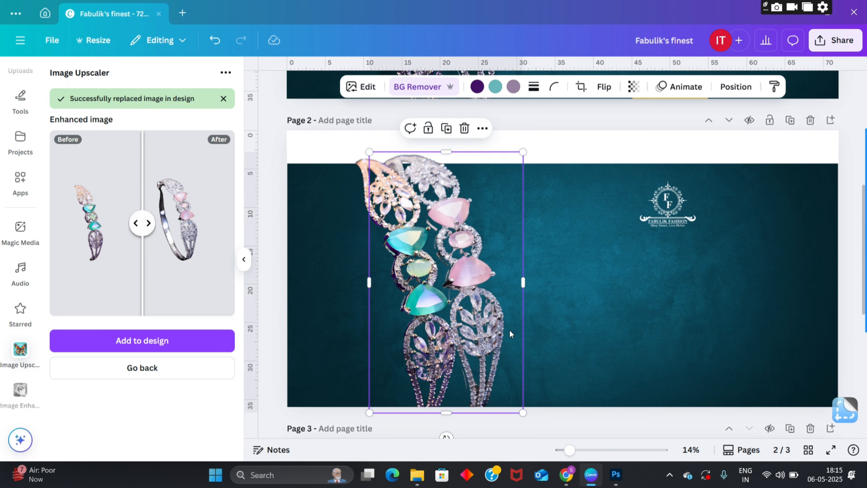
pyautogui.moveTo(500, 322); pyautogui.dragTo(499, 317)
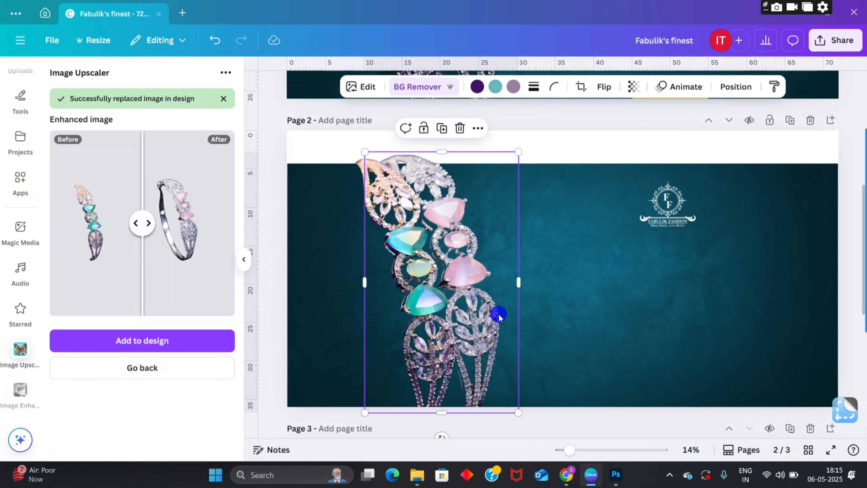
pyautogui.click(485, 309)
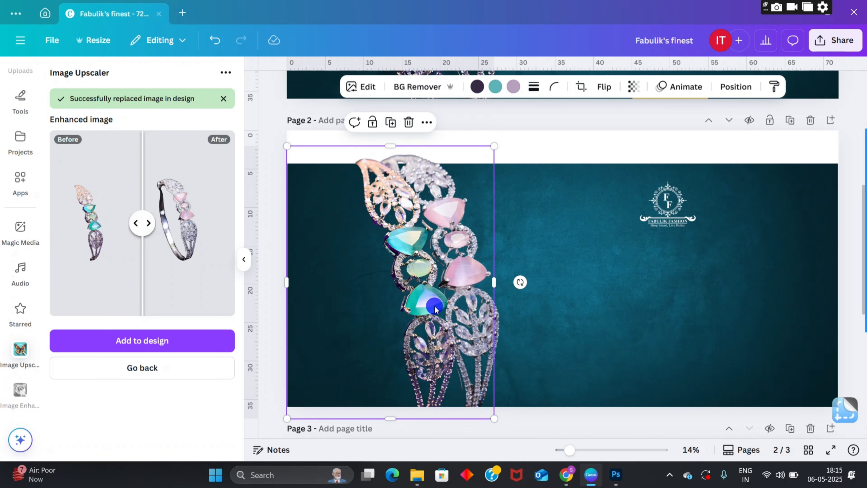
# - Crop the teal-stone bracelet image's empty left margin and reposition the bracelet farther left with a slight counterclockwise tilt
pyautogui.moveTo(291, 282); pyautogui.dragTo(331, 282)
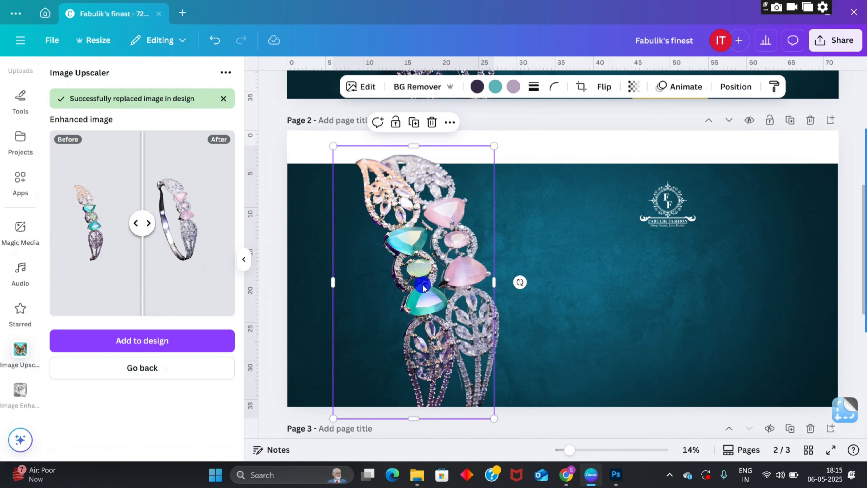
pyautogui.moveTo(422, 284); pyautogui.dragTo(409, 283)
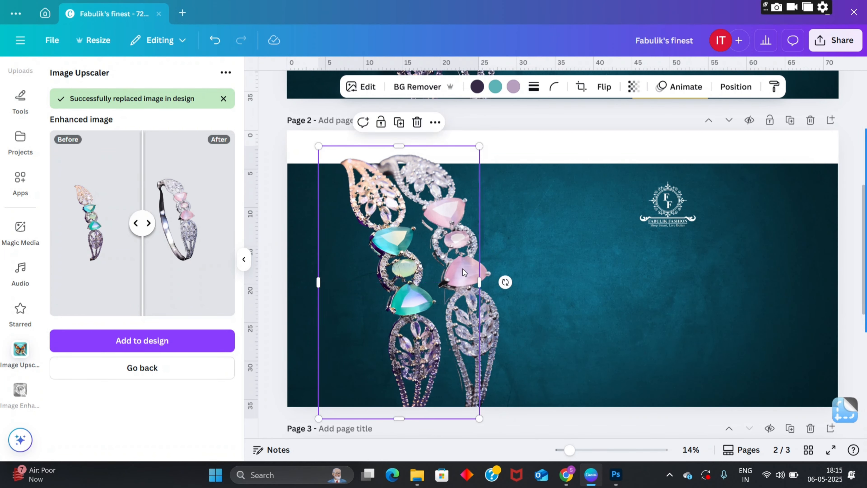
pyautogui.moveTo(505, 283); pyautogui.dragTo(500, 273)
pyautogui.moveTo(413, 289); pyautogui.dragTo(418, 282)
# - Shift the pink-stone bracelet slightly left, closer to the tilted teal-stone bracelet
pyautogui.scroll(5, 417, 281)
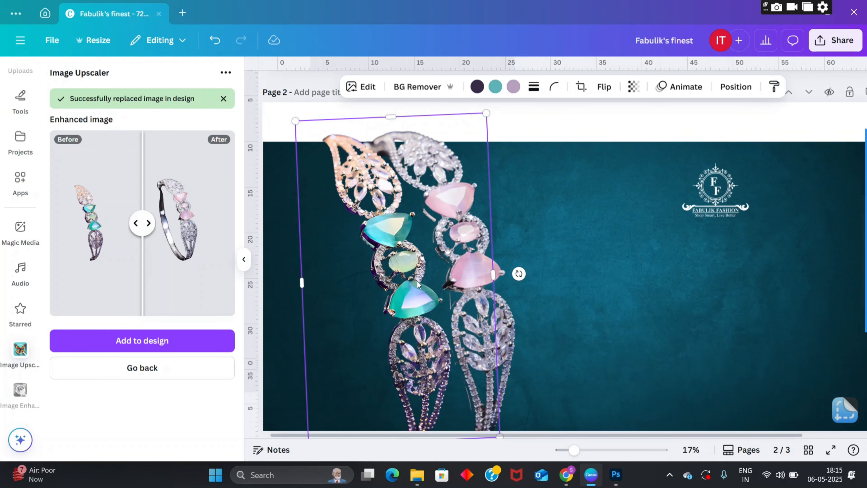
pyautogui.scroll(-3, 383, 175)
pyautogui.scroll(-1, 383, 175)
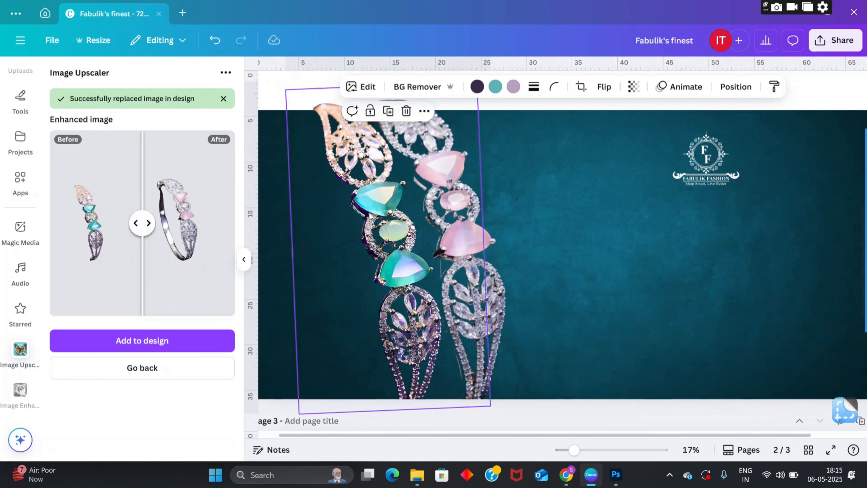
pyautogui.scroll(-3, 523, 316)
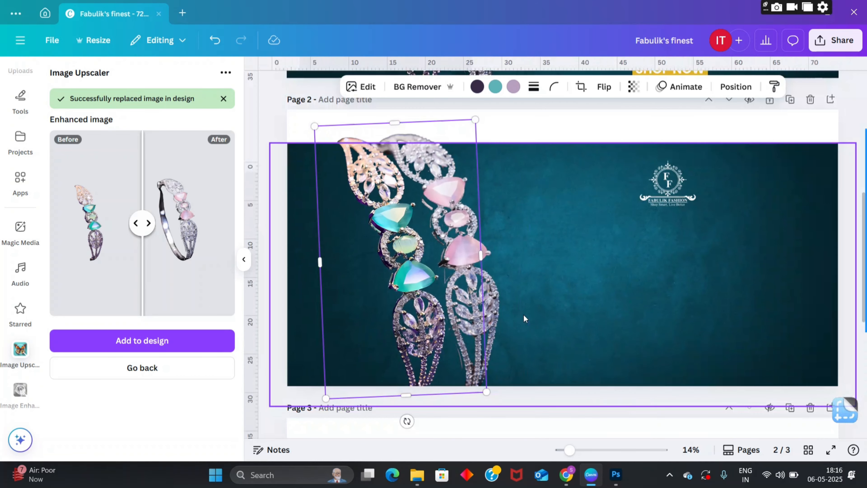
pyautogui.click(554, 272)
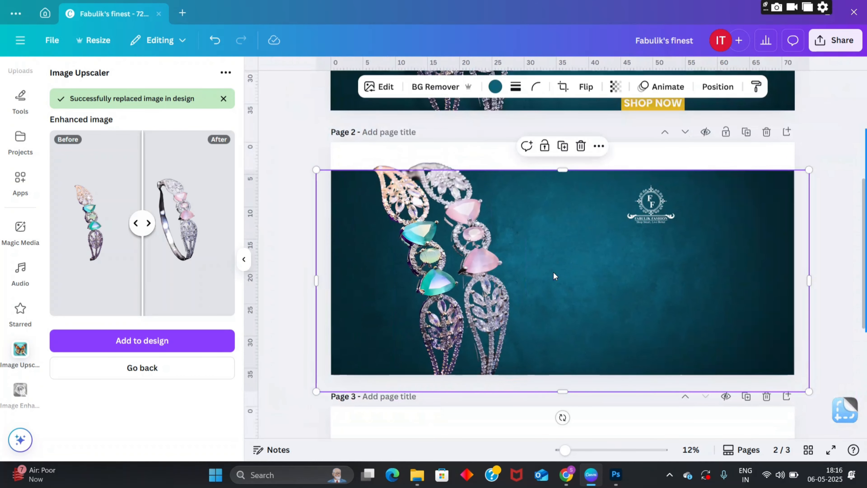
pyautogui.click(492, 257)
pyautogui.moveTo(489, 254)
pyautogui.mouseDown()
pyautogui.moveTo(478, 248)
pyautogui.moveTo(485, 253)
pyautogui.mouseUp()
pyautogui.click(301, 225)
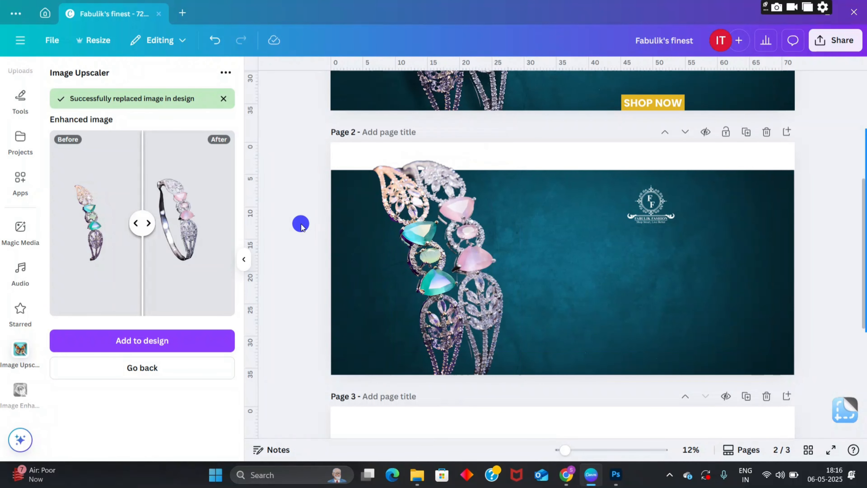
# - Upscale the pink-stone bracelet image at 4x and replace it in the design with the enhanced version
pyautogui.click(473, 235)
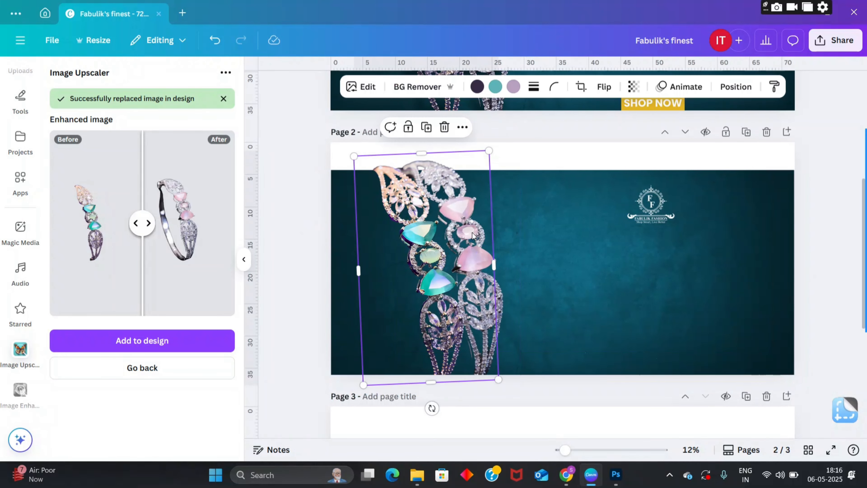
pyautogui.click(499, 301)
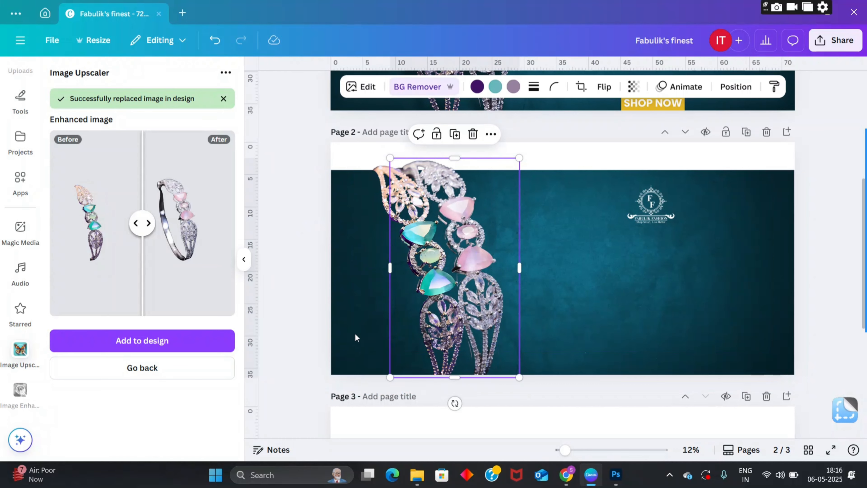
pyautogui.click(202, 369)
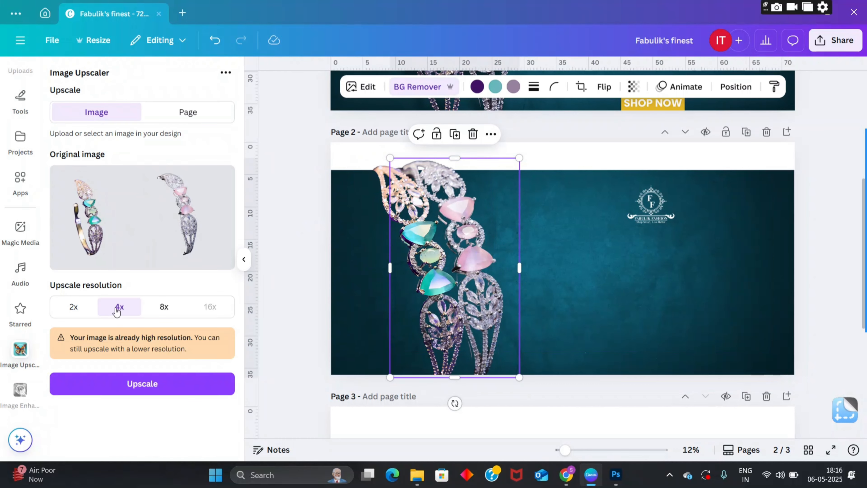
pyautogui.click(149, 381)
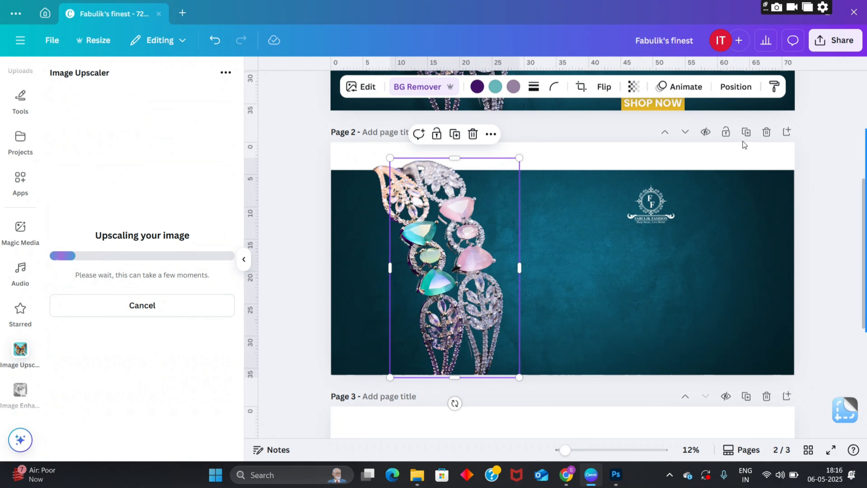
pyautogui.click(840, 138)
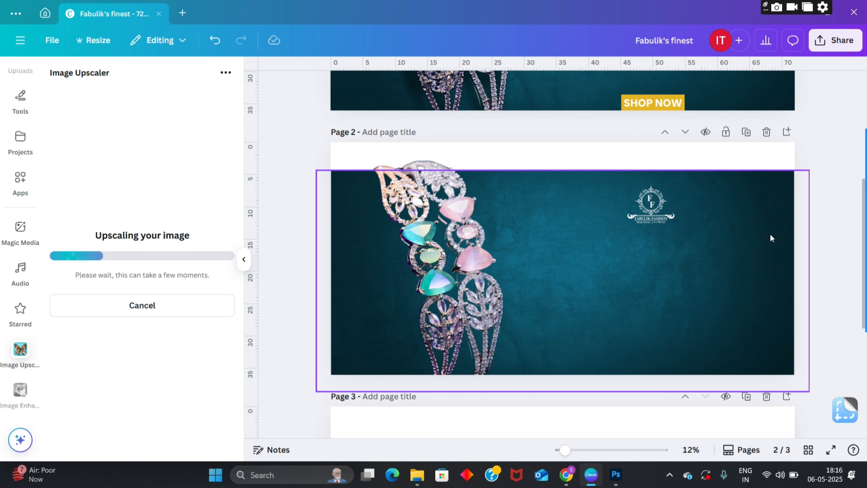
pyautogui.moveTo(826, 192)
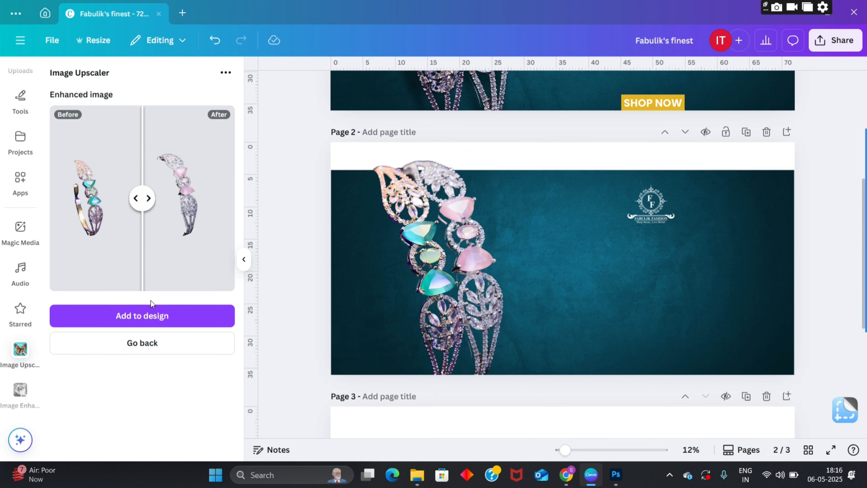
pyautogui.click(495, 271)
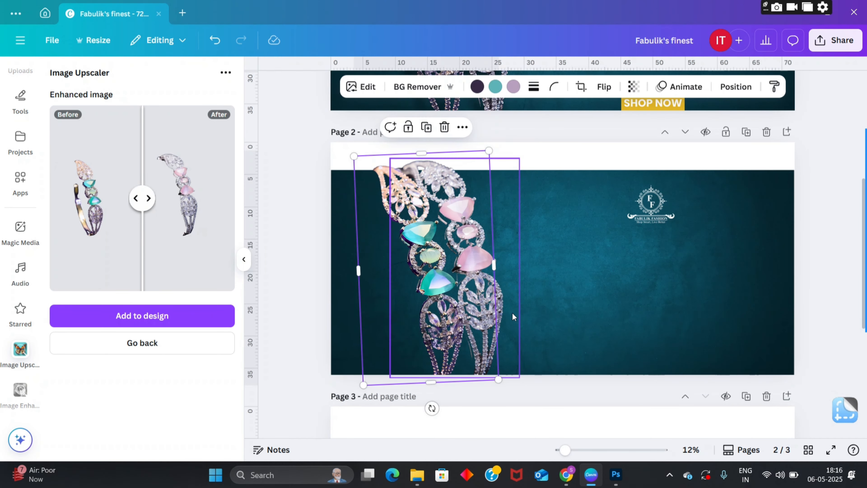
pyautogui.click(201, 318)
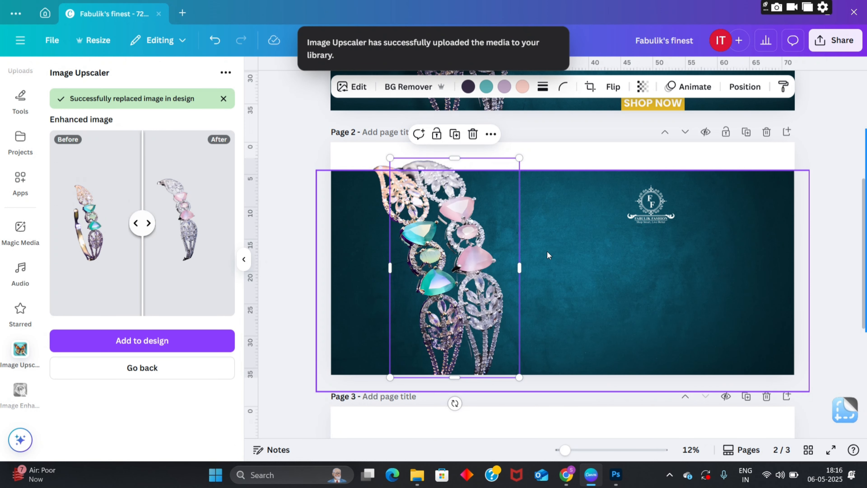
pyautogui.click(287, 90)
# - Undo and redo the pink-stone bracelet's image replacement to compare both versions
pyautogui.click(479, 213)
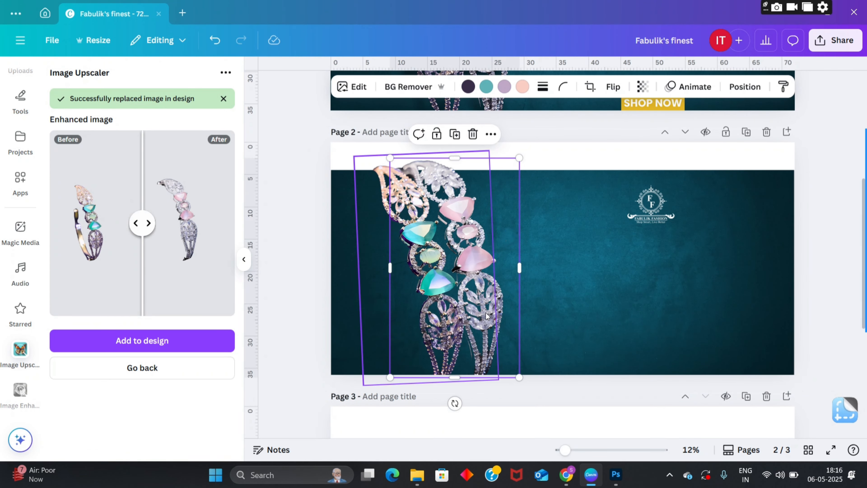
pyautogui.click(213, 42)
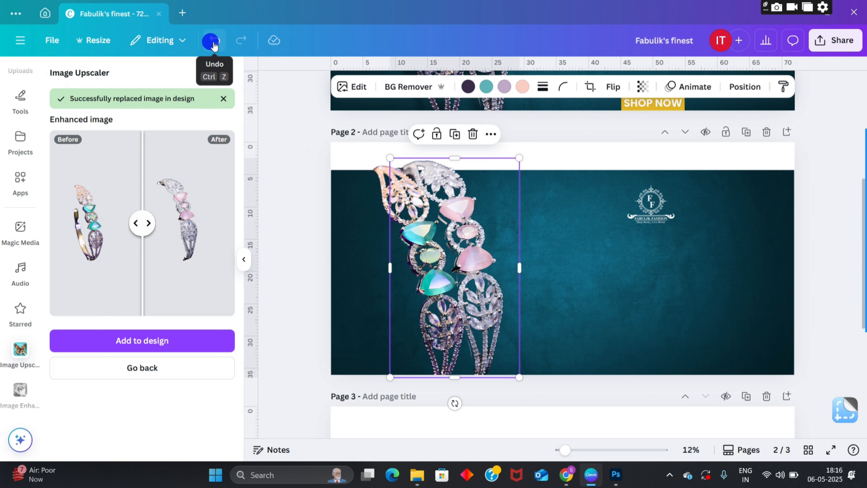
pyautogui.click(240, 42)
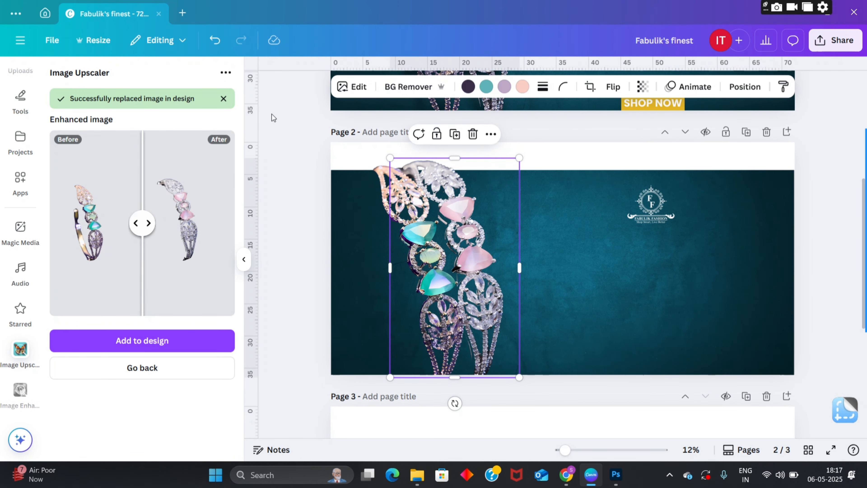
pyautogui.click(302, 155)
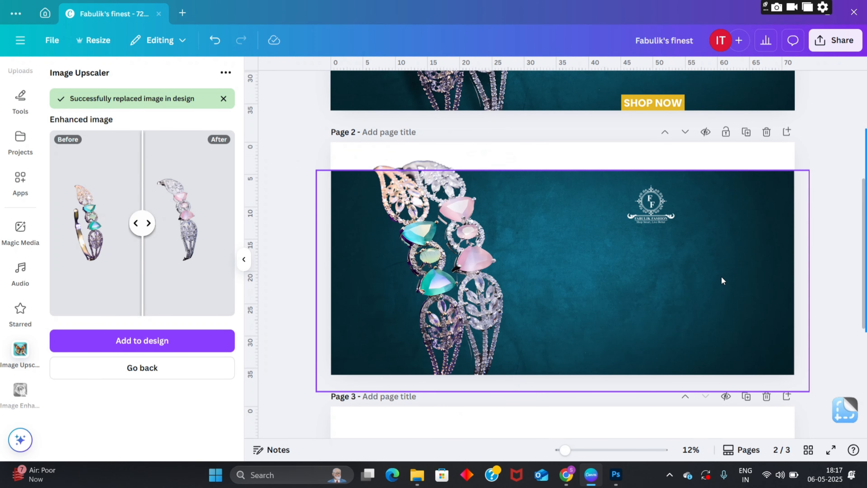
# - Try background removal on the teal-stone bracelet image, leave the remover without brushing and undo the change
pyautogui.scroll(2, 690, 256)
pyautogui.scroll(3, 691, 256)
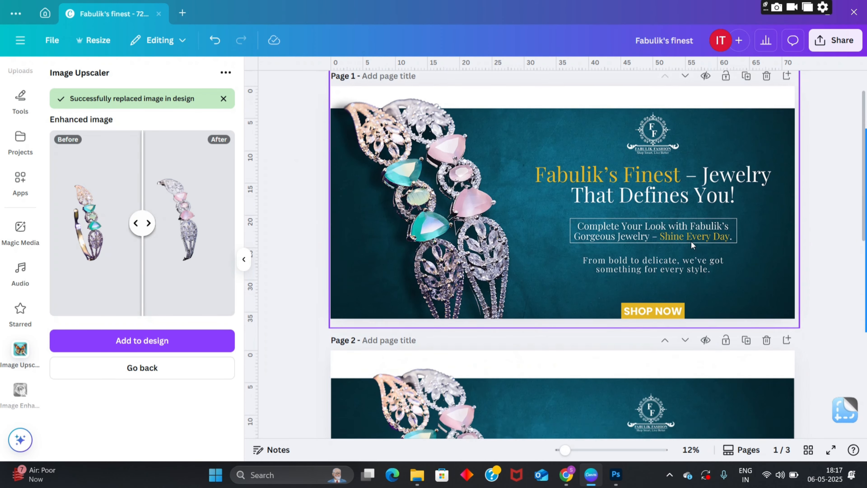
pyautogui.scroll(-5, 691, 241)
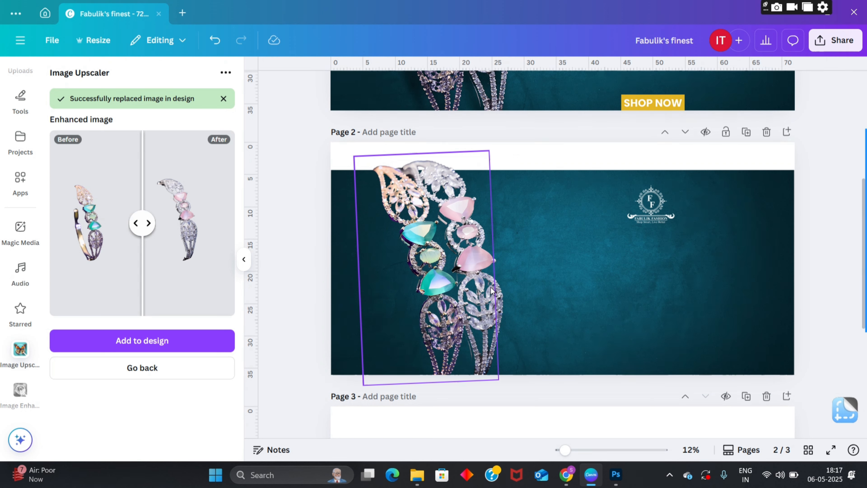
pyautogui.click(424, 245)
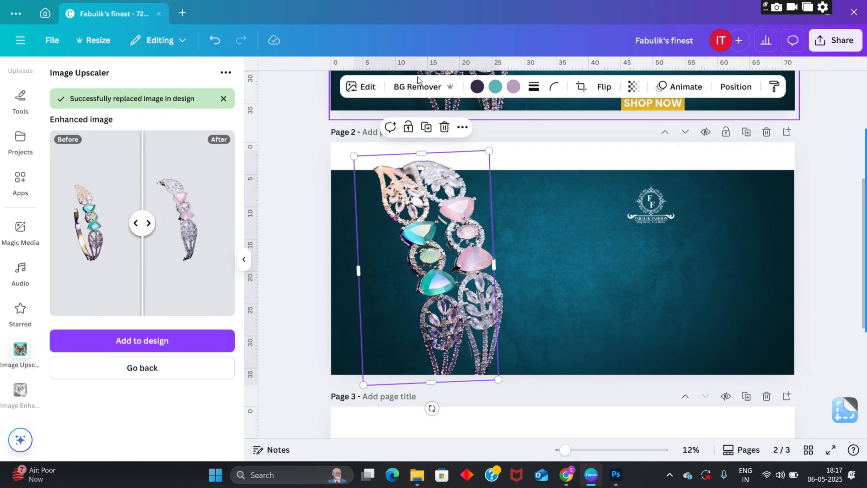
pyautogui.click(420, 88)
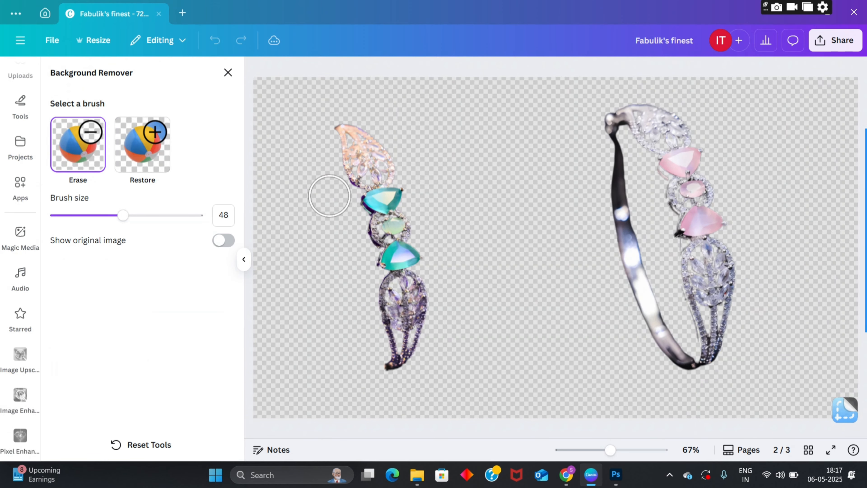
pyautogui.click(236, 74)
pyautogui.click(307, 119)
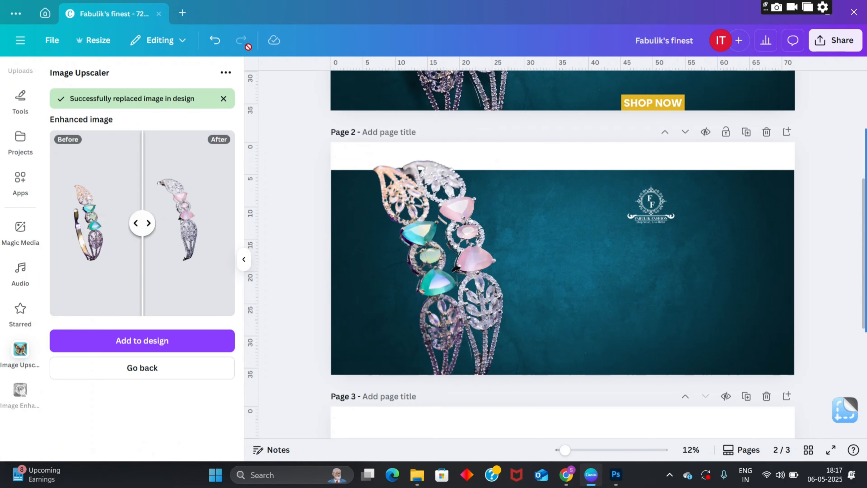
pyautogui.click(215, 40)
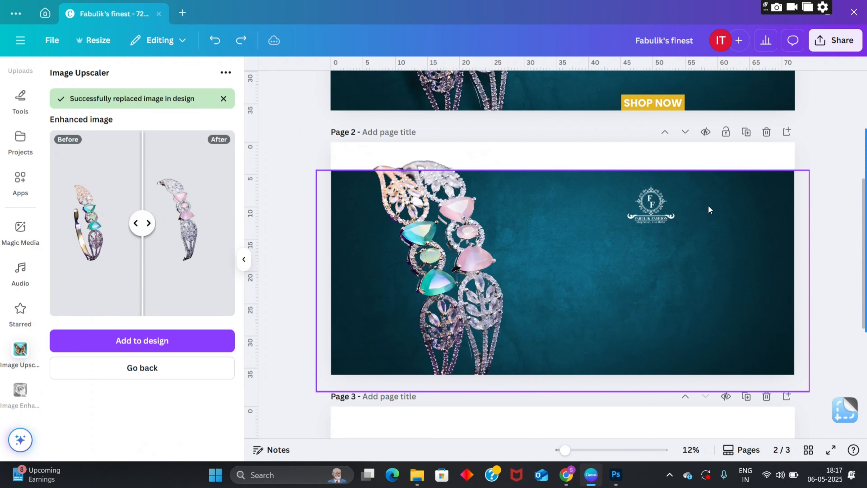
# - Add a text box to page 2 and place it just below the Fabulik Fashion logo
pyautogui.scroll(5, 753, 217)
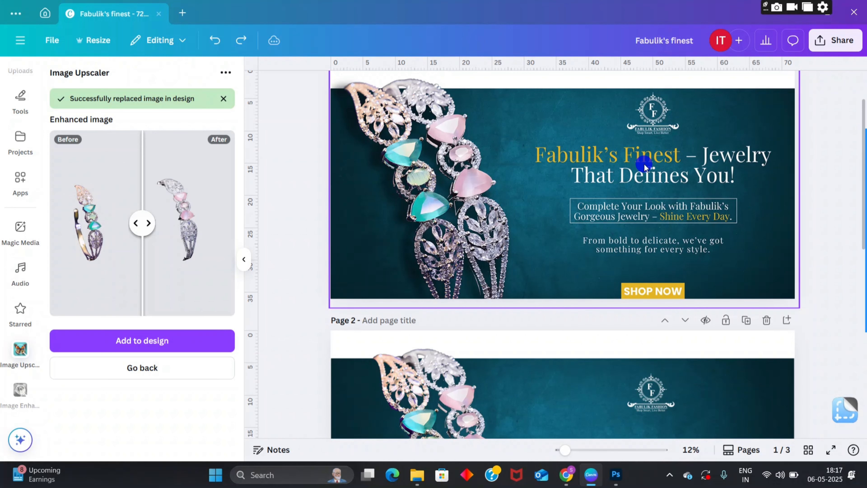
pyautogui.click(645, 166)
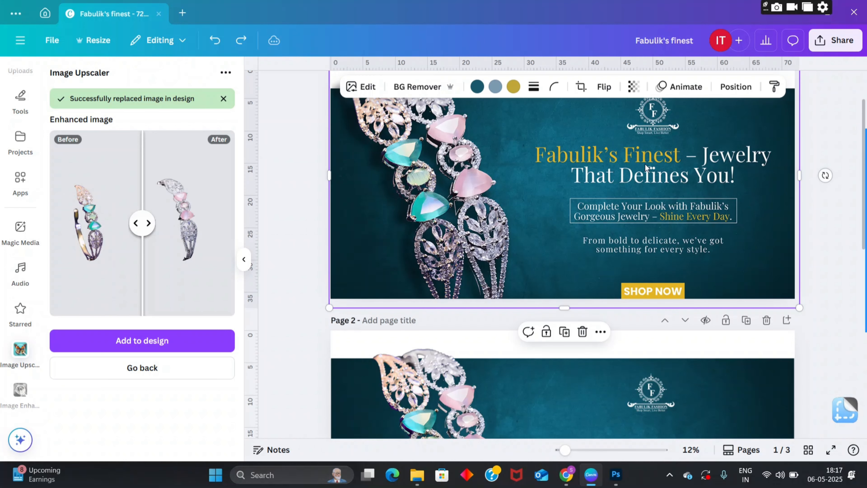
pyautogui.click(835, 237)
pyautogui.scroll(-5, 737, 218)
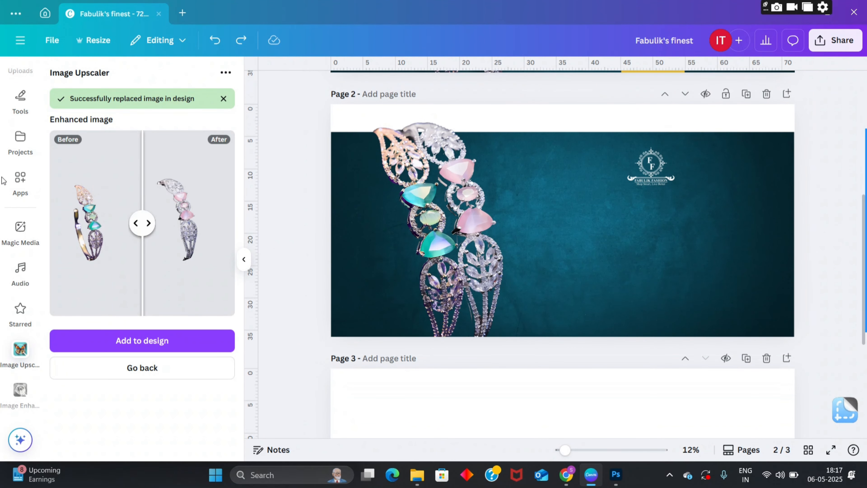
pyautogui.scroll(4, 23, 137)
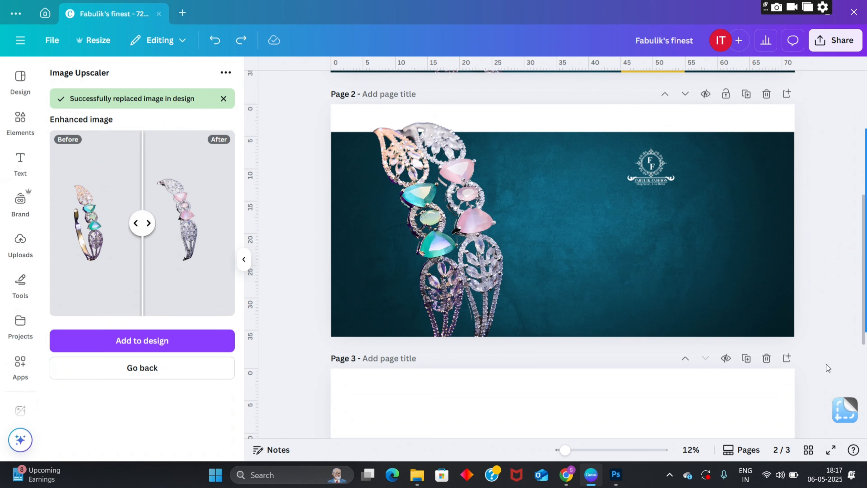
pyautogui.press('t')
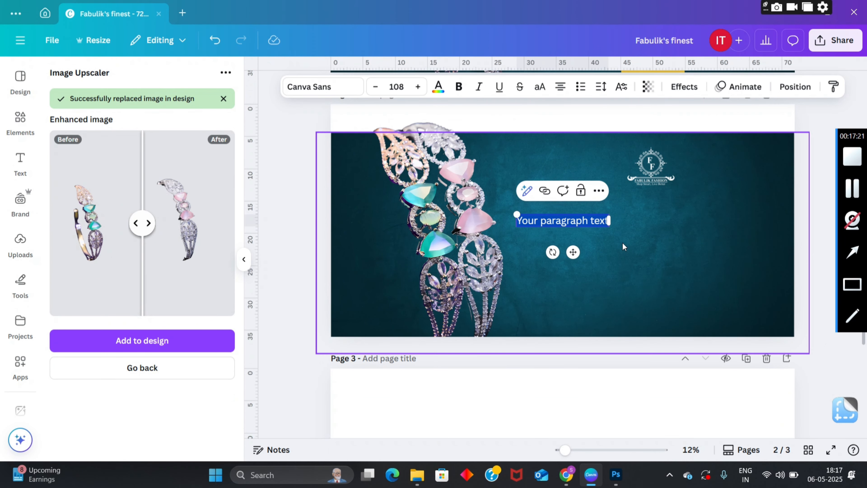
pyautogui.moveTo(573, 252); pyautogui.dragTo(655, 242)
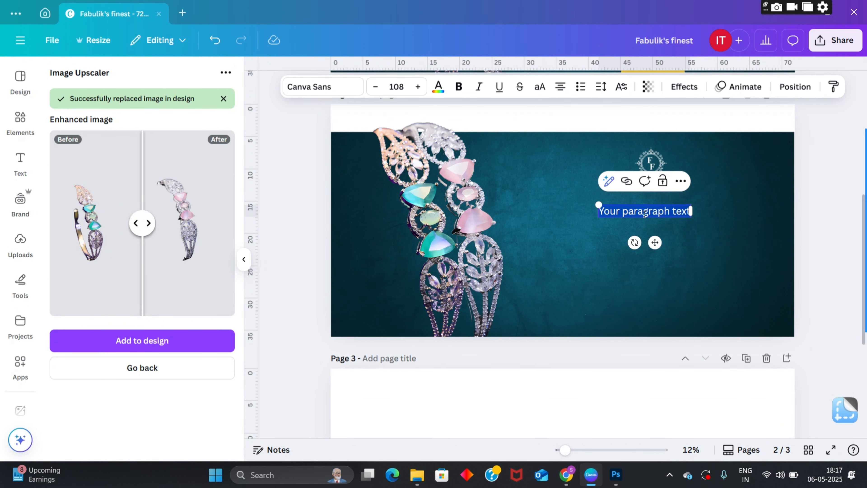
# - Replace the placeholder text below the logo on page 2 with "Fabulik"
pyautogui.moveTo(603, 209)
pyautogui.mouseDown()
pyautogui.moveTo(686, 204)
pyautogui.moveTo(600, 213)
pyautogui.mouseUp()
pyautogui.press('BackSpace')
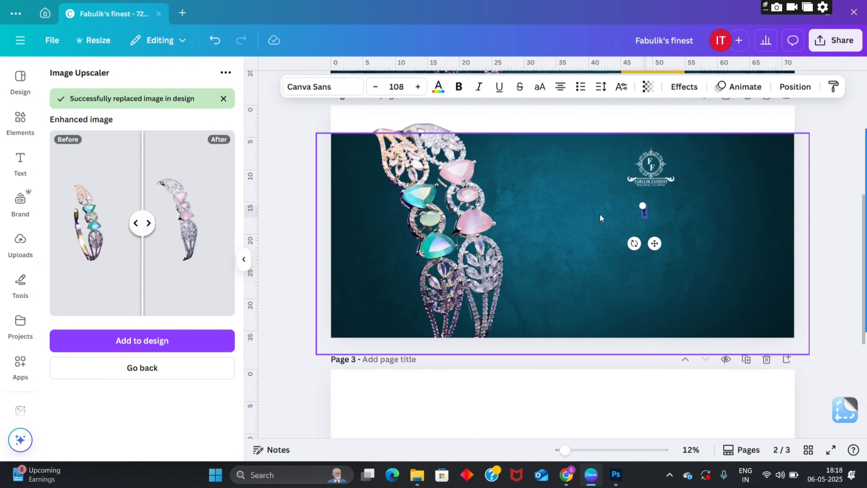
pyautogui.scroll(5, 600, 214)
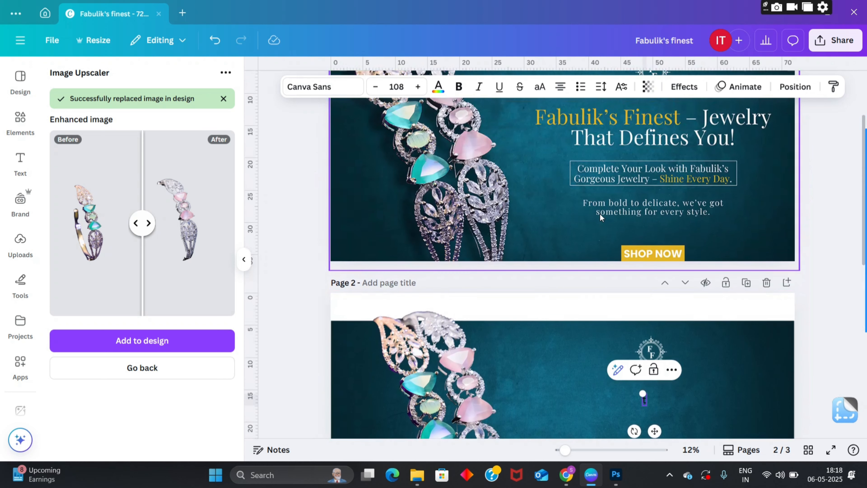
pyautogui.write('Fabulik')
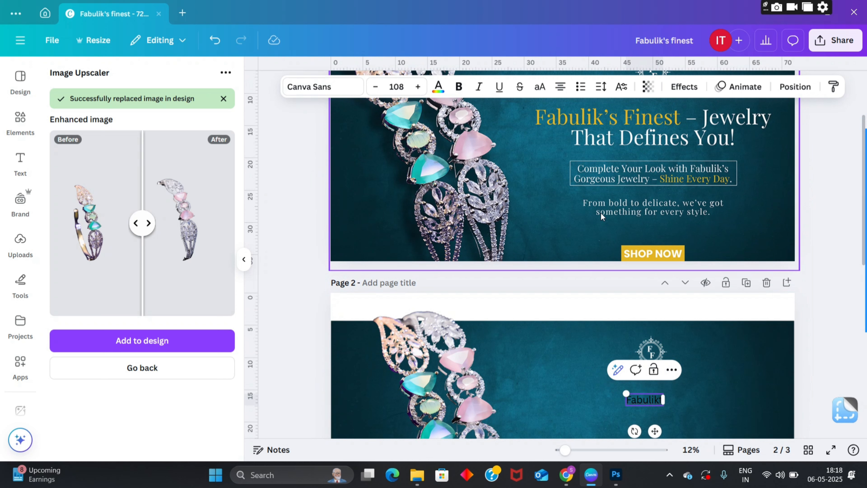
pyautogui.write('<')
pyautogui.press('BackSpace')
pyautogui.write('.')
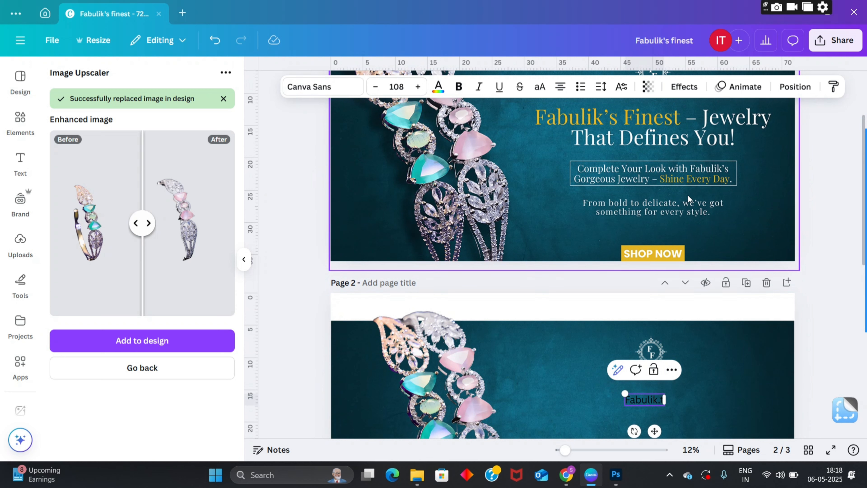
pyautogui.press('BackSpace')
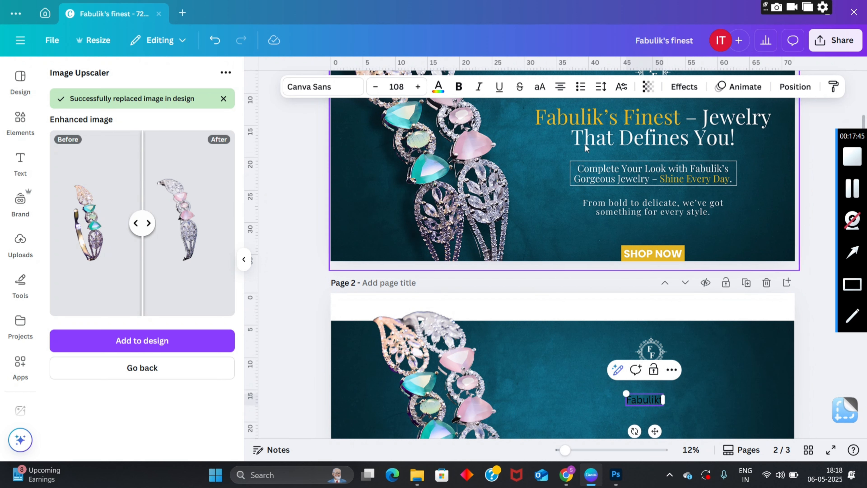
pyautogui.scroll(-3, 700, 265)
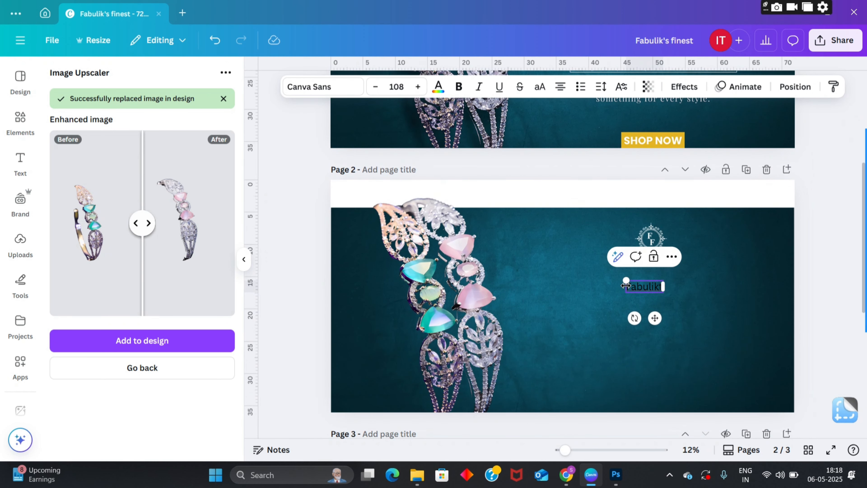
# - Enlarge the "Fabulik" text to size 434 and correct its ending to an apostrophe
pyautogui.moveTo(626, 280); pyautogui.dragTo(515, 245)
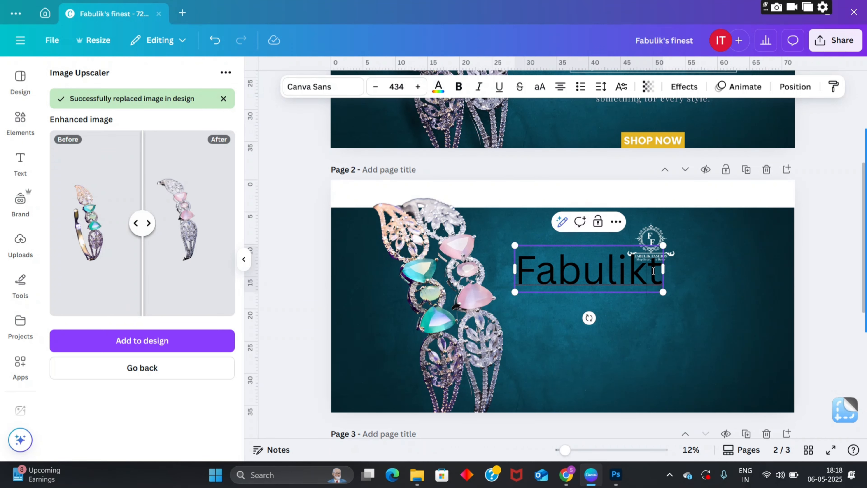
pyautogui.press('BackSpace')
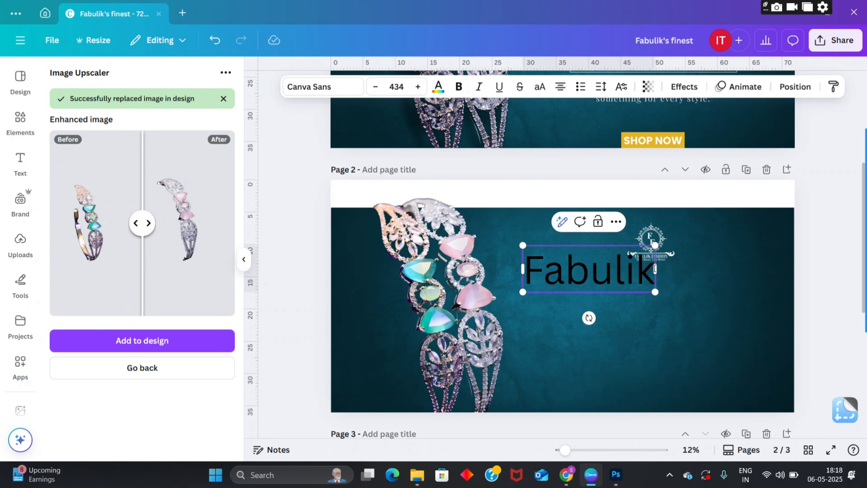
pyautogui.write('<')
pyautogui.press('BackSpace')
pyautogui.write('.')
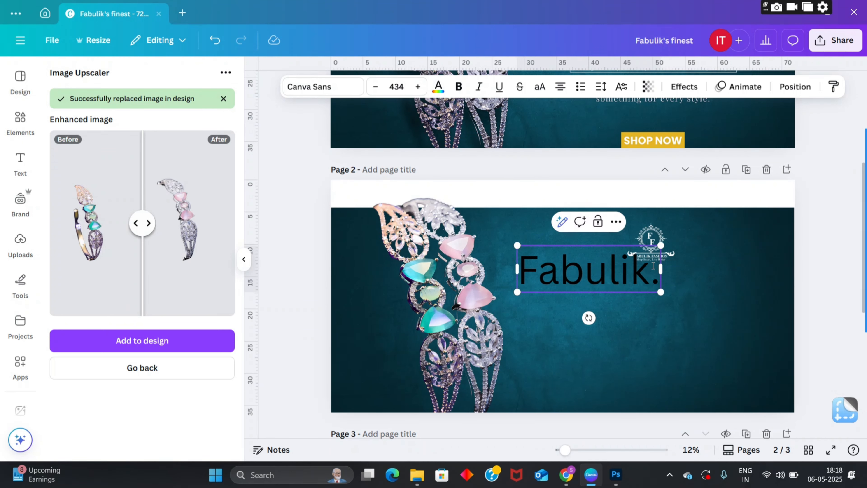
pyautogui.press('BackSpace')
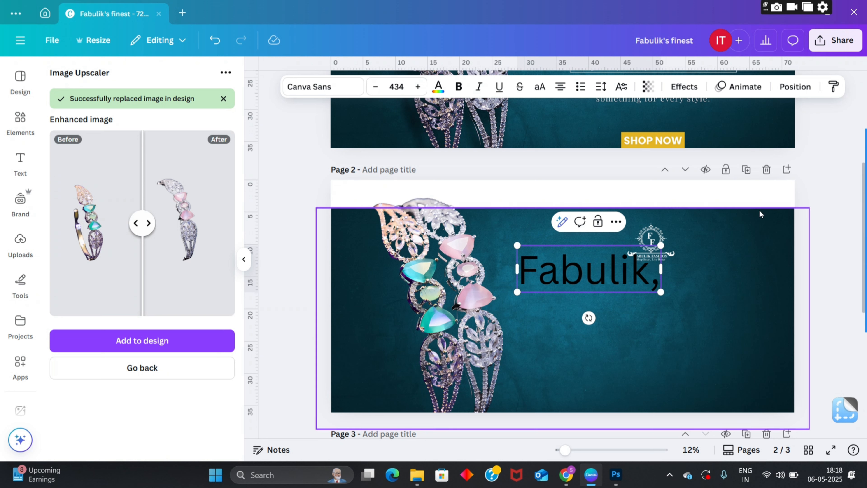
pyautogui.write("'")
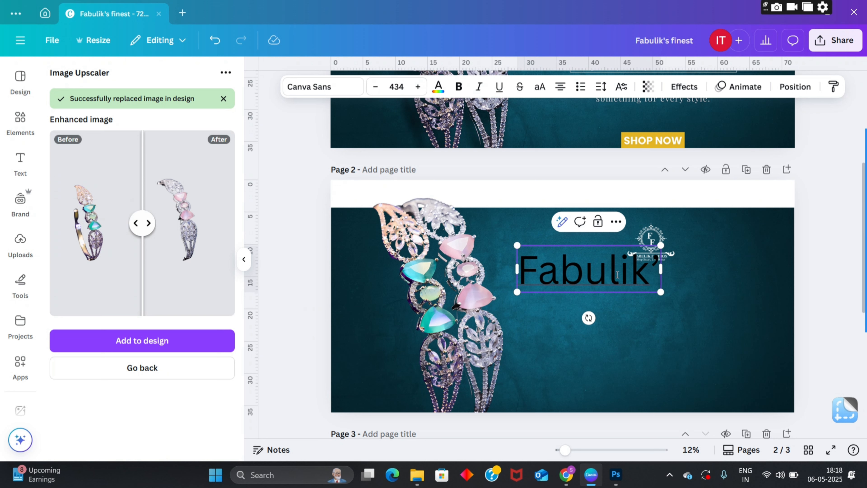
# - Change the colour of the "Fabulik’" text to white
pyautogui.moveTo(523, 273); pyautogui.dragTo(661, 273)
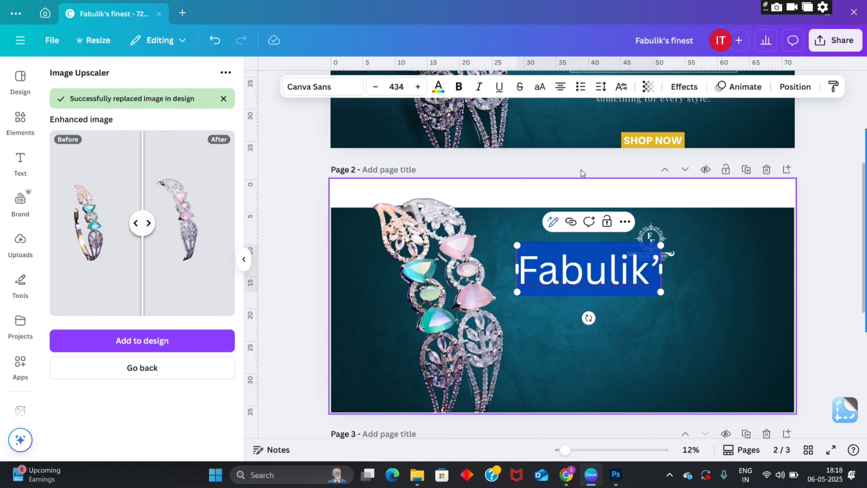
pyautogui.click(439, 86)
pyautogui.click(123, 157)
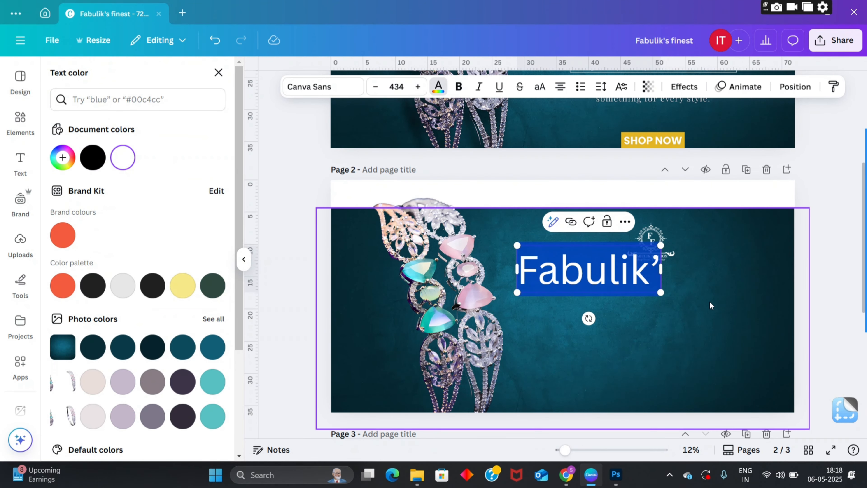
# - Extend the page 2 text to read "Fabulik’s Finest - Jewellery", following the headline on page 1
pyautogui.click(471, 277)
pyautogui.click(534, 271)
pyautogui.click(526, 271)
pyautogui.moveTo(525, 270); pyautogui.dragTo(659, 270)
pyautogui.click(650, 270)
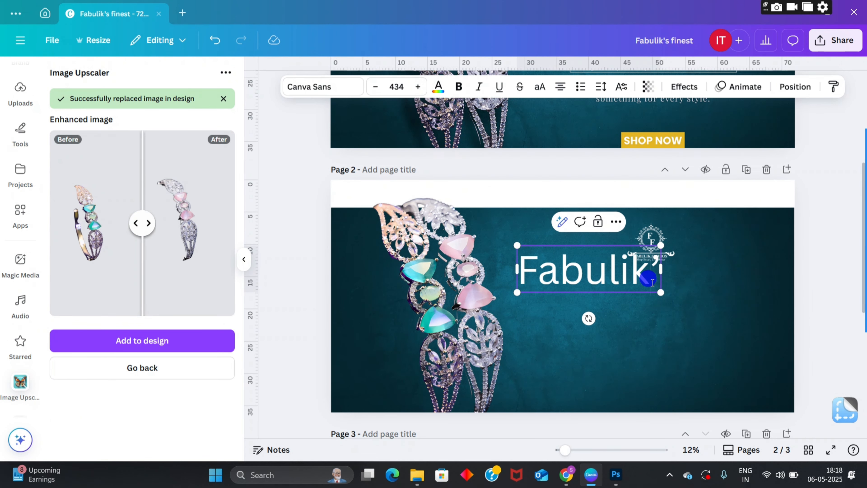
pyautogui.scroll(3, 642, 239)
pyautogui.write('s Finest')
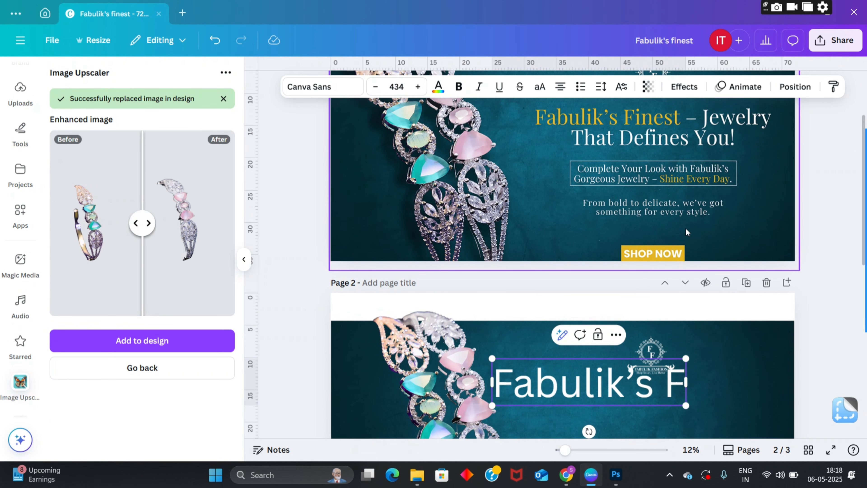
pyautogui.write('- Jewellery')
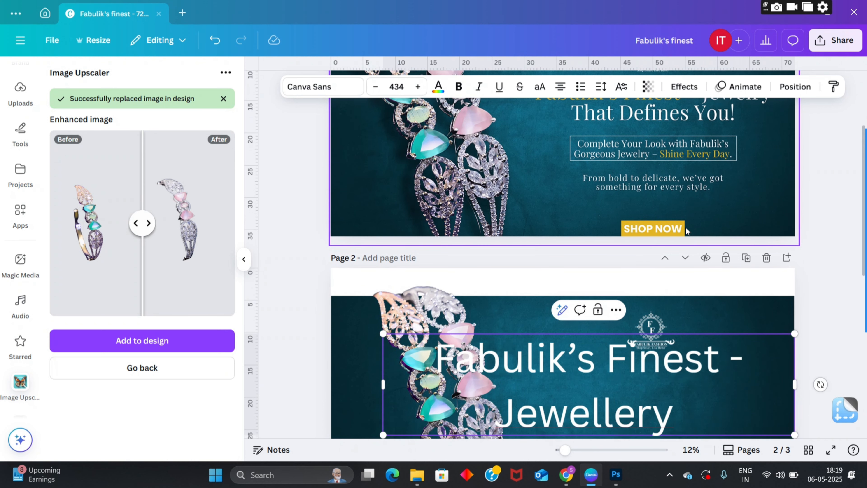
# - Complete the page 2 headline by adding "that Defines You!" after "Jewellery"
pyautogui.scroll(1, 699, 194)
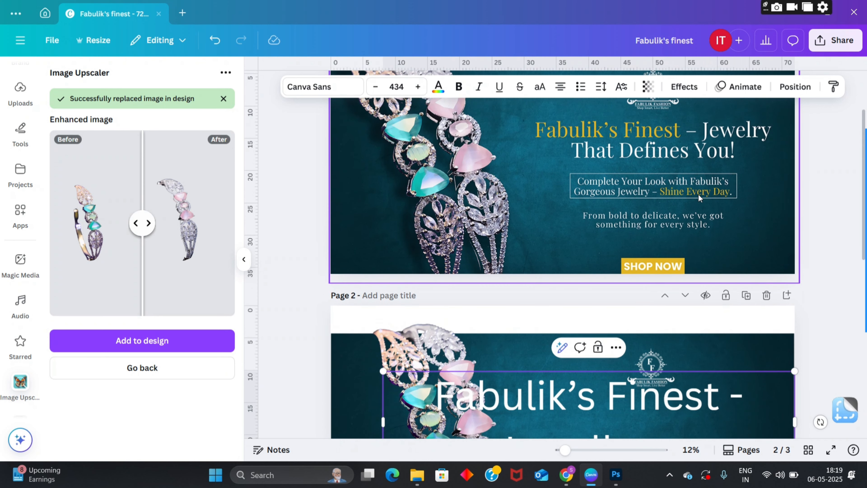
pyautogui.scroll(-1, 703, 192)
pyautogui.write('that')
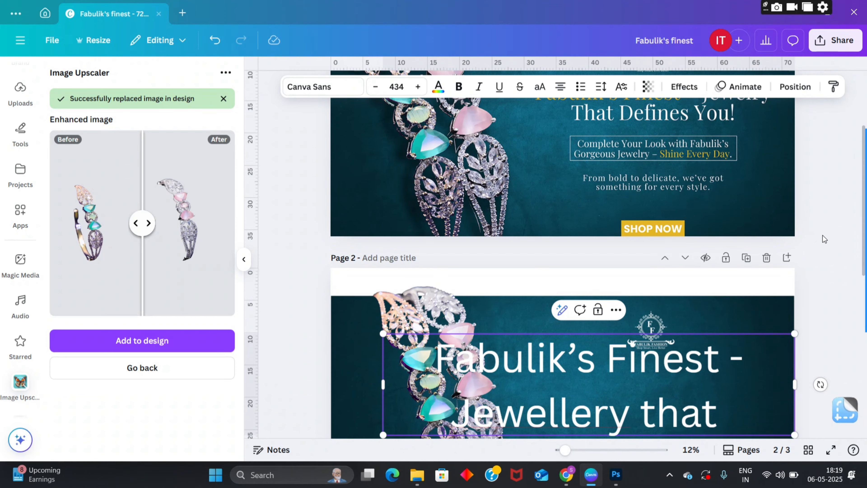
pyautogui.scroll(1, 819, 235)
pyautogui.write('Defines')
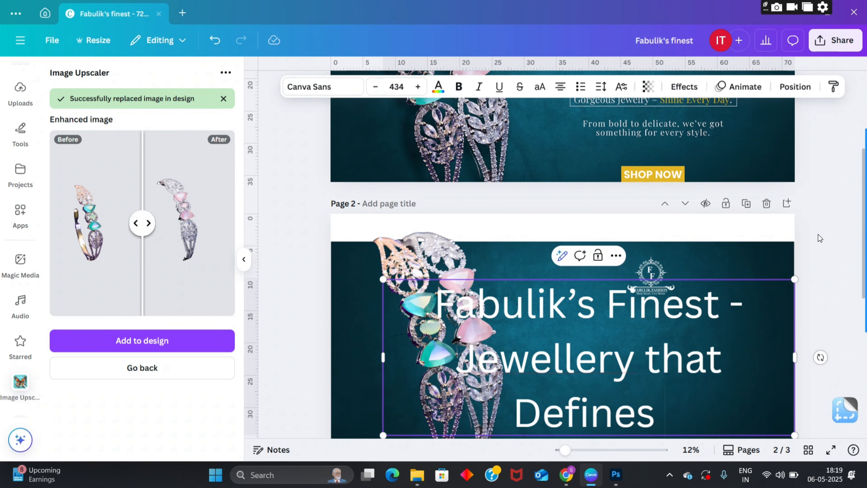
pyautogui.scroll(1, 817, 229)
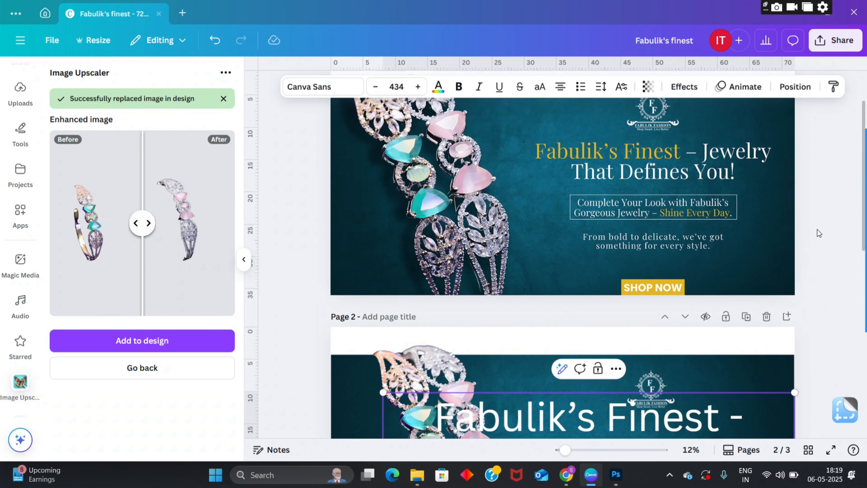
pyautogui.scroll(-2, 817, 229)
pyautogui.write('You')
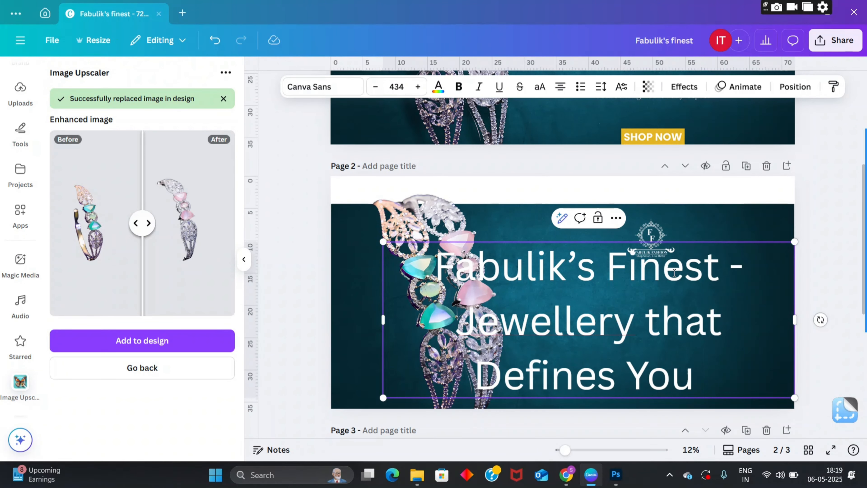
pyautogui.scroll(1, 674, 271)
pyautogui.write('!')
# - Shrink the headline to size 197 on two lines and move it just below the Fabulik Fashion logo
pyautogui.moveTo(795, 280); pyautogui.dragTo(637, 337)
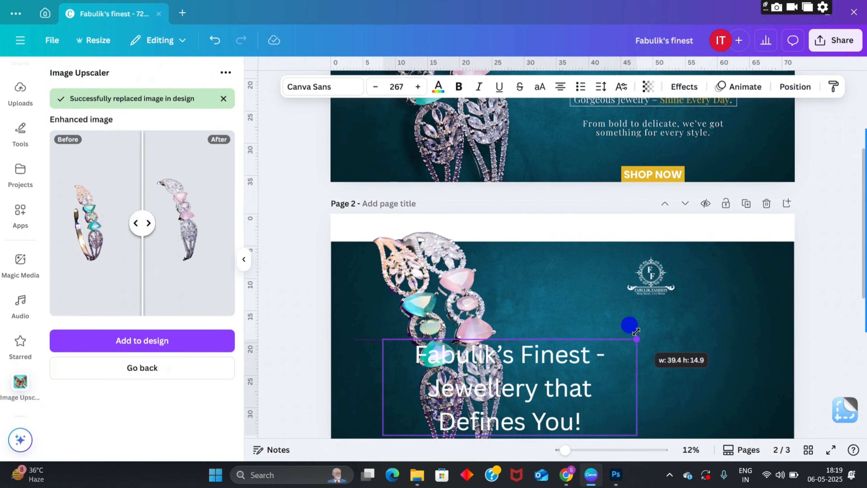
pyautogui.moveTo(637, 386)
pyautogui.mouseDown()
pyautogui.moveTo(799, 337)
pyautogui.moveTo(691, 356)
pyautogui.moveTo(633, 381)
pyautogui.mouseUp()
pyautogui.scroll(2, 701, 333)
pyautogui.scroll(-2, 700, 333)
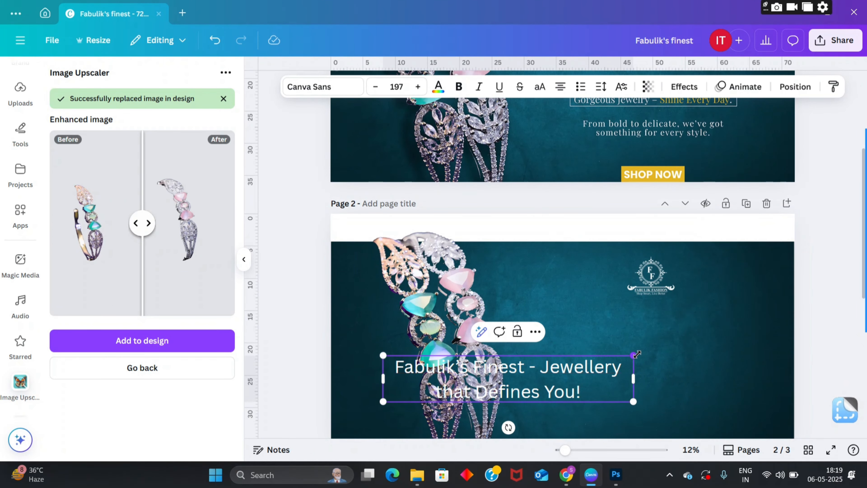
pyautogui.click(657, 391)
pyautogui.moveTo(578, 389); pyautogui.dragTo(714, 339)
pyautogui.scroll(1, 582, 304)
pyautogui.scroll(3, 580, 301)
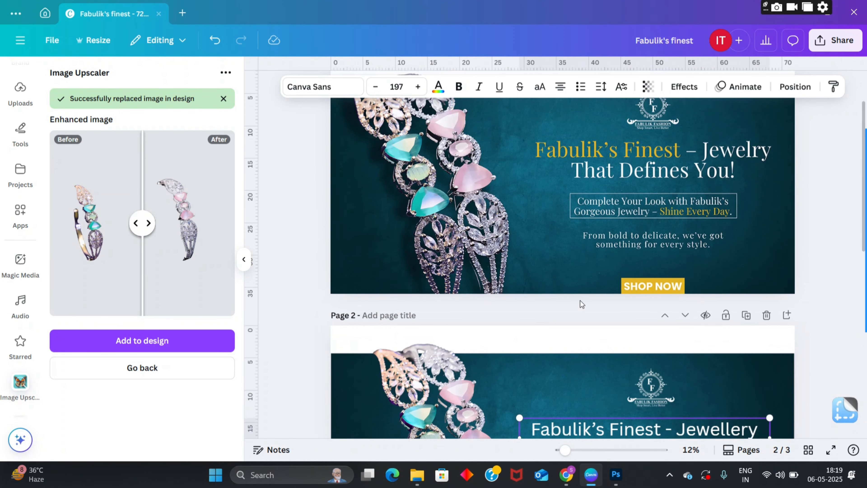
pyautogui.scroll(-3, 580, 301)
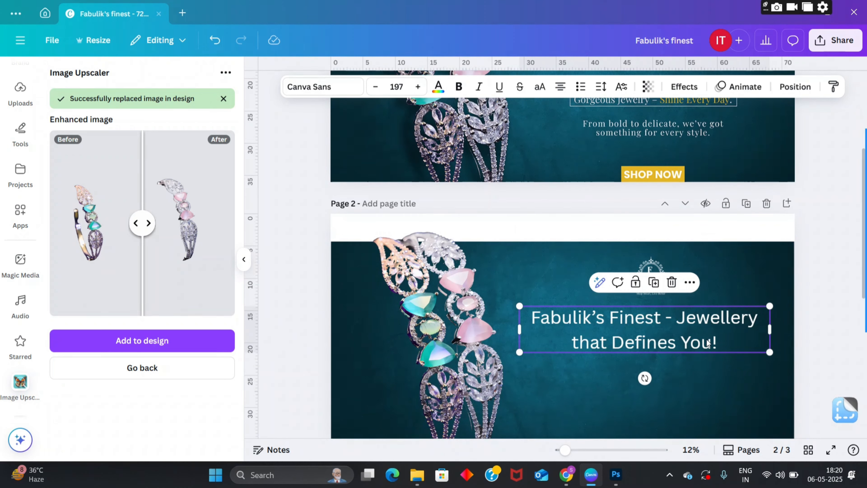
# - Switch to the Fabulik design in Chrome and copy "From bold to delicate, we’ve got something for every style." from page 12
pyautogui.scroll(-3, 627, 300)
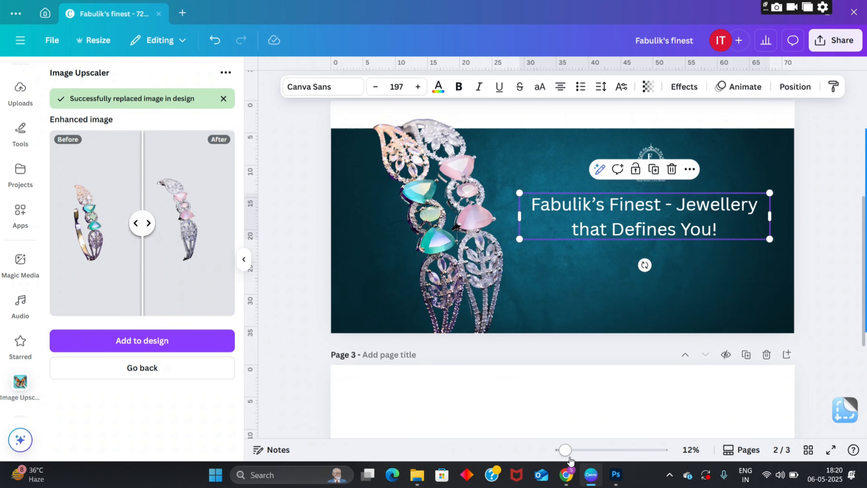
pyautogui.click(569, 451)
pyautogui.click(567, 475)
pyautogui.click(595, 297)
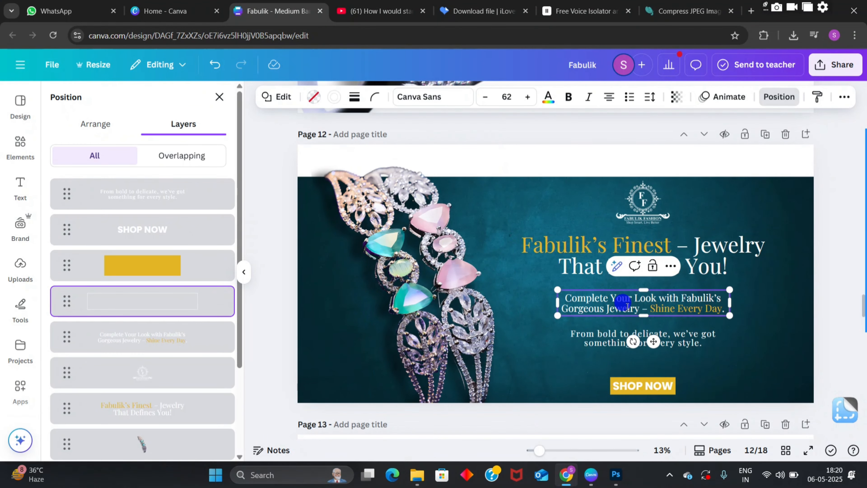
pyautogui.click(171, 202)
pyautogui.doubleClick(573, 336)
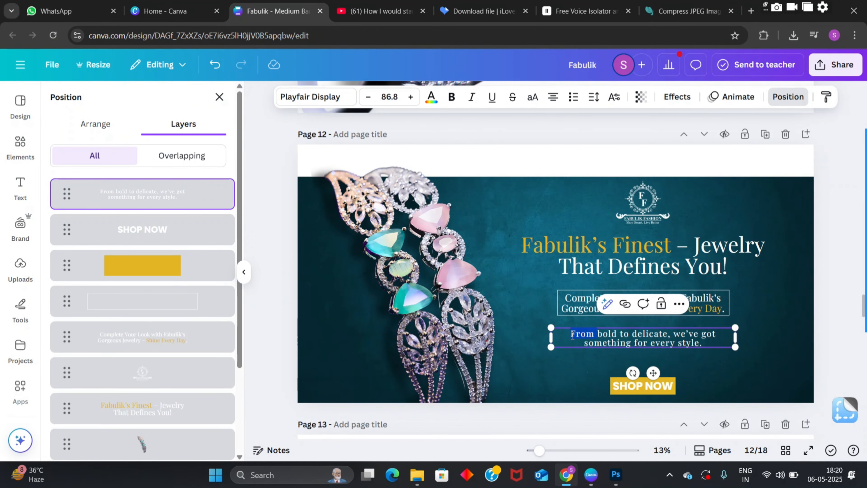
pyautogui.moveTo(573, 336); pyautogui.dragTo(711, 344)
pyautogui.hotkey('ctrl', 'c')
# - Return to the Canva app, duplicate the headline below itself and replace its text with the copied "From bold to delicate" tagline
pyautogui.click(597, 472)
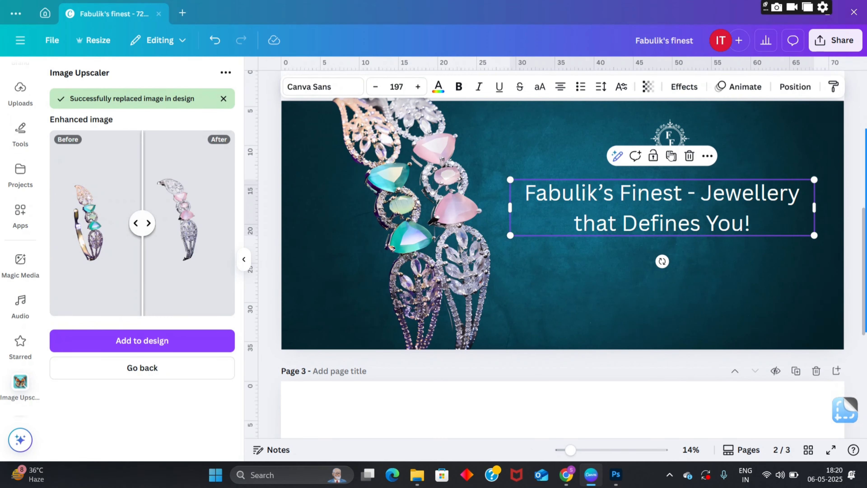
pyautogui.moveTo(646, 208); pyautogui.dragTo(645, 294)
pyautogui.doubleClick(646, 294)
pyautogui.hotkey('ctrl', 'v')
pyautogui.moveTo(820, 309); pyautogui.dragTo(862, 308)
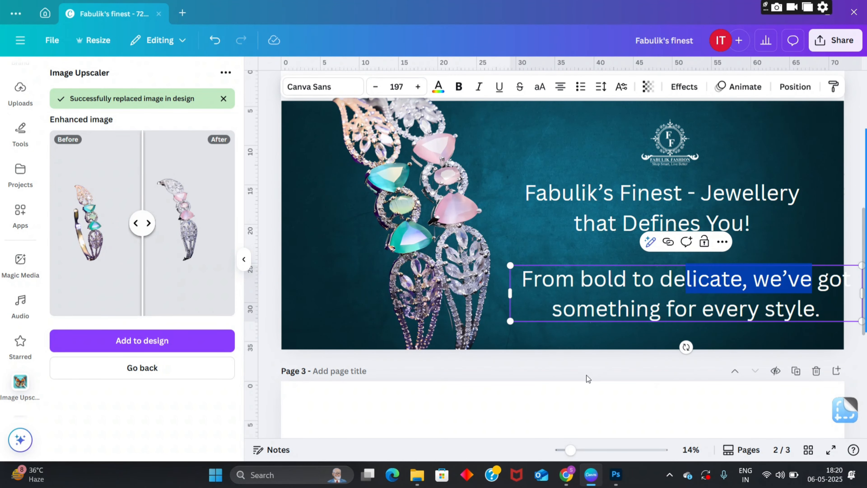
# - Shrink the "From bold to delicate" tagline to size 143 and position it below the headline
pyautogui.click(587, 379)
pyautogui.moveTo(628, 290); pyautogui.dragTo(593, 282)
pyautogui.moveTo(475, 256); pyautogui.dragTo(571, 272)
pyautogui.moveTo(636, 291); pyautogui.dragTo(627, 287)
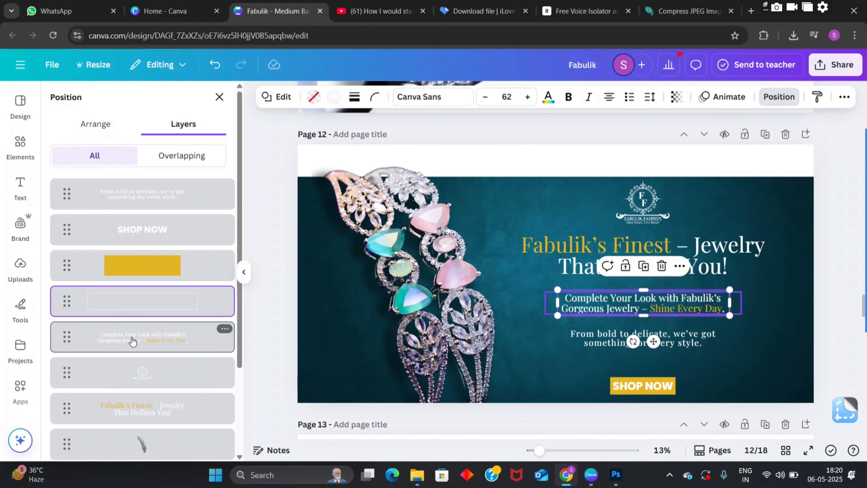
# - In the Chrome design, copy "Complete Your Look with Fabulik’s Gorgeous Jewelry – Shine Every Day." from page 12, and return to the Canva app
pyautogui.click(132, 339)
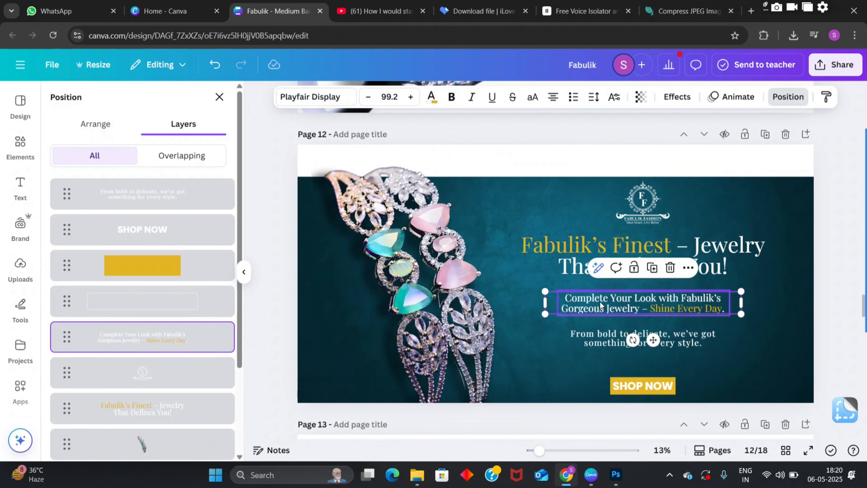
pyautogui.click(600, 302)
pyautogui.click(201, 329)
pyautogui.hotkey('ctrl', 'a')
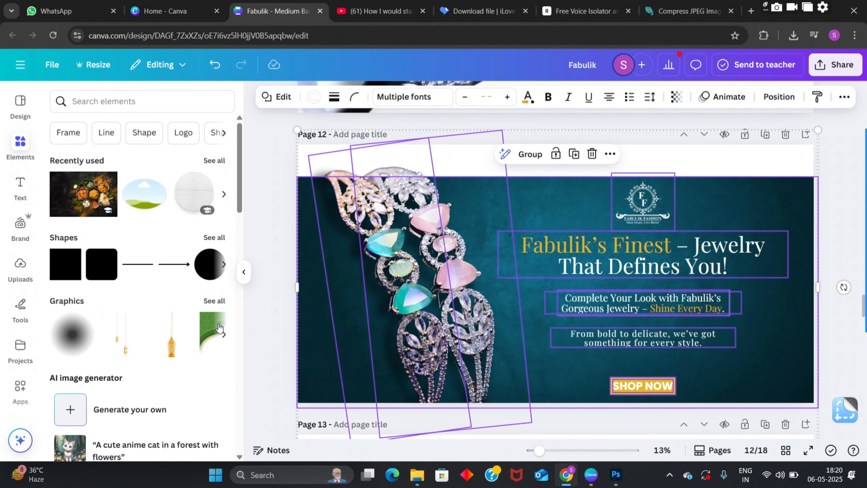
pyautogui.click(157, 341)
pyautogui.moveTo(567, 300); pyautogui.dragTo(551, 325)
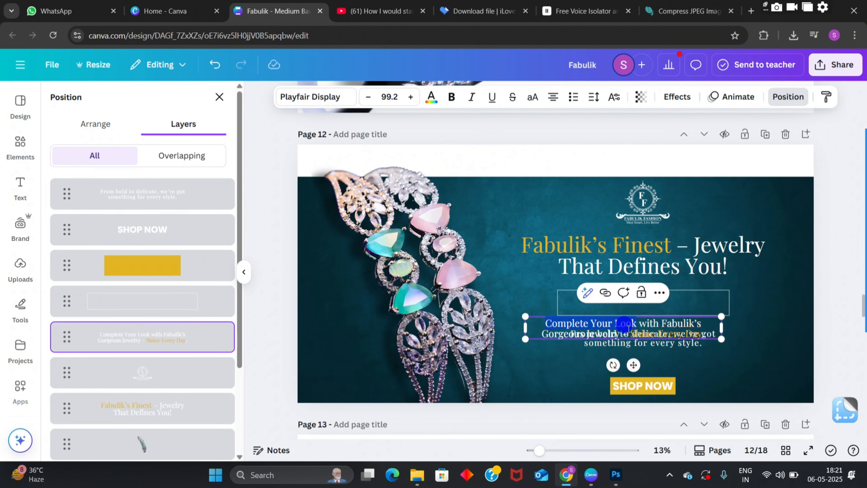
pyautogui.doubleClick(549, 323)
pyautogui.hotkey('ctrl', 'c')
pyautogui.click(592, 475)
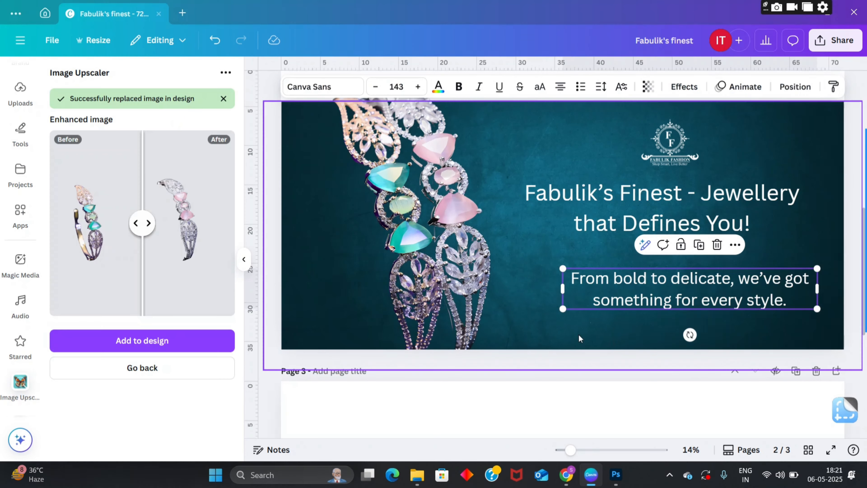
# - Duplicate the "From bold to delicate" tagline and replace the copy's text with the copied "Complete Your Look with Fabulik’s Gorgeous Jewelry – Shine Every Day."
pyautogui.hotkey('ctrl', 'd')
pyautogui.moveTo(681, 292); pyautogui.dragTo(577, 323)
pyautogui.doubleClick(576, 321)
pyautogui.hotkey('ctrl', 'v')
pyautogui.moveTo(714, 333); pyautogui.dragTo(820, 334)
pyautogui.moveTo(733, 312); pyautogui.dragTo(667, 353)
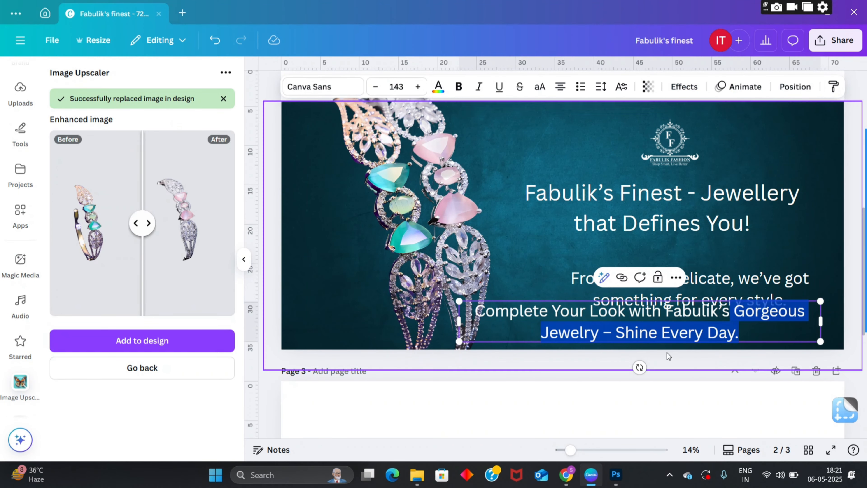
# - Shrink "From bold to delicate" to size 75.3 and "Complete Your Look" to 96.4, stack them under the headline and widen the "From bold" line
pyautogui.moveTo(684, 284); pyautogui.dragTo(675, 254)
pyautogui.moveTo(808, 238); pyautogui.dragTo(685, 256)
pyautogui.click(751, 313)
pyautogui.moveTo(821, 302); pyautogui.dragTo(704, 314)
pyautogui.moveTo(591, 367); pyautogui.dragTo(671, 341)
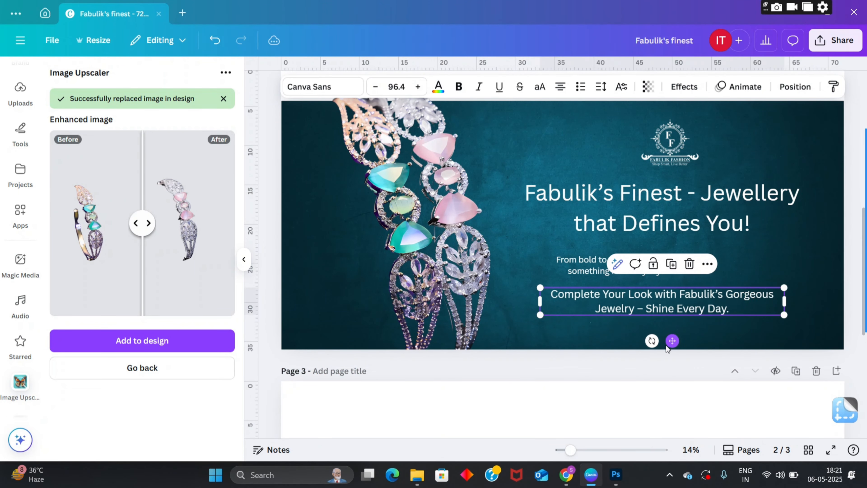
pyautogui.click(703, 363)
pyautogui.scroll(1, 791, 310)
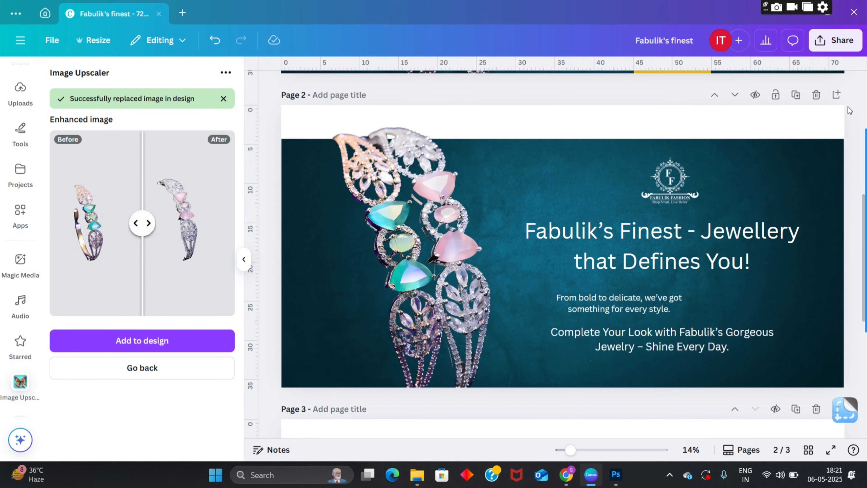
pyautogui.click(671, 304)
pyautogui.moveTo(688, 303); pyautogui.dragTo(730, 304)
# - In the Chrome design, move page 12's "Complete Your Look" tagline into the outlined box, and return to the Canva app
pyautogui.click(748, 333)
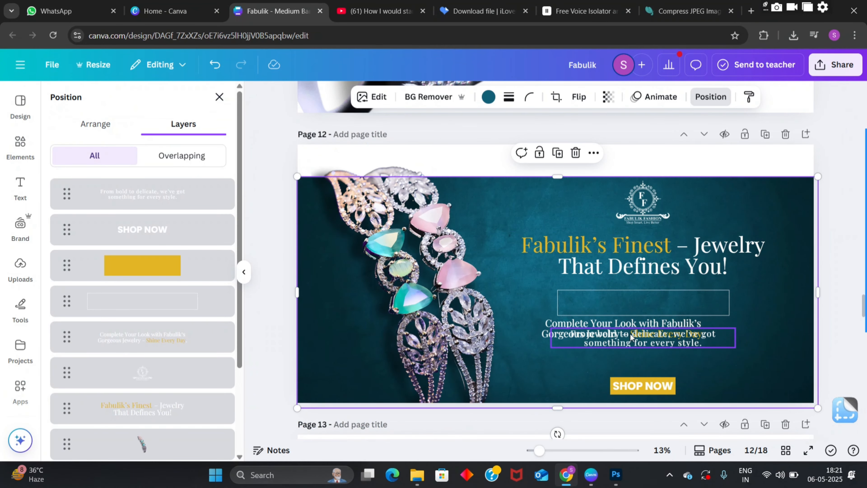
pyautogui.moveTo(630, 334); pyautogui.dragTo(649, 300)
pyautogui.click(793, 294)
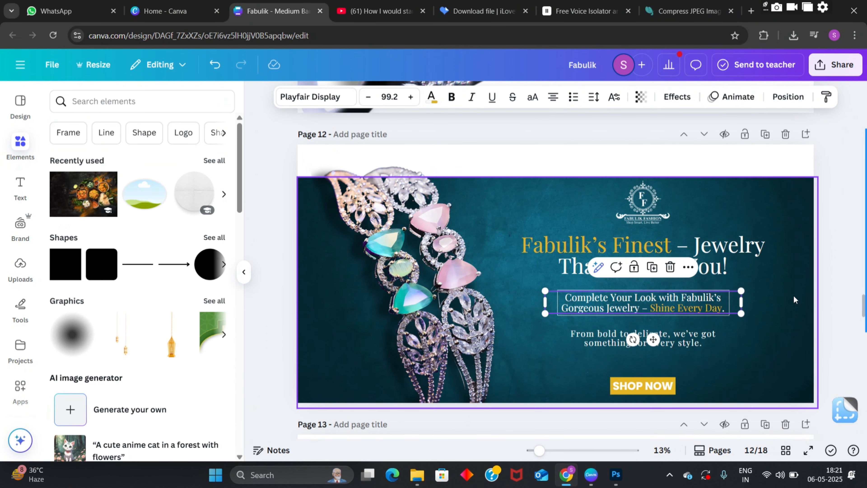
pyautogui.click(599, 482)
pyautogui.click(529, 401)
# - Tighten the line spacing of the "Fabulik’s Finest - Jewellery that Defines You!" headline on page 2
pyautogui.click(606, 251)
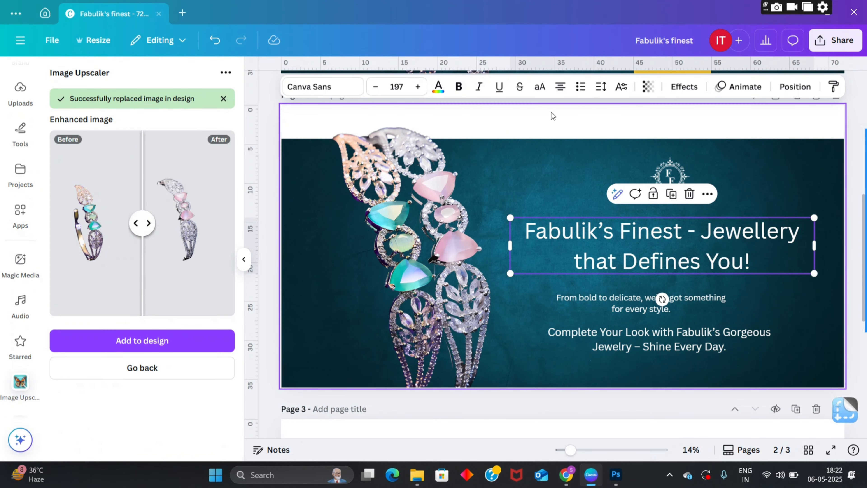
pyautogui.click(600, 88)
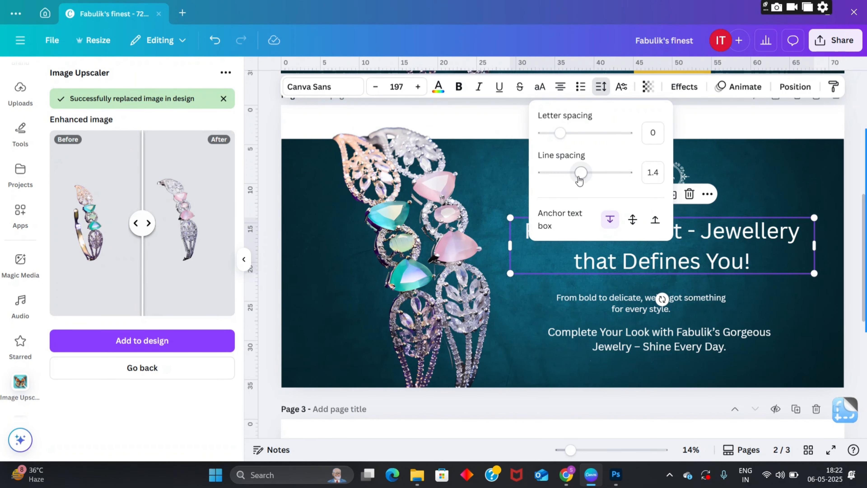
pyautogui.moveTo(580, 178); pyautogui.dragTo(560, 172)
pyautogui.scroll(2, 859, 112)
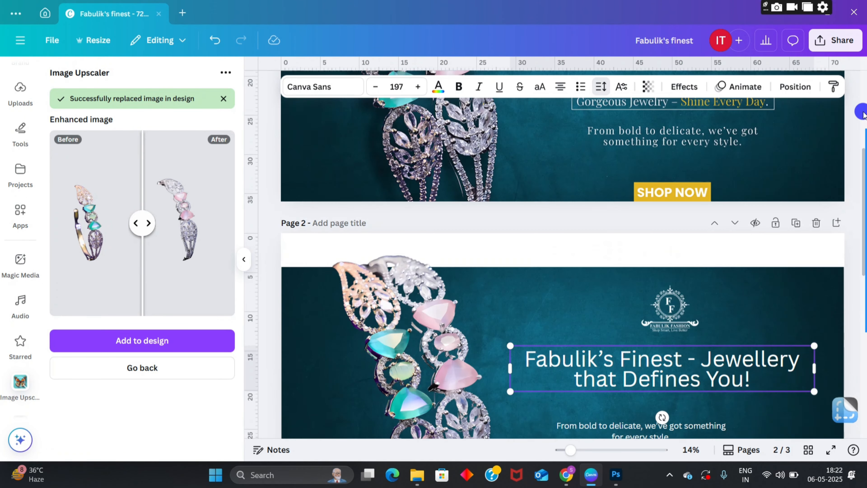
pyautogui.scroll(-2, 684, 293)
# - Set the page 2 headline's font to Playfair Display
pyautogui.doubleClick(666, 265)
pyautogui.click(323, 87)
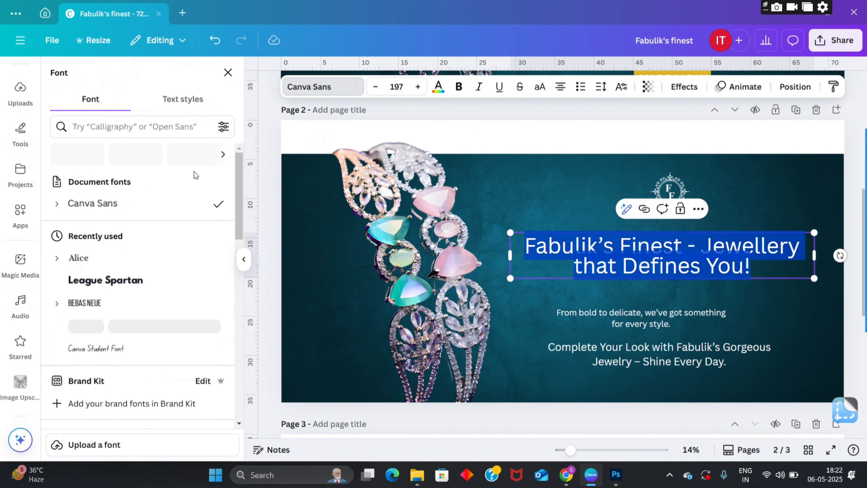
pyautogui.click(116, 127)
pyautogui.write('play')
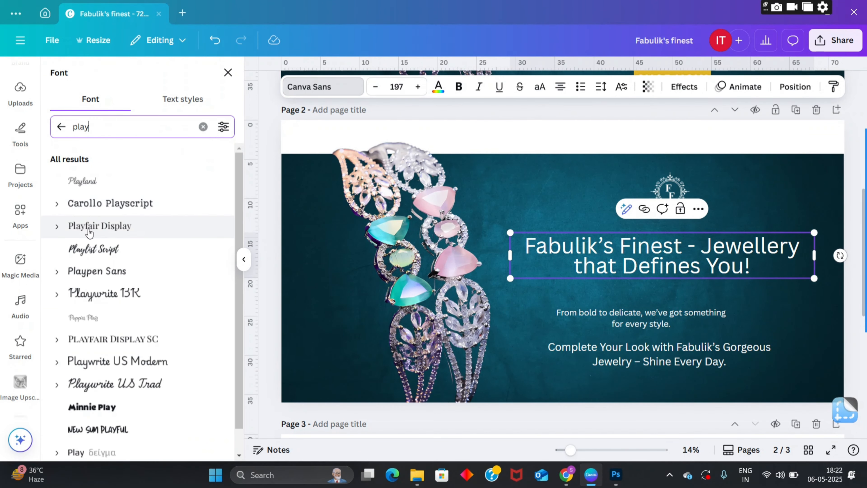
pyautogui.write('fa')
pyautogui.click(103, 181)
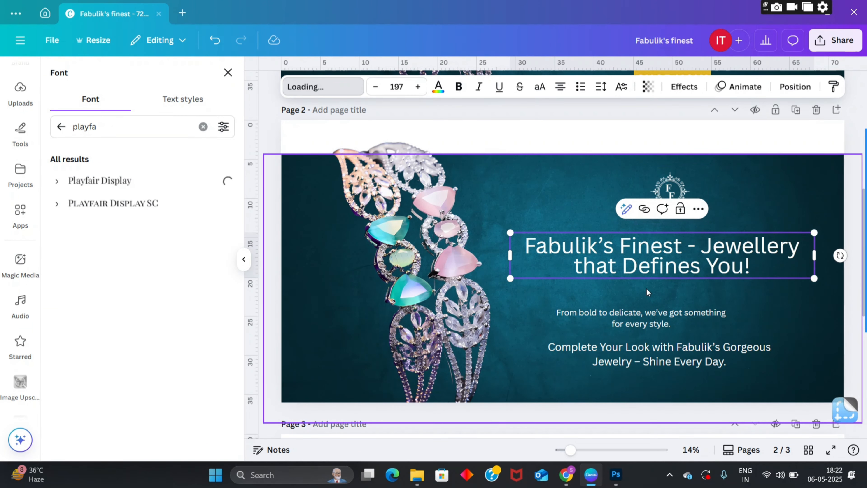
pyautogui.click(602, 133)
# - Try several photo-palette colours, ending with teal, on the words "Fabulik’s Finest" in the page 2 headline
pyautogui.doubleClick(662, 250)
pyautogui.moveTo(667, 248); pyautogui.dragTo(517, 246)
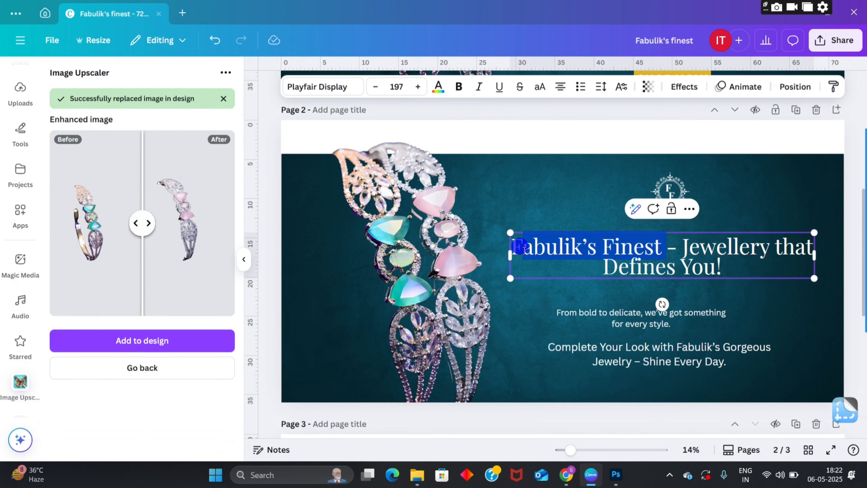
pyautogui.click(438, 87)
pyautogui.scroll(-1, 110, 323)
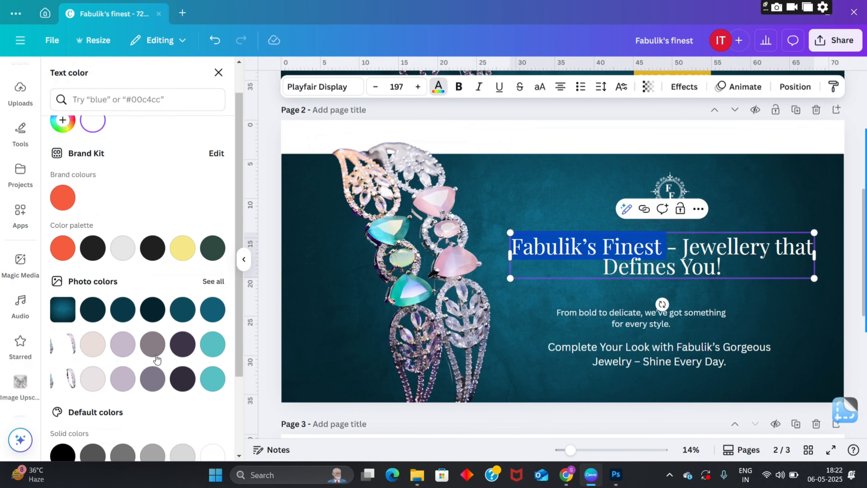
pyautogui.click(154, 354)
pyautogui.click(272, 206)
pyautogui.click(665, 248)
pyautogui.moveTo(667, 248); pyautogui.dragTo(512, 247)
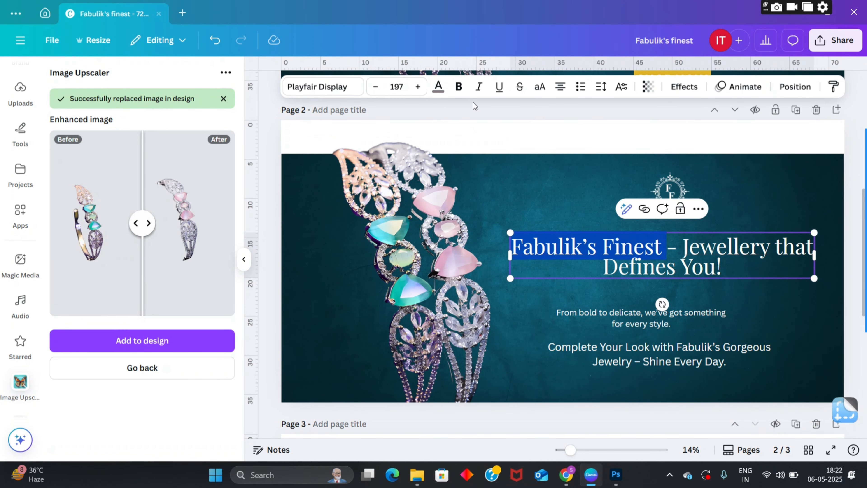
pyautogui.click(439, 86)
pyautogui.click(95, 382)
pyautogui.click(213, 382)
pyautogui.scroll(-1, 560, 260)
# - Recolour "Fabulik’s Finest" in the page 2 headline with the pale yellow from the colour palette
pyautogui.moveTo(666, 173); pyautogui.dragTo(512, 172)
pyautogui.click(439, 86)
pyautogui.scroll(-3, 171, 301)
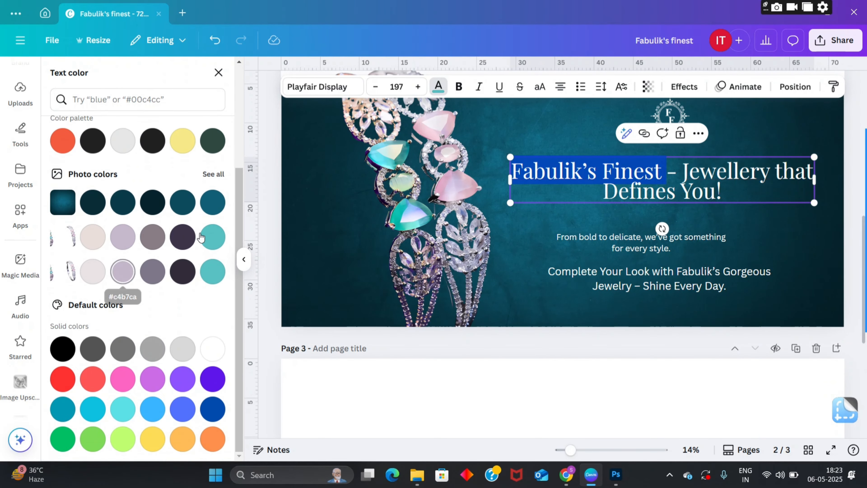
pyautogui.click(183, 139)
pyautogui.click(275, 218)
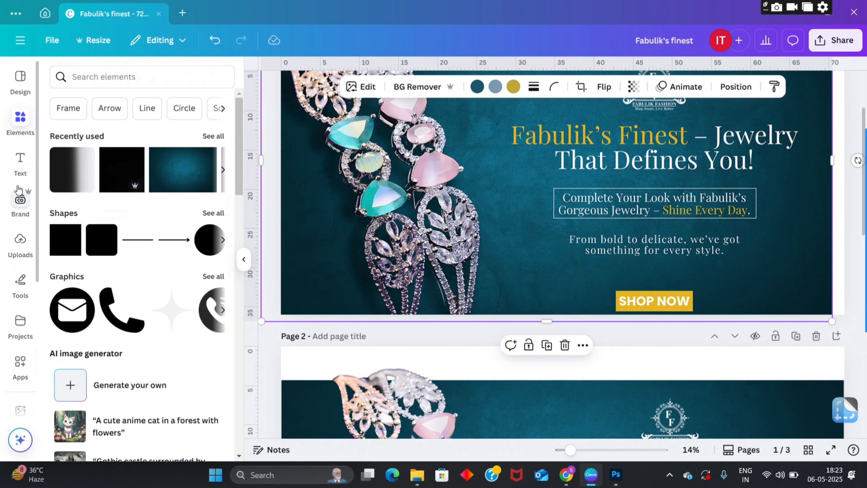
# - Add a sample heading "fsdgs" on page 1, colour it gold #D5B02F and select that colour's hex code
pyautogui.click(20, 164)
pyautogui.click(113, 238)
pyautogui.write('fsdgs')
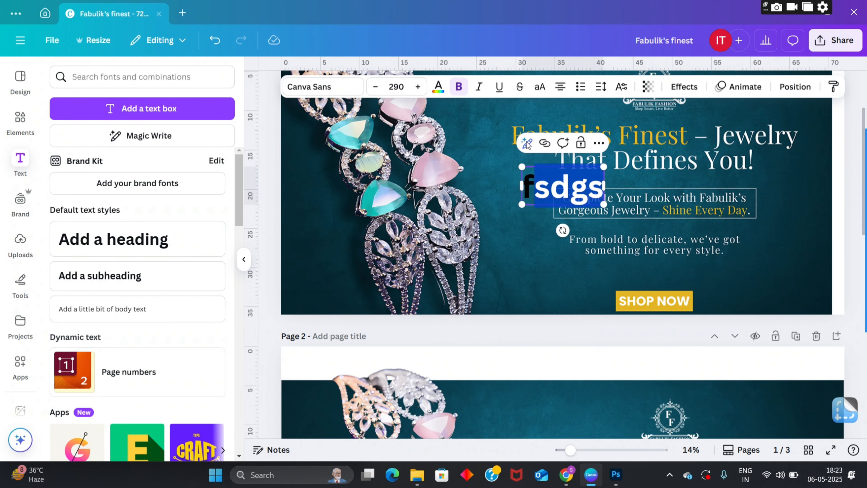
pyautogui.moveTo(605, 186); pyautogui.dragTo(534, 186)
pyautogui.click(439, 86)
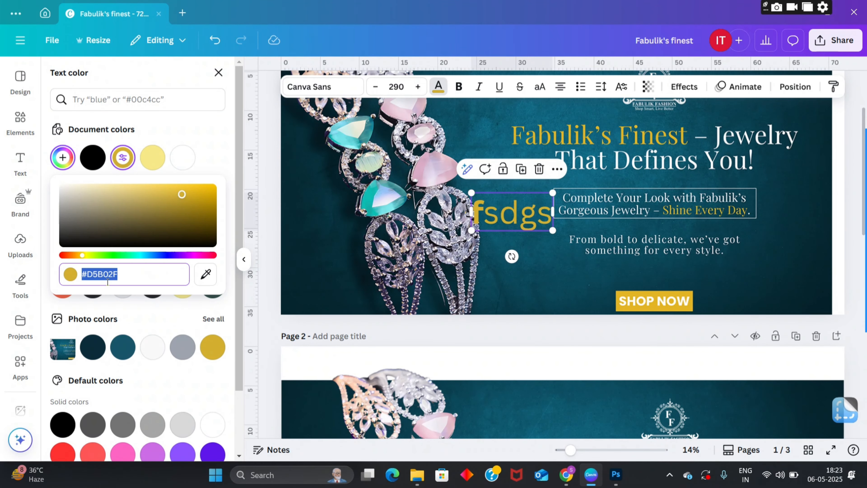
pyautogui.click(566, 228)
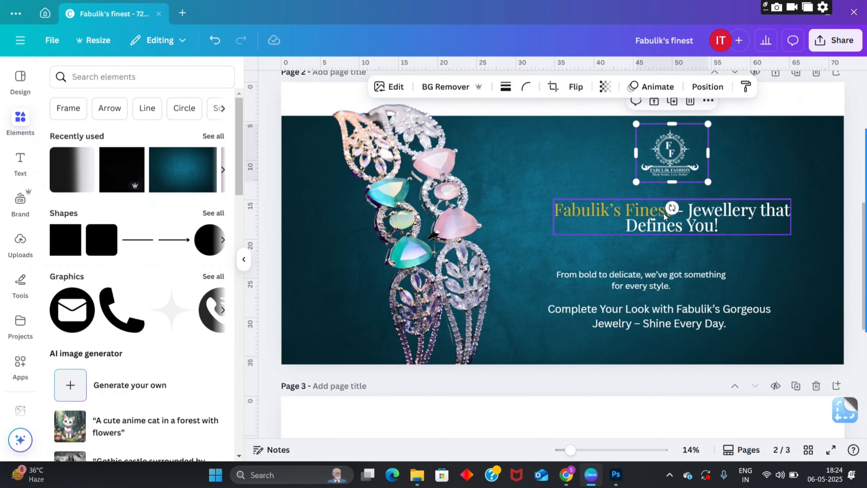
# - Nudge the headline up toward the logo and centre the "From bold to delicate" tagline beneath it in a narrower two-line text box
pyautogui.click(664, 217)
pyautogui.click(666, 246)
pyautogui.click(668, 262)
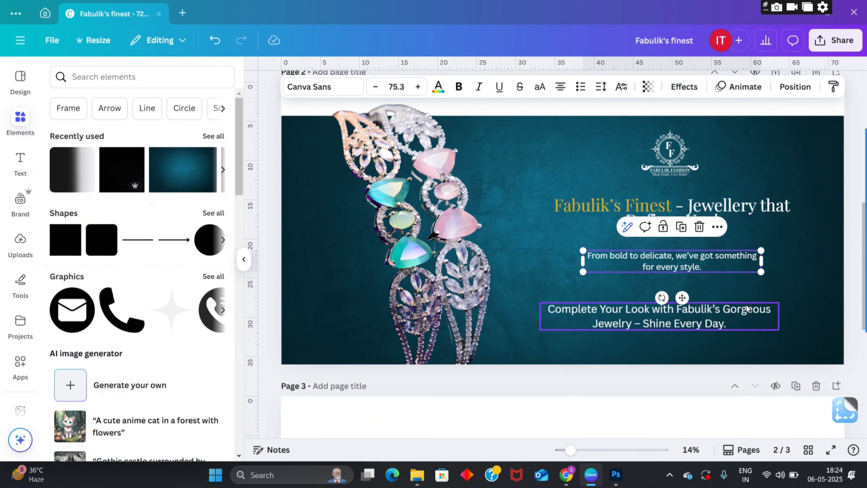
pyautogui.moveTo(761, 261); pyautogui.dragTo(809, 261)
pyautogui.moveTo(730, 260); pyautogui.dragTo(711, 259)
pyautogui.moveTo(790, 260); pyautogui.dragTo(729, 254)
pyautogui.moveTo(678, 258); pyautogui.dragTo(704, 258)
# - Insert a rectangle on page 2 and remove its fill
pyautogui.click(283, 141)
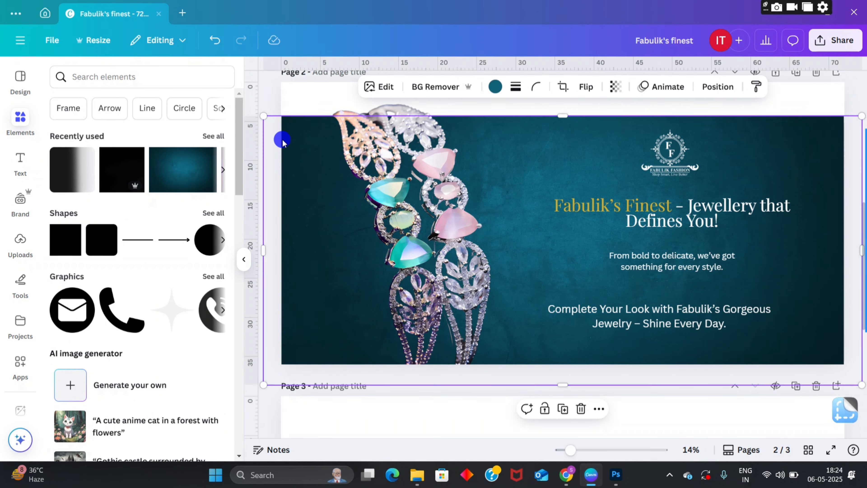
pyautogui.click(108, 77)
pyautogui.write('rec')
pyautogui.click(114, 124)
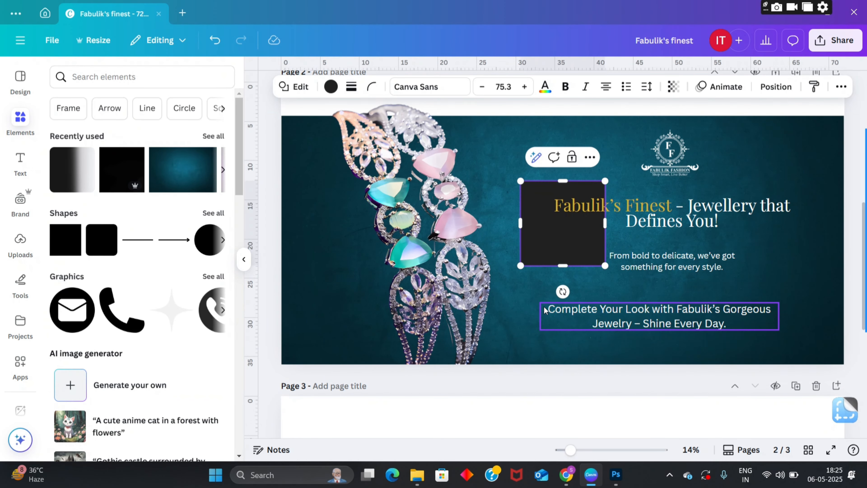
pyautogui.click(330, 86)
pyautogui.click(93, 157)
# - Give the unfilled rectangle a solid white border with a weight of 7
pyautogui.click(354, 86)
pyautogui.click(320, 120)
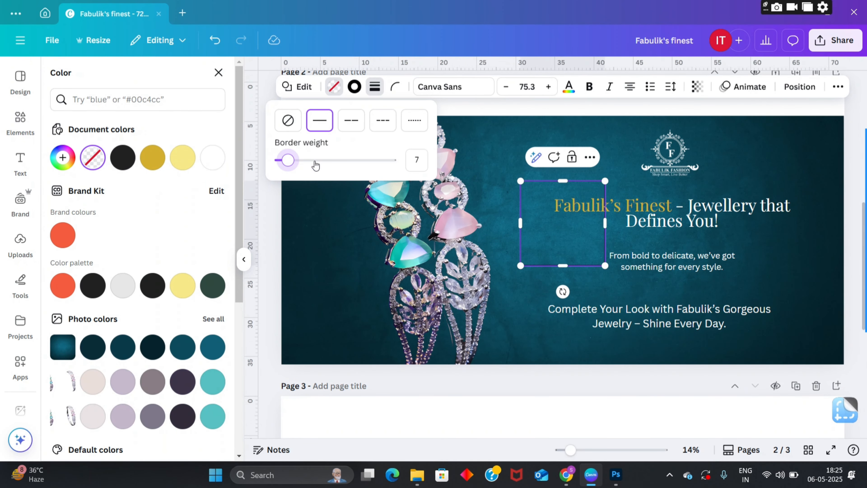
pyautogui.click(354, 86)
pyautogui.click(182, 158)
# - Resize and position the outlined rectangle so it frames the "From bold to delicate" tagline
pyautogui.moveTo(606, 224); pyautogui.dragTo(732, 223)
pyautogui.moveTo(621, 181); pyautogui.dragTo(677, 256)
pyautogui.moveTo(780, 256); pyautogui.dragTo(748, 256)
pyautogui.moveTo(620, 235); pyautogui.dragTo(620, 251)
pyautogui.click(497, 331)
pyautogui.moveTo(594, 278); pyautogui.dragTo(612, 275)
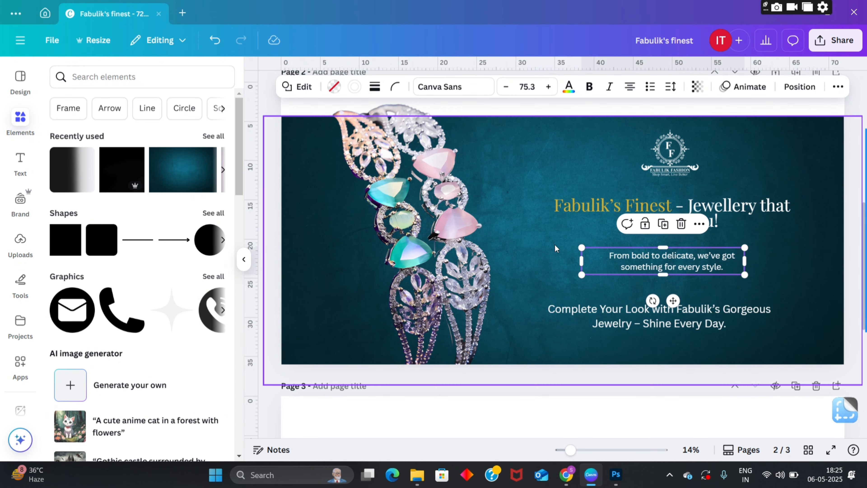
# - Loosen the headline's line spacing slightly
pyautogui.click(570, 194)
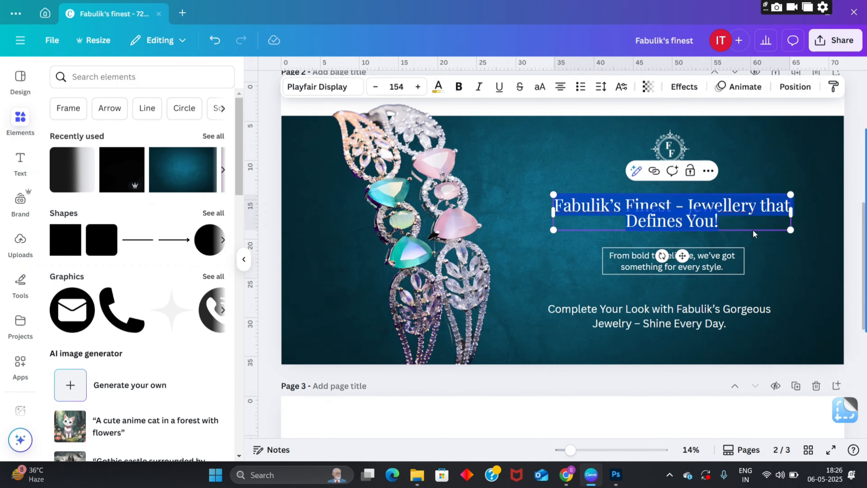
pyautogui.click(601, 87)
pyautogui.moveTo(562, 172); pyautogui.dragTo(568, 178)
pyautogui.click(858, 105)
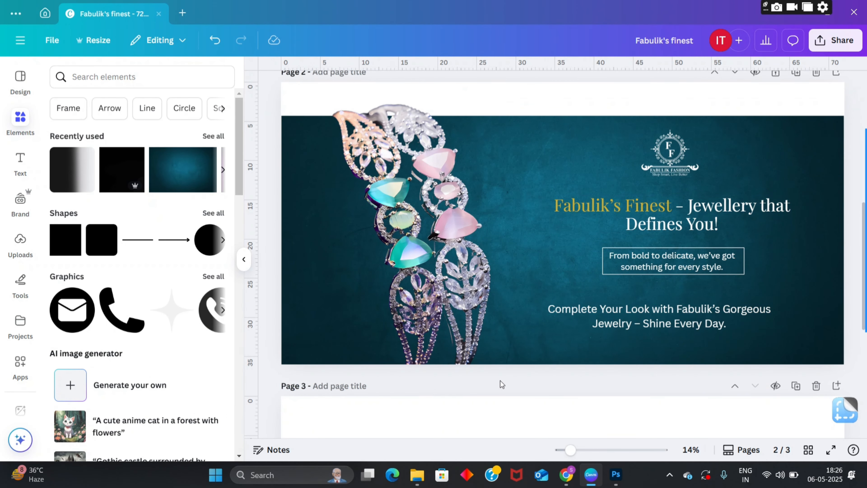
# - Change the border colour of the rectangle around the tagline to yellow
pyautogui.click(649, 261)
pyautogui.click(567, 86)
pyautogui.click(270, 219)
pyautogui.click(649, 261)
pyautogui.click(355, 87)
pyautogui.click(269, 137)
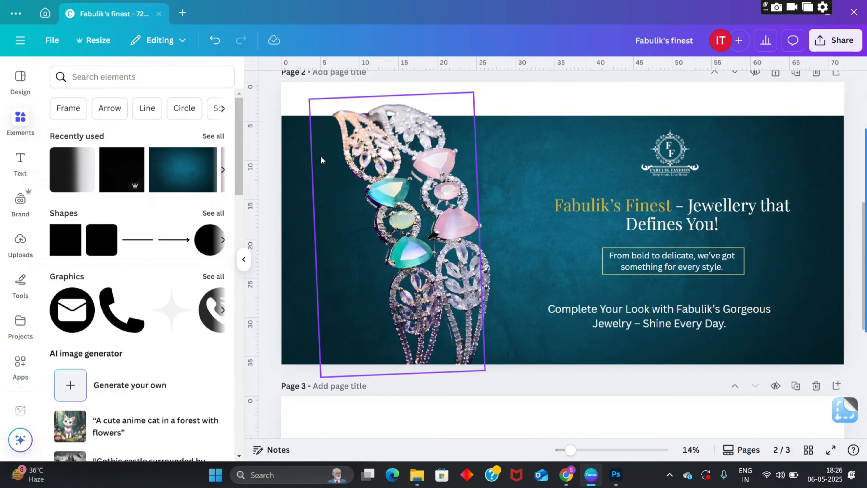
# - Swap the taglines on page 2: move "From bold to delicate" to the banner's lower edge and "Complete Your Look" into the outlined box
pyautogui.scroll(5, 675, 268)
pyautogui.scroll(-5, 669, 259)
pyautogui.scroll(5, 680, 252)
pyautogui.scroll(-2, 697, 245)
pyautogui.scroll(-5, 698, 245)
pyautogui.moveTo(672, 262); pyautogui.dragTo(644, 349)
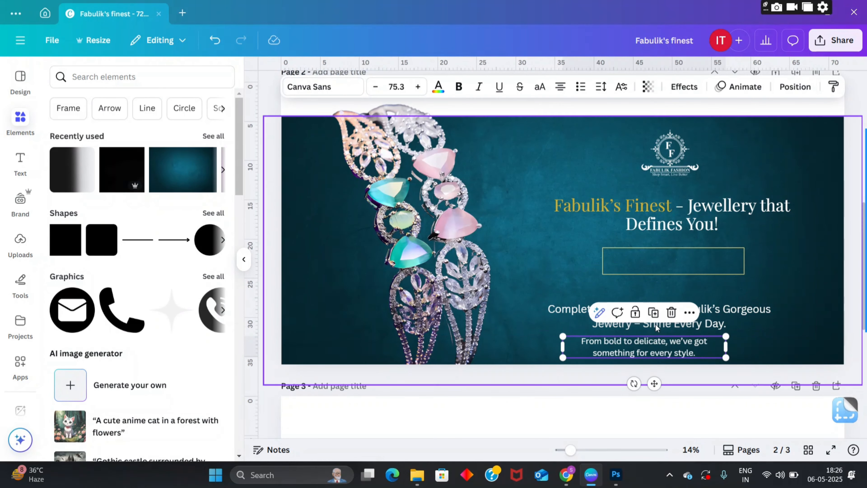
pyautogui.moveTo(654, 319); pyautogui.dragTo(659, 261)
# - Reduce the "Complete Your Look" tagline to size 90.3 and widen the yellow outlined box to fit around it
pyautogui.moveTo(788, 241); pyautogui.dragTo(783, 242)
pyautogui.scroll(5, 698, 246)
pyautogui.scroll(-6, 698, 246)
pyautogui.moveTo(777, 209); pyautogui.dragTo(747, 232)
# - Tighten the line spacing of the "Complete Your Look" tagline inside the outlined box
pyautogui.click(698, 238)
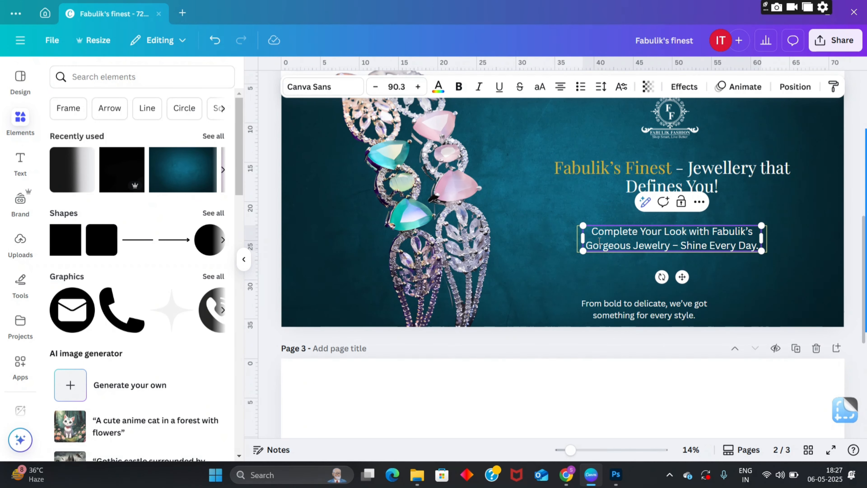
pyautogui.click(601, 87)
pyautogui.moveTo(581, 173); pyautogui.dragTo(569, 176)
pyautogui.click(567, 266)
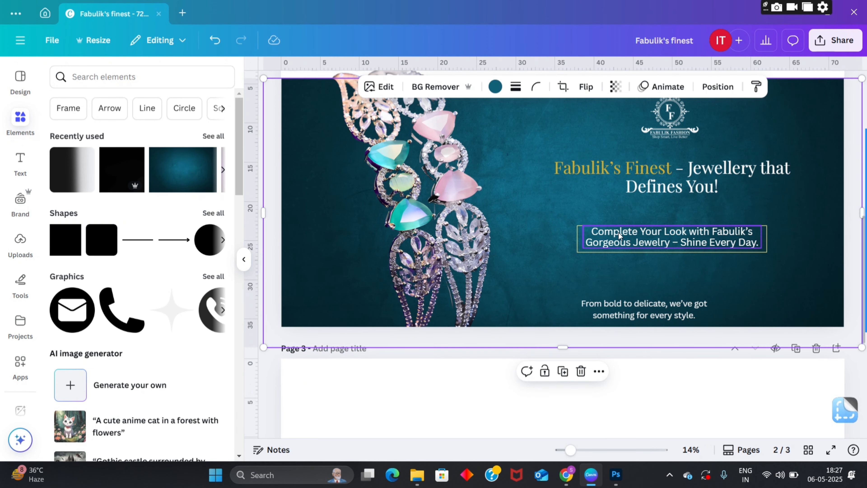
# - Check page 2's layer list for locked elements and try selecting the banner's objects together
pyautogui.click(581, 308)
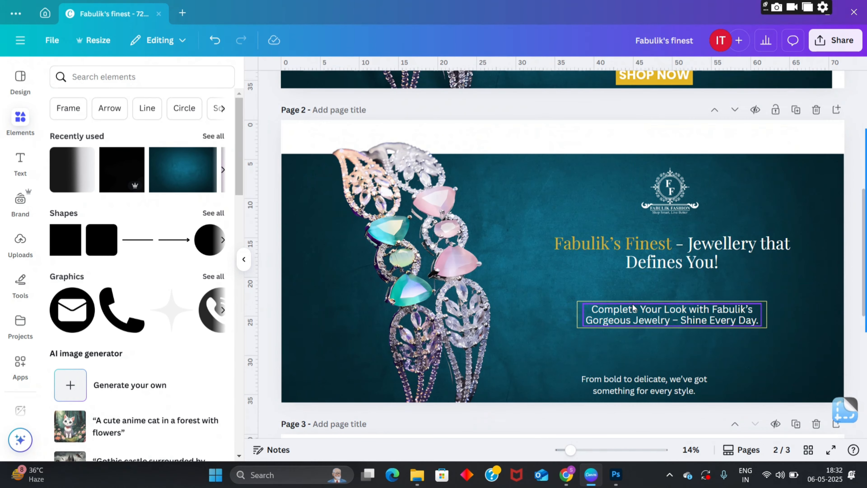
pyautogui.click(563, 87)
pyautogui.rightClick(214, 173)
pyautogui.click(166, 316)
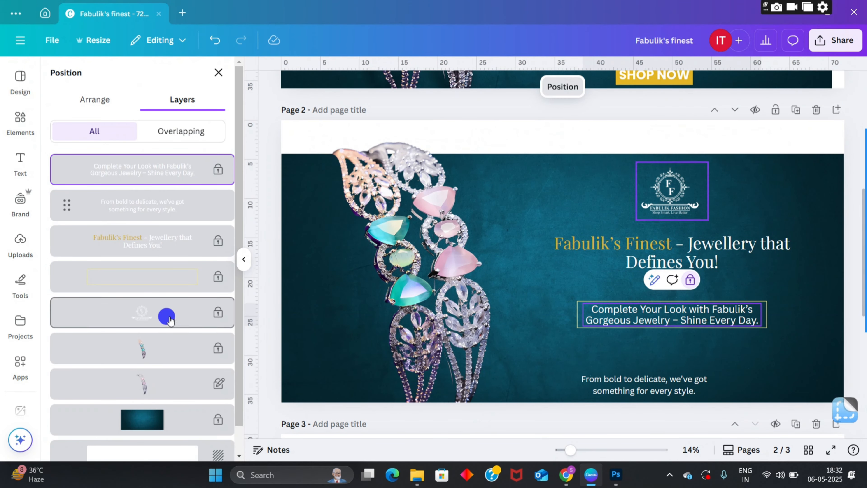
pyautogui.moveTo(277, 111); pyautogui.dragTo(803, 396)
pyautogui.moveTo(267, 138); pyautogui.dragTo(813, 405)
pyautogui.click(402, 187)
pyautogui.click(666, 360)
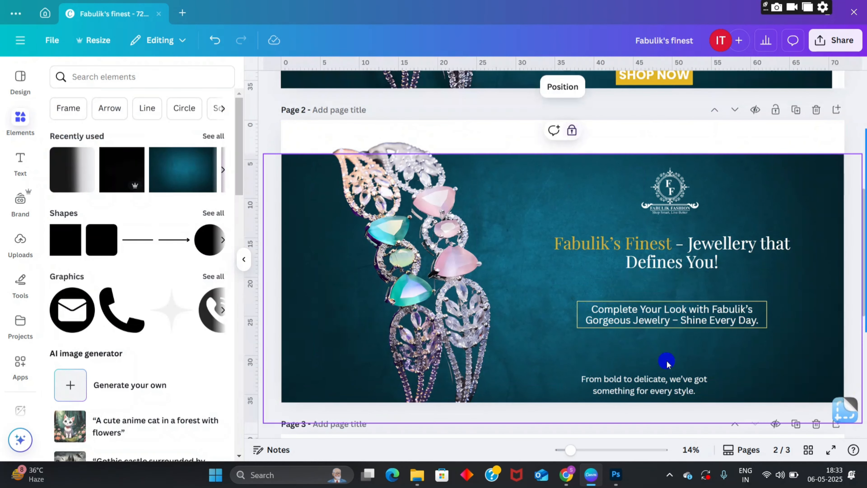
pyautogui.click(757, 354)
# - Move the "From bold to delicate" tagline up to just beneath the yellow outlined box
pyautogui.click(631, 375)
pyautogui.scroll(3, 691, 328)
pyautogui.scroll(-3, 691, 328)
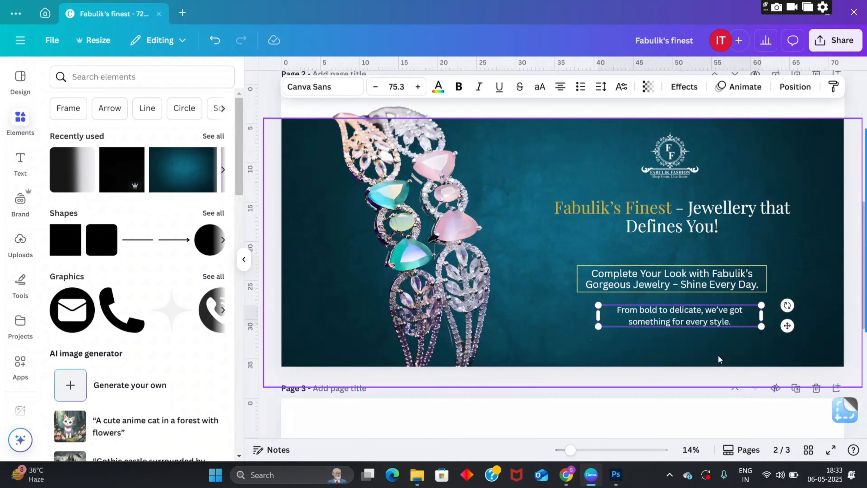
# - Colour the words "Shine Every Day." in the boxed tagline gold
pyautogui.doubleClick(718, 282)
pyautogui.moveTo(758, 283); pyautogui.dragTo(681, 283)
pyautogui.click(439, 87)
pyautogui.click(123, 136)
pyautogui.click(269, 218)
# - Unlock the headline and colour its words "Fabulik’s Finest" pale yellow #f8e988
pyautogui.click(678, 206)
pyautogui.click(690, 171)
pyautogui.moveTo(672, 206); pyautogui.dragTo(555, 207)
pyautogui.click(439, 87)
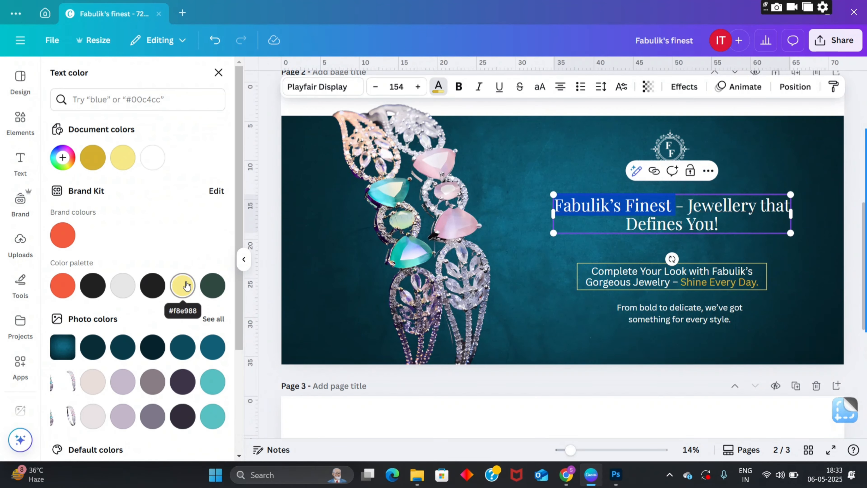
pyautogui.click(184, 287)
# - Colour "Shine Every Day." in the boxed tagline pale yellow #f8e988 and compare the result with the page 1 banner
pyautogui.moveTo(681, 283); pyautogui.dragTo(744, 276)
pyautogui.click(436, 86)
pyautogui.click(185, 287)
pyautogui.click(680, 309)
pyautogui.scroll(5, 681, 310)
pyautogui.scroll(-6, 680, 310)
pyautogui.scroll(5, 726, 279)
pyautogui.scroll(-5, 726, 279)
pyautogui.click(726, 280)
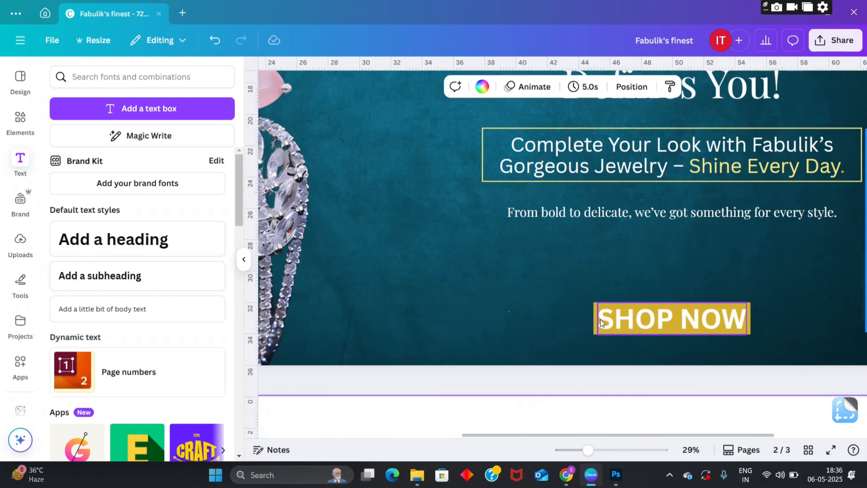
# - Shrink the "SHOP NOW" label within its gold button and round the button's corners
pyautogui.click(668, 318)
pyautogui.moveTo(668, 318); pyautogui.dragTo(695, 321)
pyautogui.click(632, 306)
pyautogui.click(373, 86)
pyautogui.moveTo(315, 134); pyautogui.dragTo(334, 134)
# - Narrow the gold button from both sides so it fits evenly around the "SHOP NOW" label
pyautogui.moveTo(737, 320); pyautogui.dragTo(730, 321)
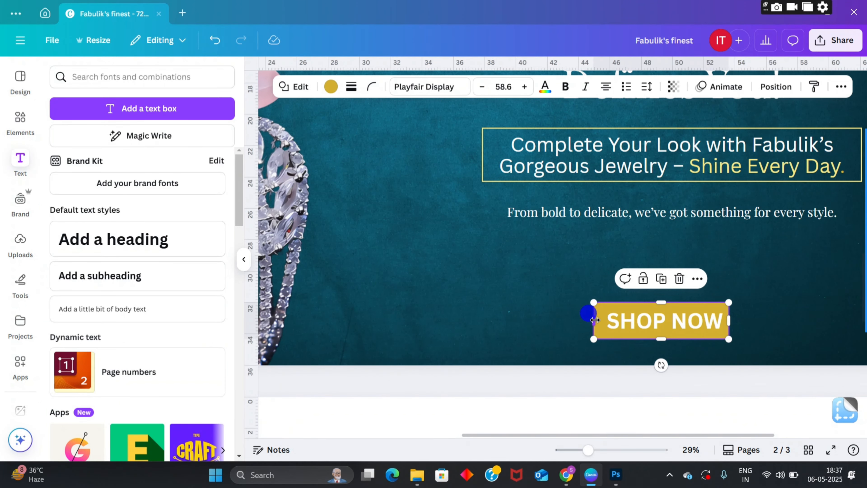
pyautogui.moveTo(594, 320); pyautogui.dragTo(600, 320)
pyautogui.click(642, 252)
pyautogui.scroll(-5, 642, 252)
pyautogui.click(771, 322)
pyautogui.click(497, 301)
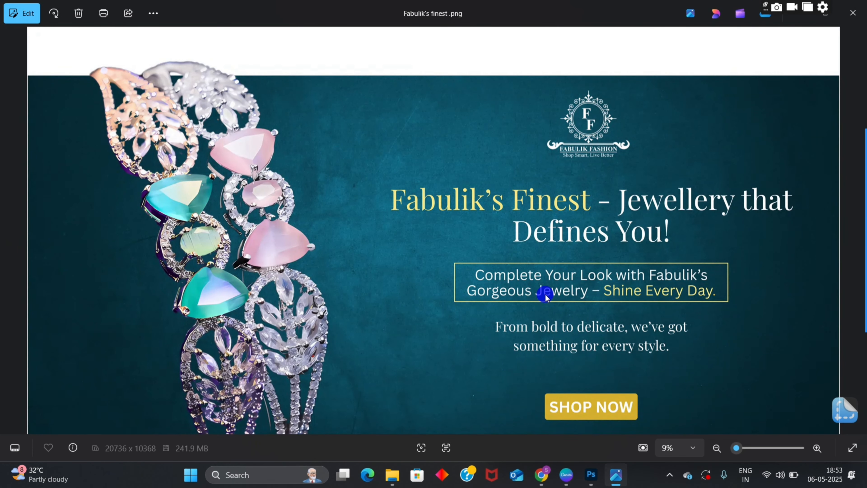
# - In the Photos app, zoom into the bracelet stones in "Fabulik's finest .png" to examine their detail, and zoom back out
pyautogui.doubleClick(223, 253)
pyautogui.moveTo(511, 217); pyautogui.dragTo(326, 344)
pyautogui.scroll(-2, 431, 291)
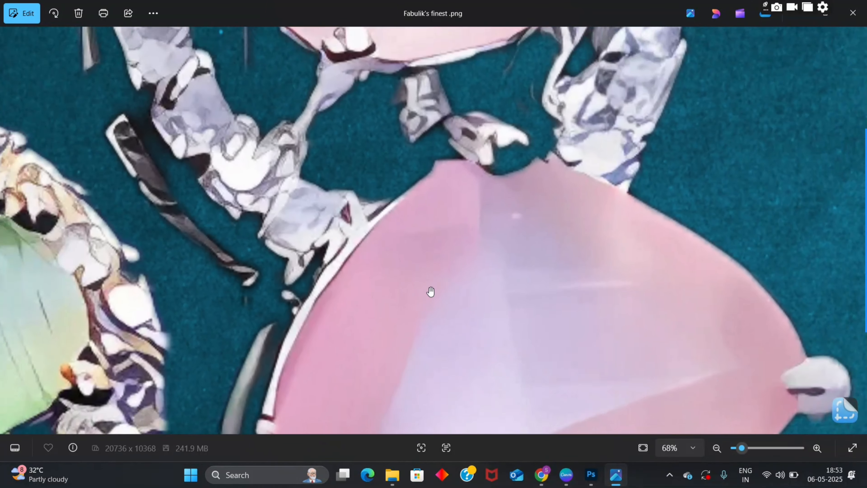
pyautogui.scroll(-4, 431, 291)
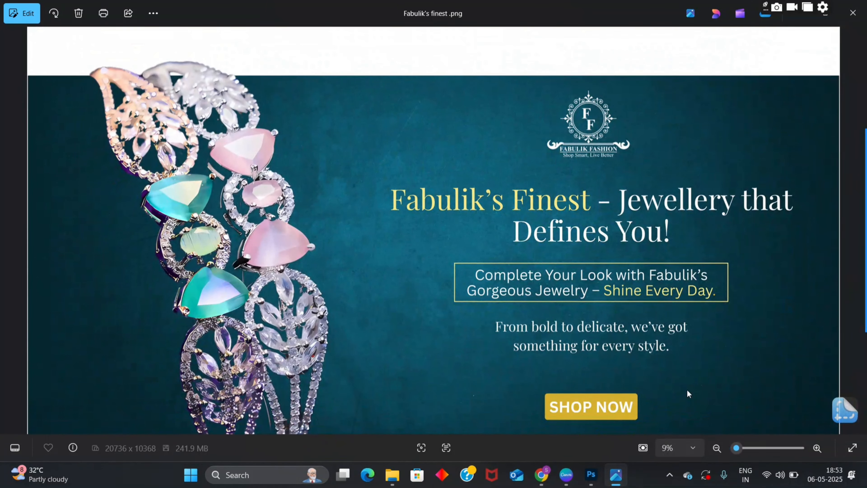